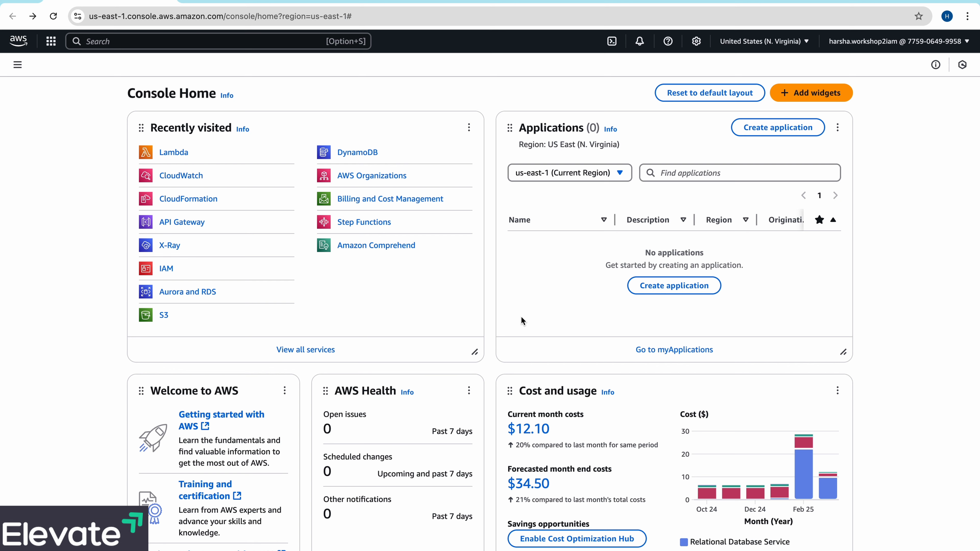
- Create a new Lambda function from scratch named get-user-lambda-v1 with the Node.js 22.x runtime
{"action": "left_click", "coordinate": [174, 152]}
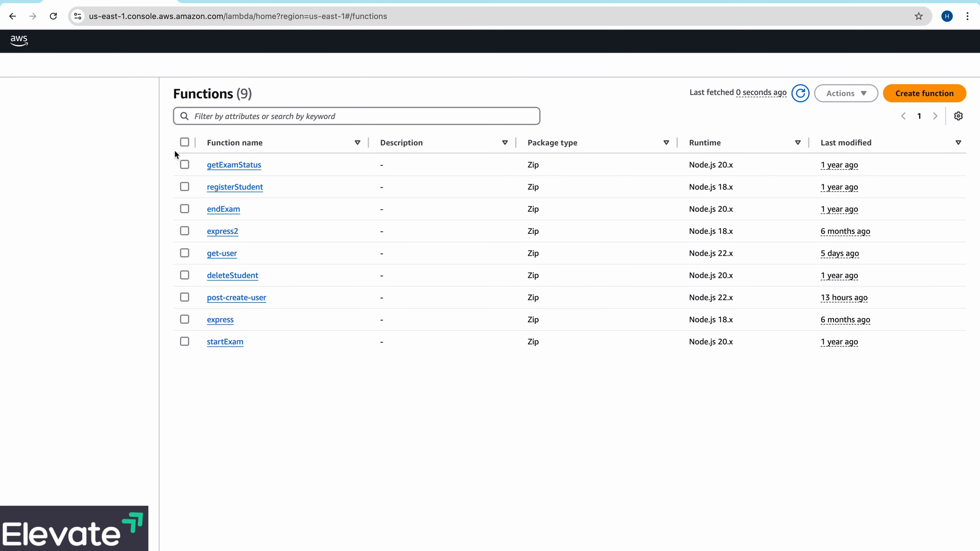
{"action": "left_click", "coordinate": [916, 94]}
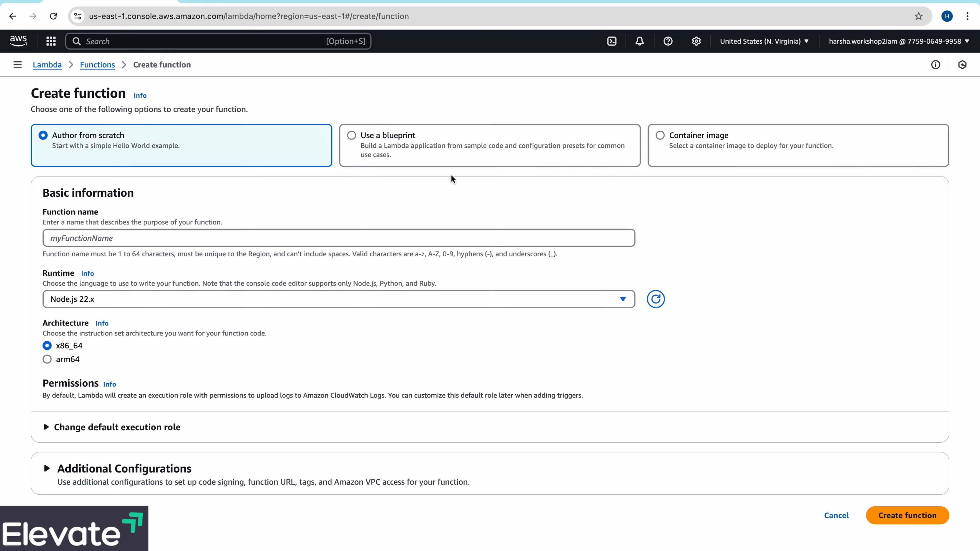
{"action": "left_click", "coordinate": [243, 235]}
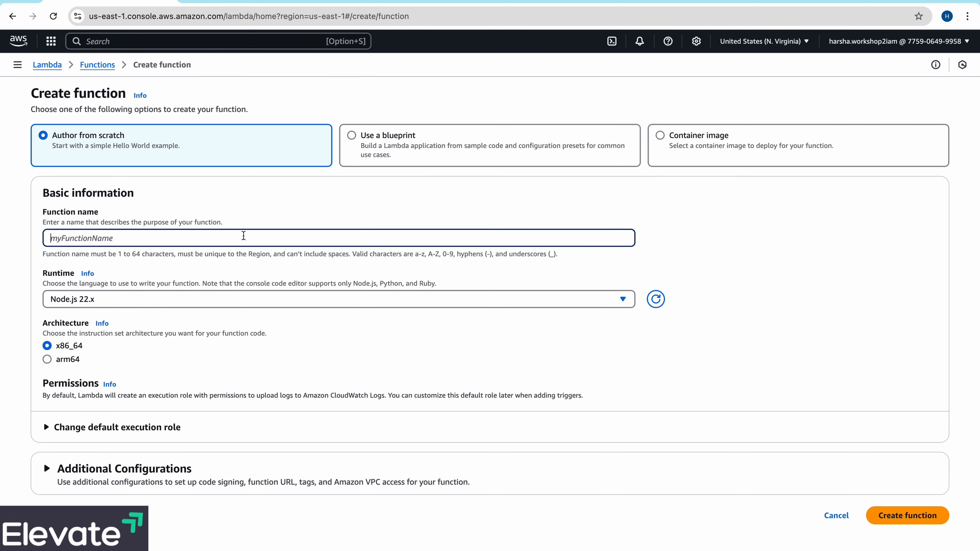
{"action": "type", "text": "get-user"}
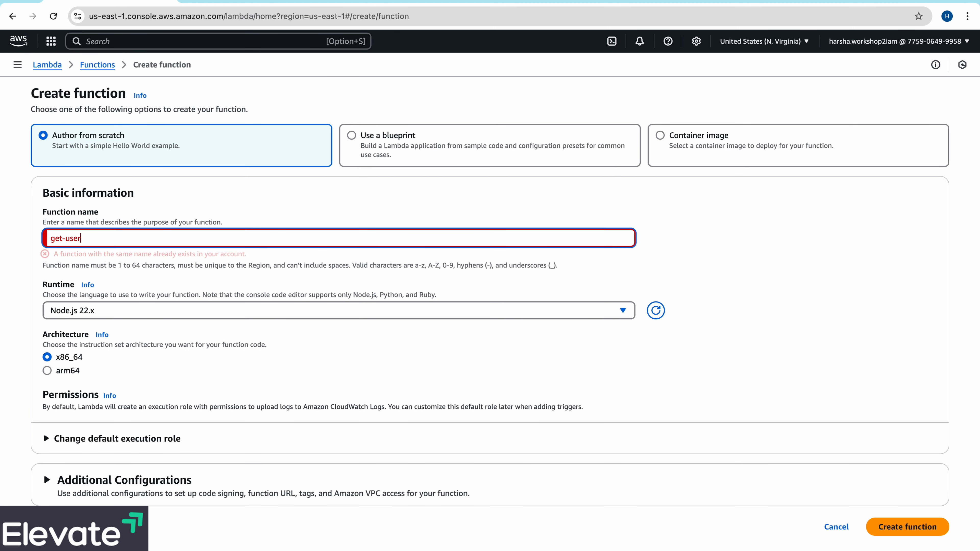
{"action": "type", "text": "-lambda-"}
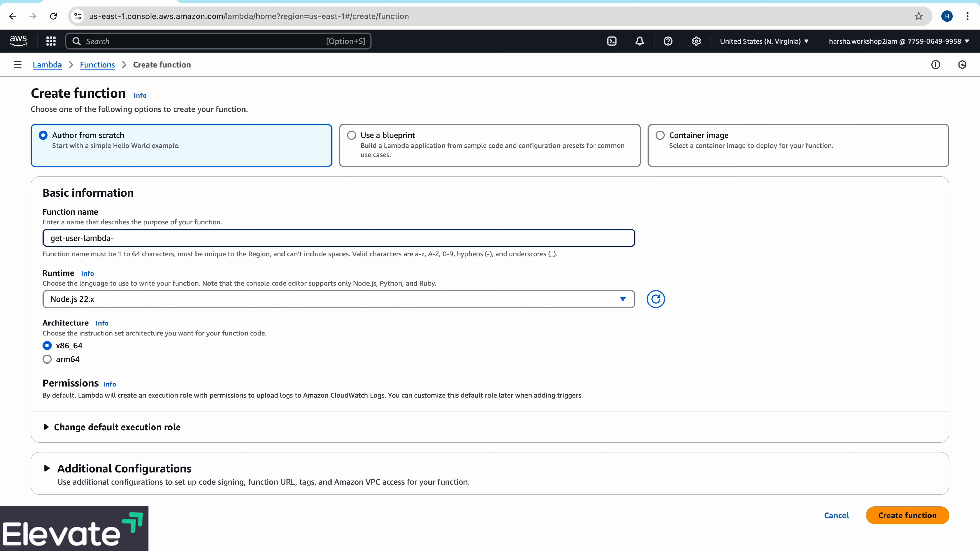
{"action": "type", "text": "v1"}
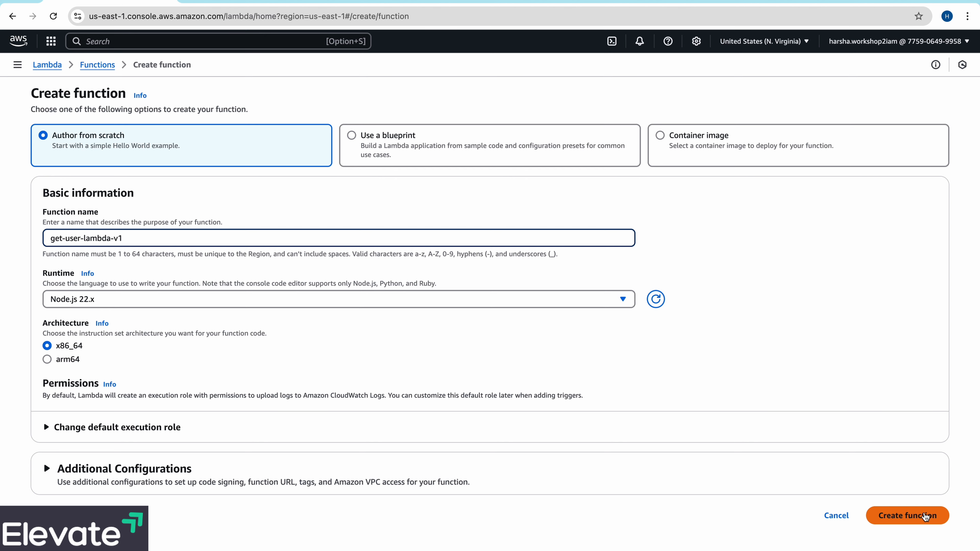
{"action": "left_click", "coordinate": [926, 517]}
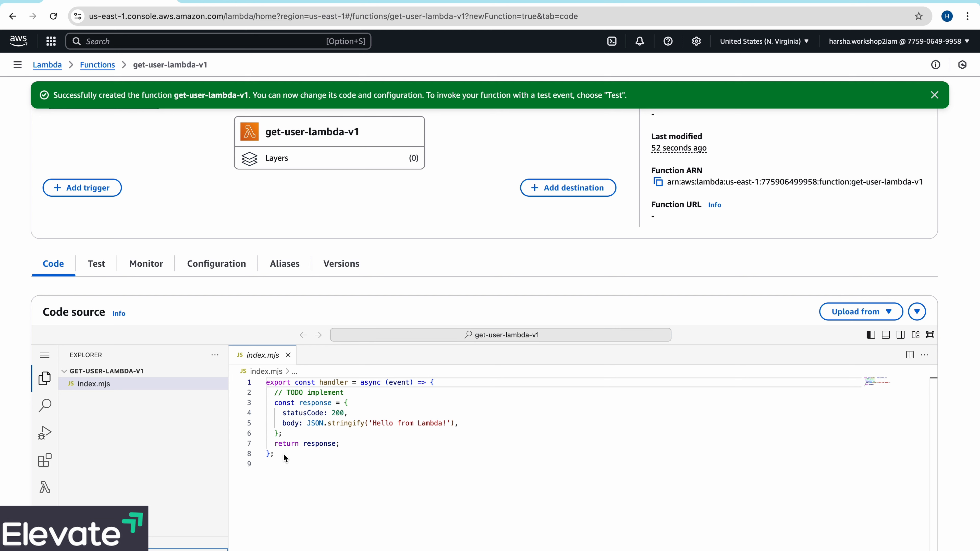
- Replace the handler code in index.mjs so the response body reads 'Hello from Get User V1!' with status code 200
{"action": "left_click_drag", "start_coordinate": [283, 454], "coordinate": [267, 382]}
{"action": "type", "text": "export const handler = async (event) => {   // TODO implement   const response = {     statusCode: 200,     body: JSON.stringify('Hello from Get User!'),   };   return response; };"}
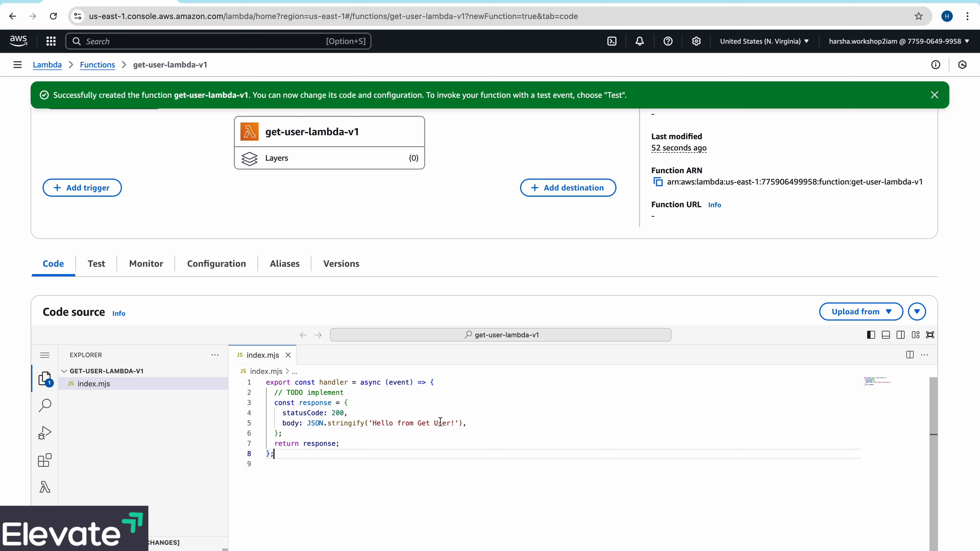
{"action": "left_click", "coordinate": [450, 425]}
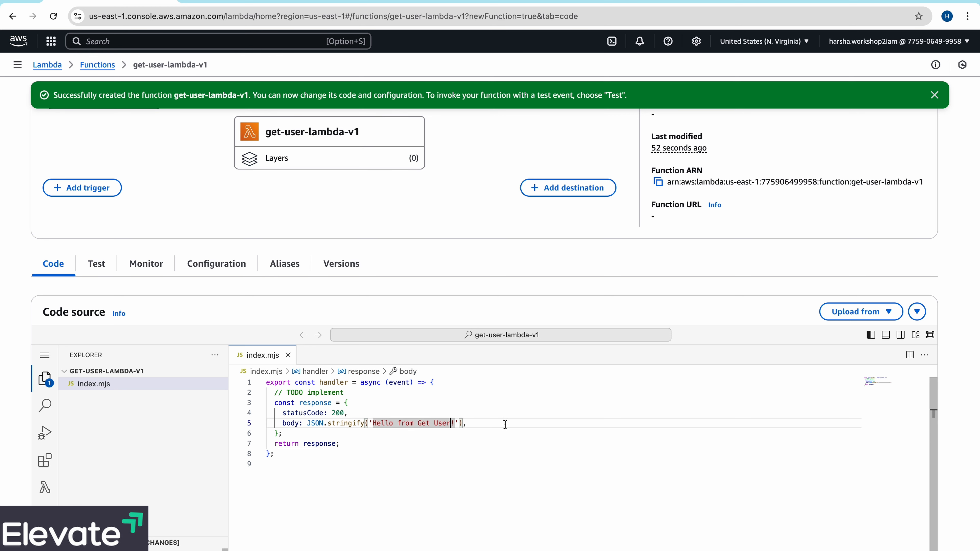
{"action": "type", "text": "V1"}
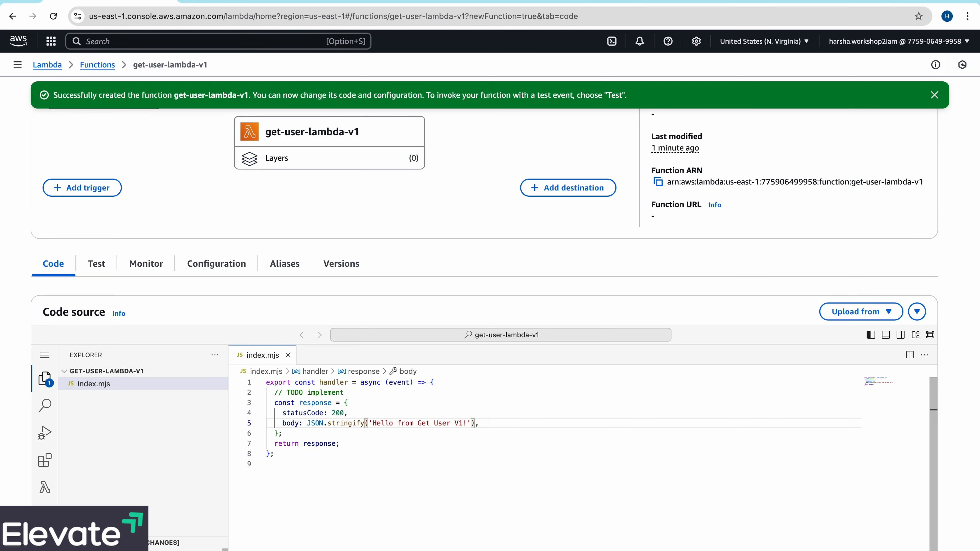
- Deploy the edited code of get-user-lambda-v1 and dismiss the notification
{"action": "left_click", "coordinate": [538, 473]}
{"action": "scroll", "coordinate": [461, 492], "scroll_direction": "down", "scroll_amount": 5}
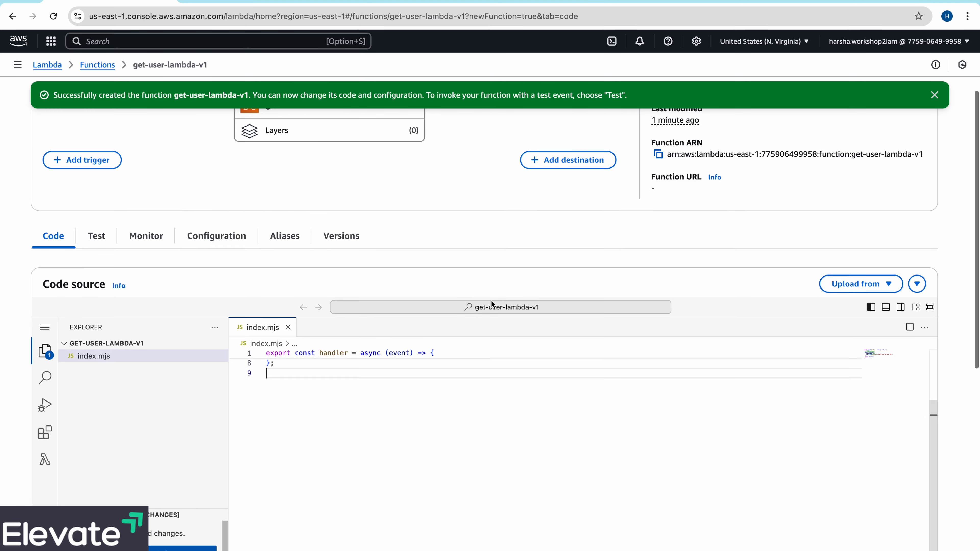
{"action": "scroll", "coordinate": [459, 362], "scroll_direction": "up", "scroll_amount": 1}
{"action": "left_click", "coordinate": [165, 515]}
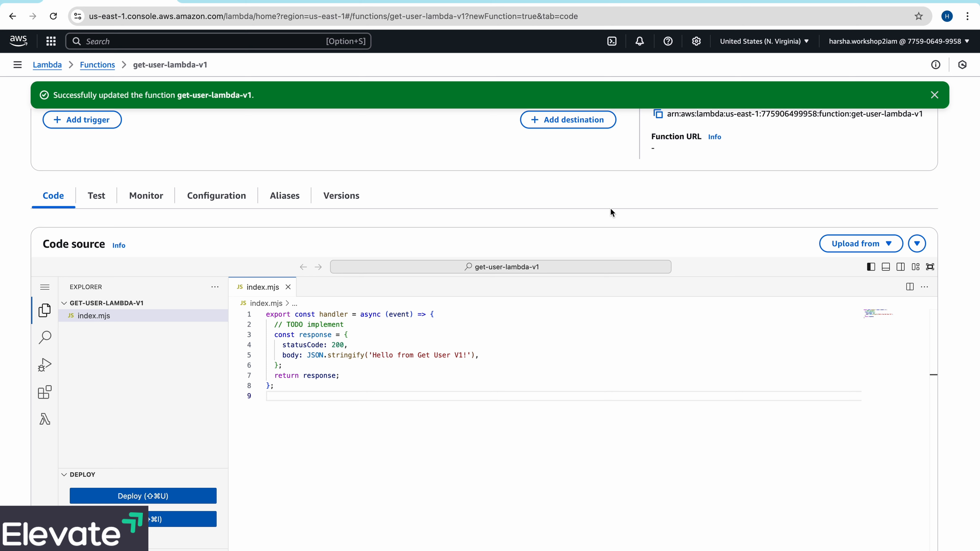
{"action": "left_click", "coordinate": [934, 95]}
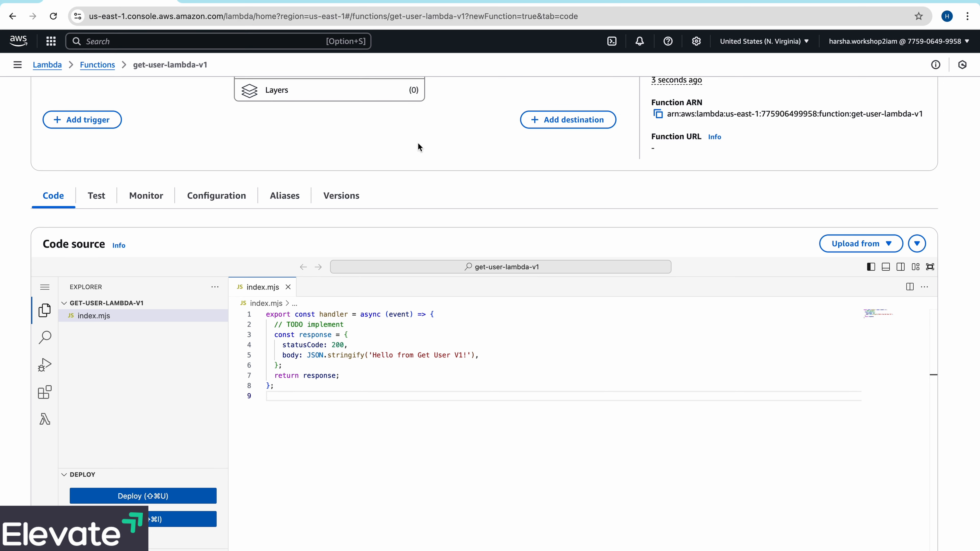
- Search the AWS services for 'api gateway' and open API Gateway in a new browser tab
{"action": "left_click", "coordinate": [160, 41]}
{"action": "type", "text": "ap"}
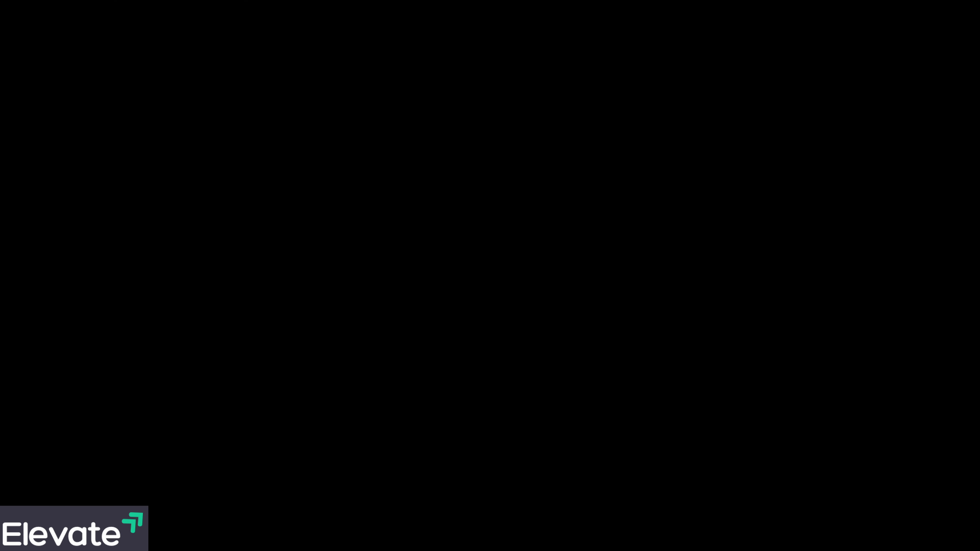
{"action": "type", "text": "i gateway"}
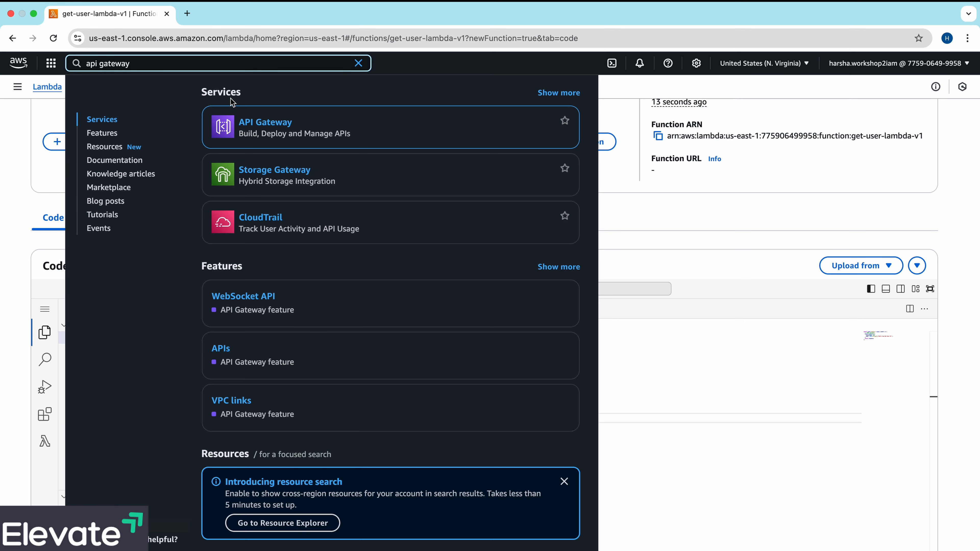
{"action": "right_click", "coordinate": [260, 122]}
{"action": "left_click", "coordinate": [278, 128]}
{"action": "left_click", "coordinate": [236, 20]}
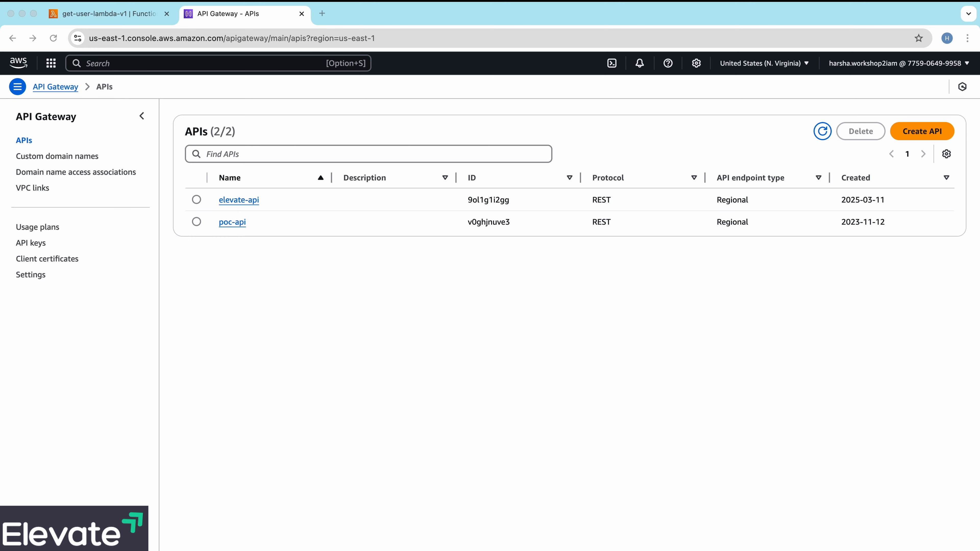
- Create a new REST API named user-api with the Regional endpoint type and an empty description
{"action": "left_click", "coordinate": [922, 132]}
{"action": "left_click", "coordinate": [923, 133]}
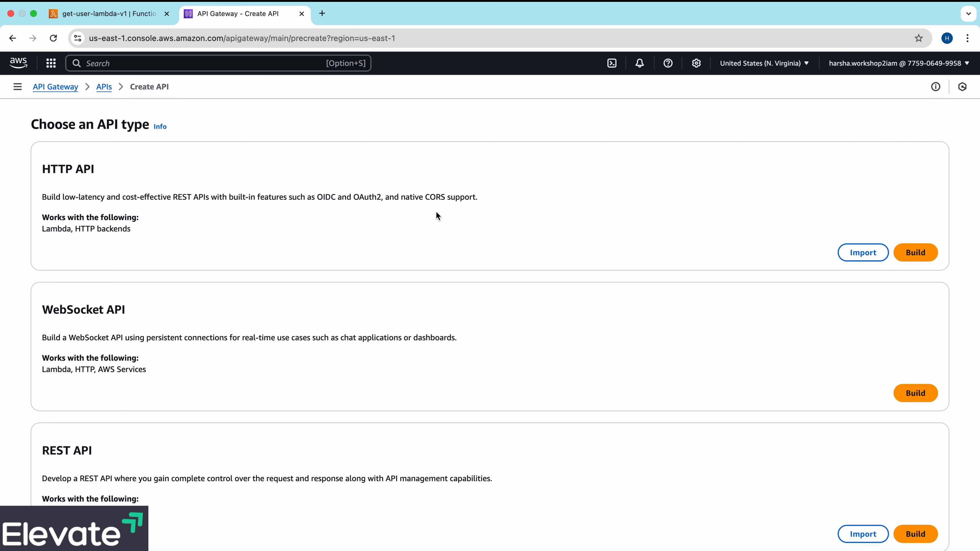
{"action": "scroll", "coordinate": [528, 311], "scroll_direction": "down", "scroll_amount": 2}
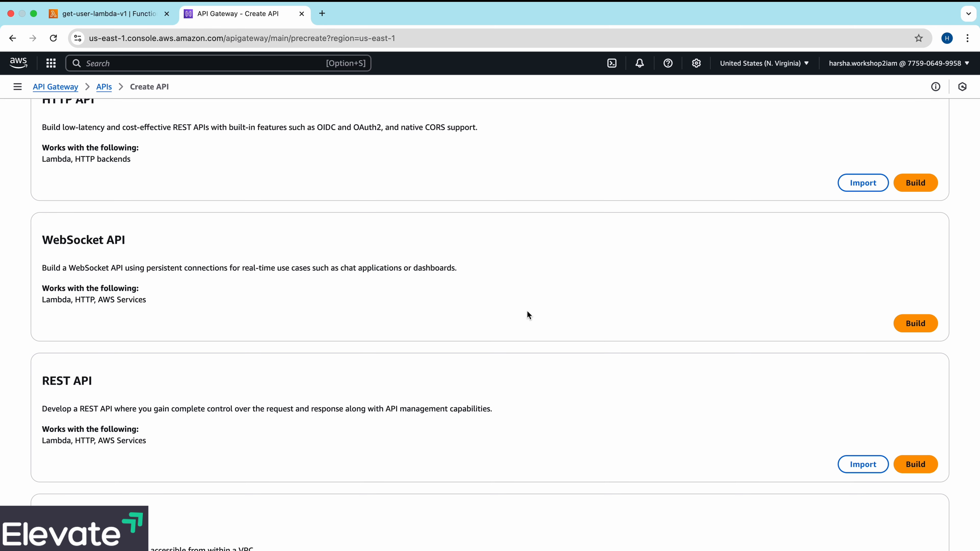
{"action": "scroll", "coordinate": [527, 311], "scroll_direction": "up", "scroll_amount": 1}
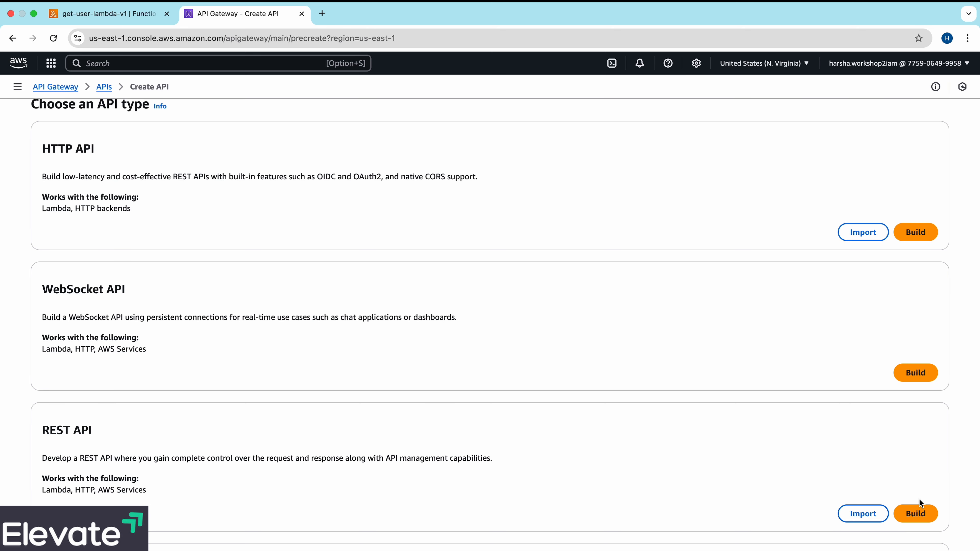
{"action": "left_click", "coordinate": [919, 512]}
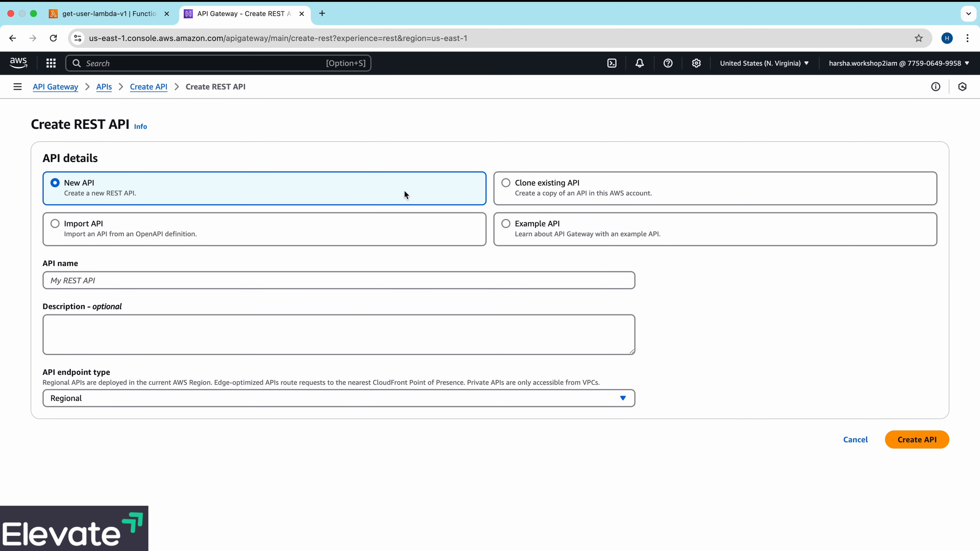
{"action": "left_click", "coordinate": [90, 276]}
{"action": "type", "text": "u"}
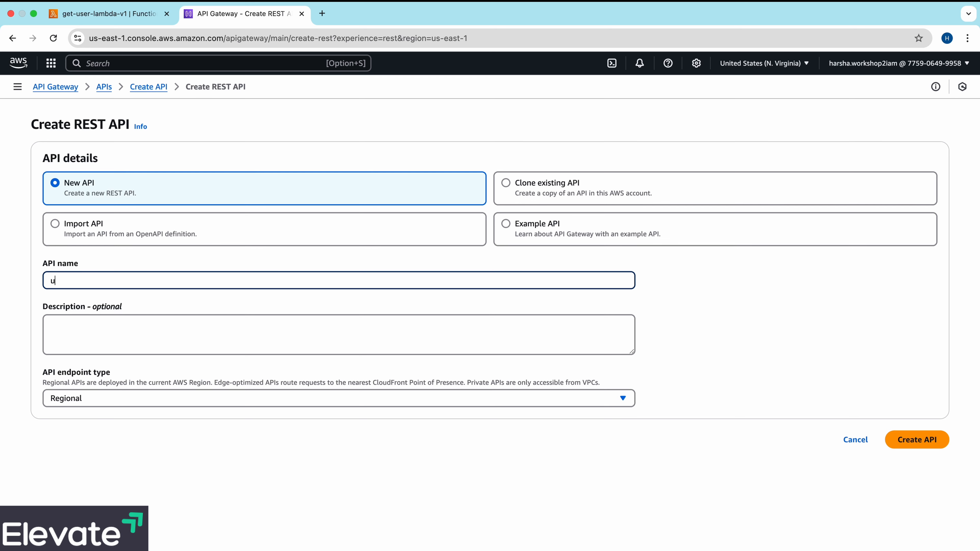
{"action": "type", "text": "ser-api"}
{"action": "left_click", "coordinate": [91, 320]}
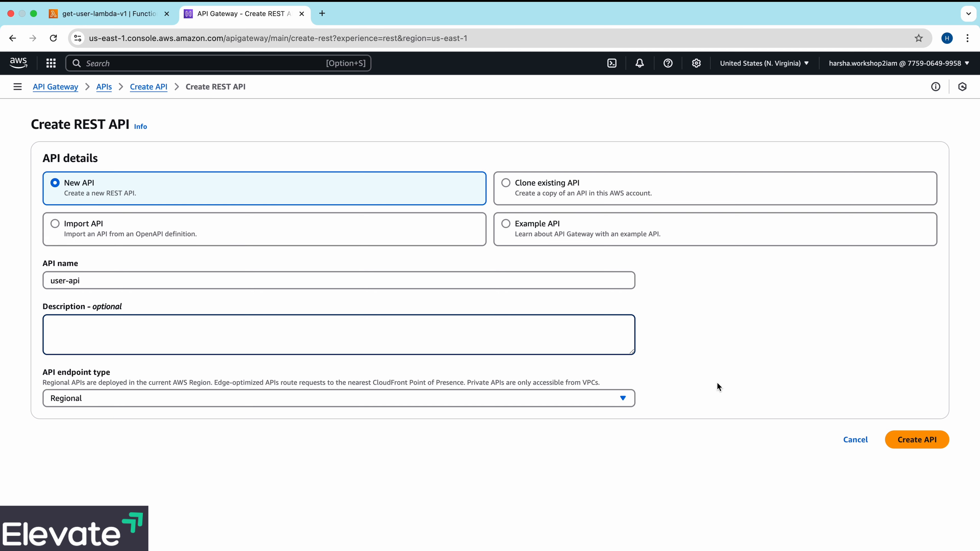
{"action": "left_click", "coordinate": [930, 440]}
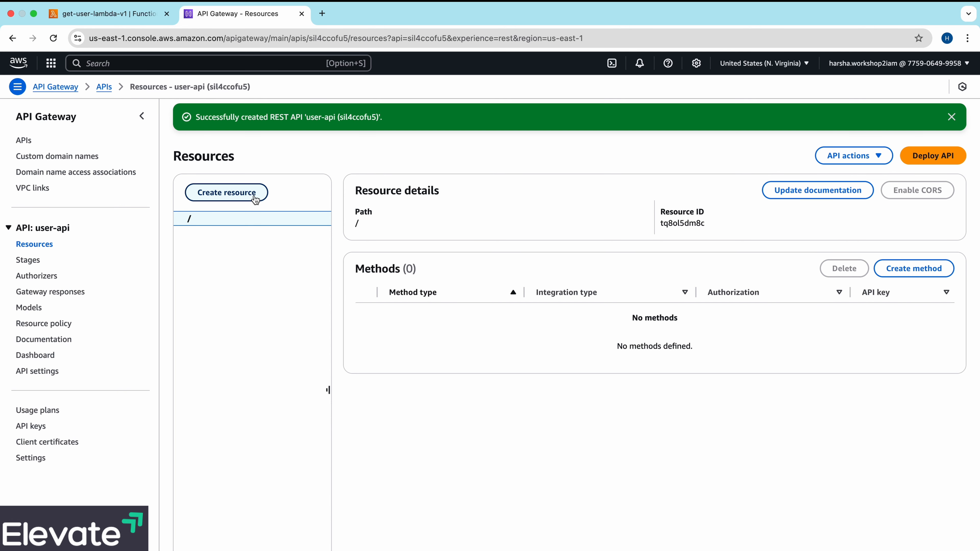
{"action": "left_click", "coordinate": [952, 117]}
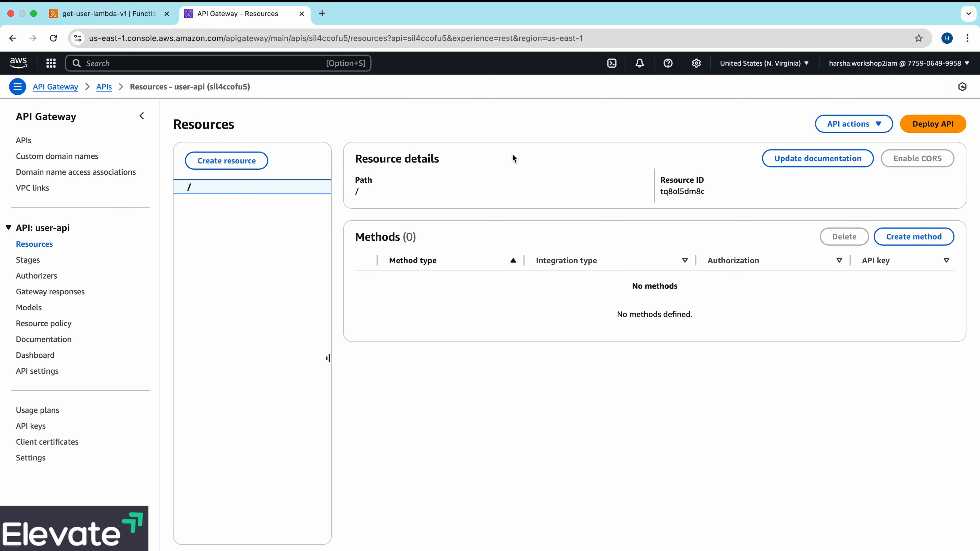
- Create a resource named user under the root path of user-api
{"action": "left_click", "coordinate": [230, 161]}
{"action": "left_click", "coordinate": [526, 228]}
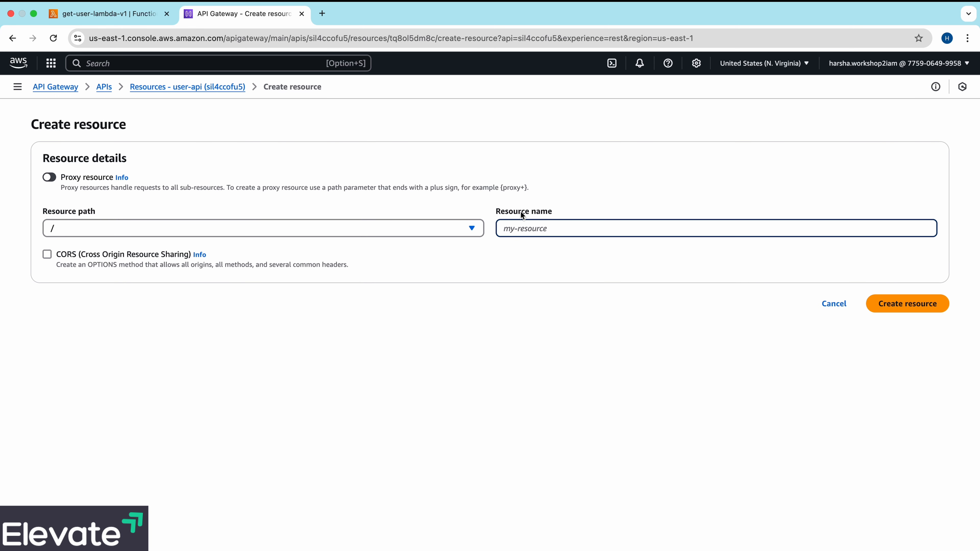
{"action": "type", "text": "user"}
{"action": "left_click", "coordinate": [898, 304]}
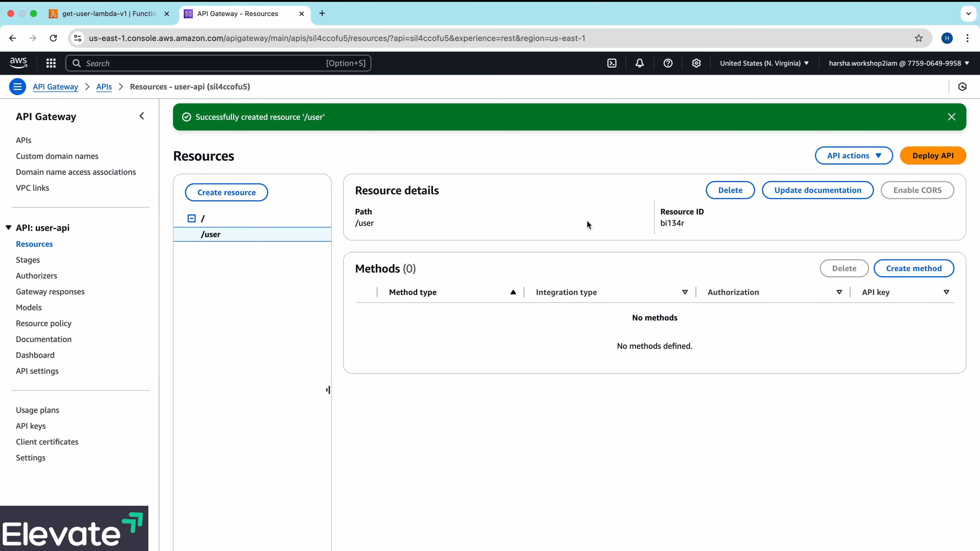
- Create a GET method on the /user resource with Lambda function integration to get-user-lambda-v1 in us-east-1
{"action": "left_click", "coordinate": [928, 268]}
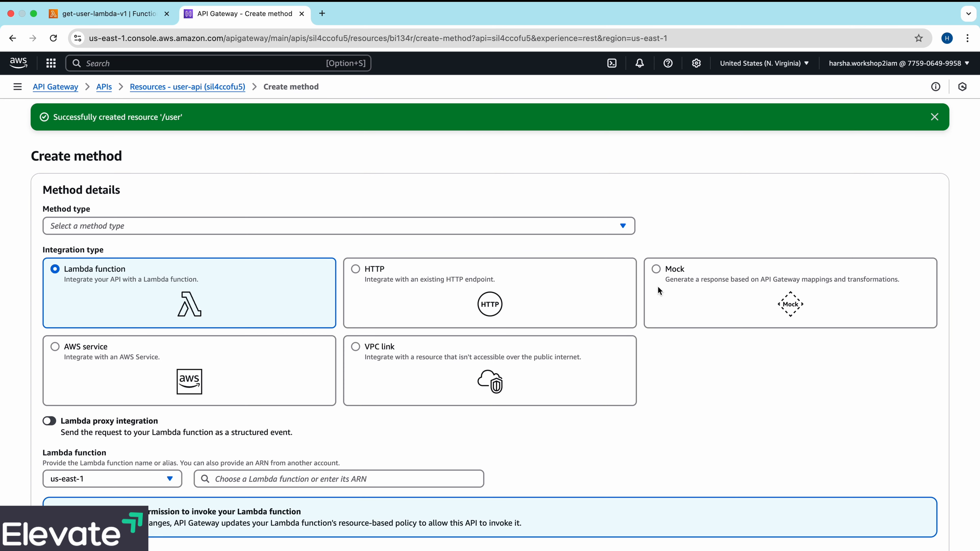
{"action": "left_click", "coordinate": [448, 234]}
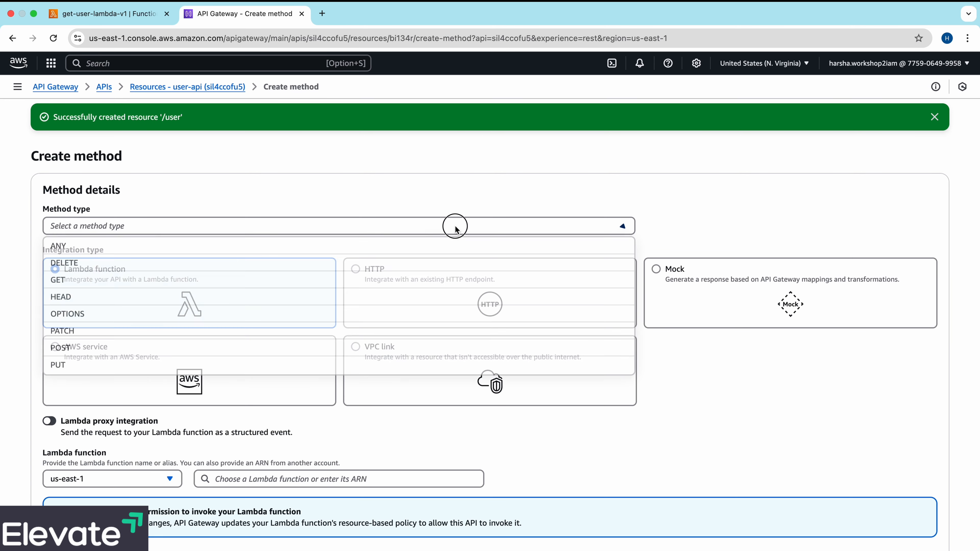
{"action": "left_click", "coordinate": [393, 280]}
{"action": "scroll", "coordinate": [392, 279], "scroll_direction": "down", "scroll_amount": 4}
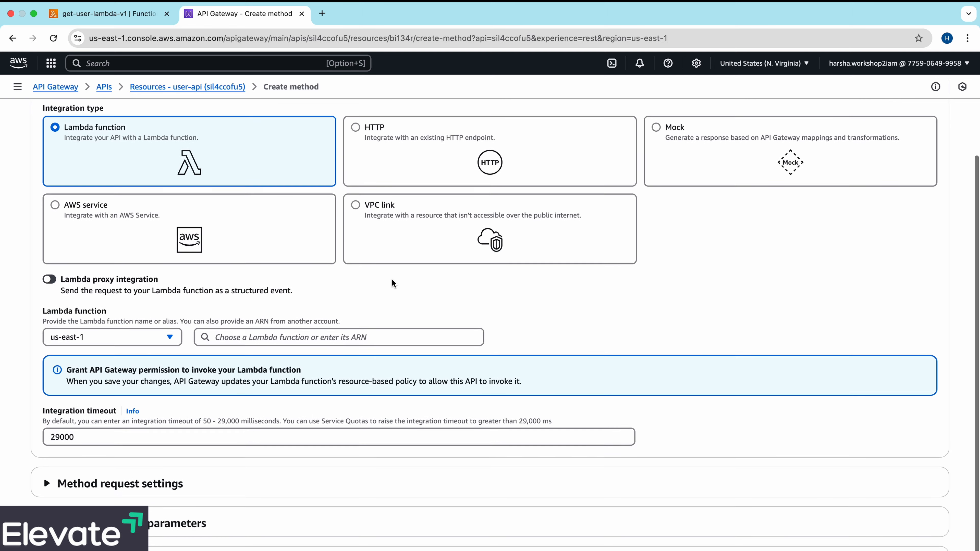
{"action": "left_click", "coordinate": [368, 324]}
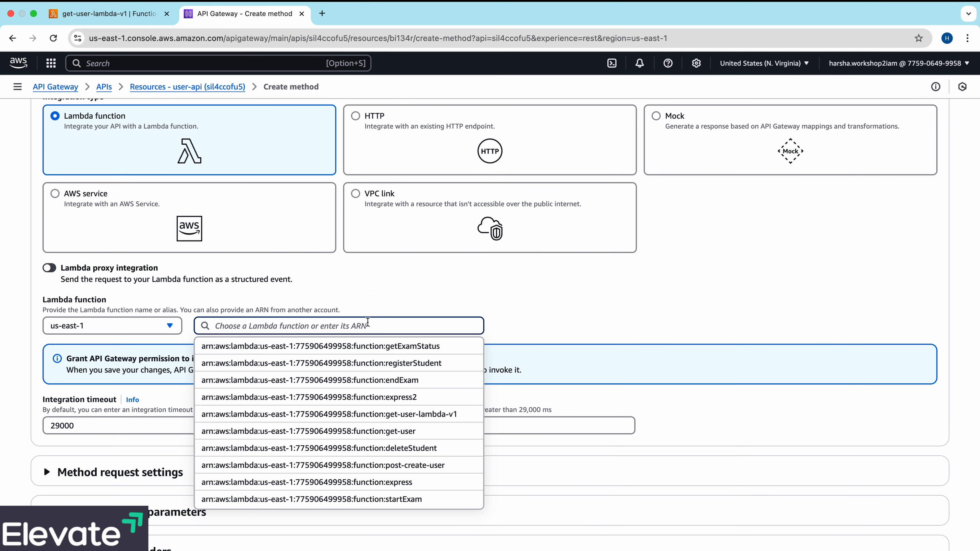
{"action": "left_click", "coordinate": [370, 415]}
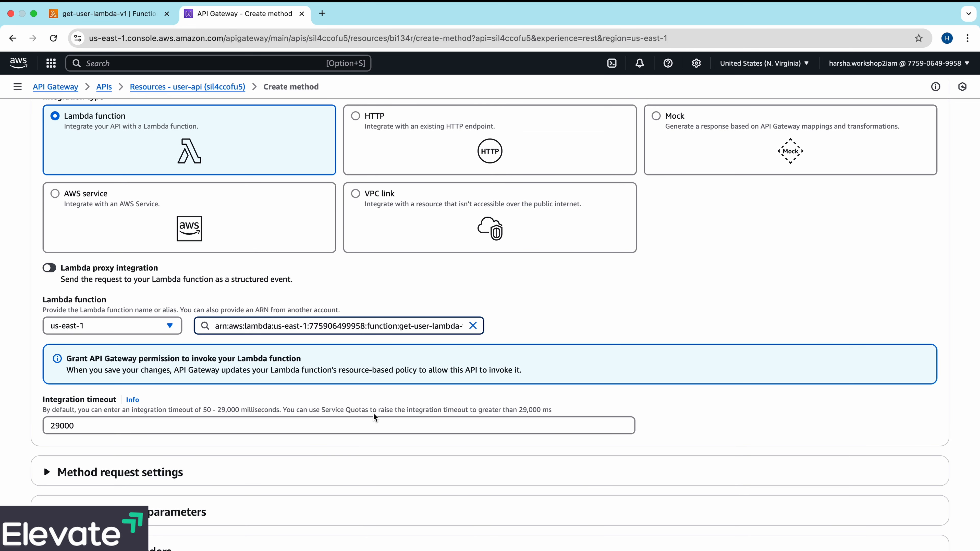
{"action": "scroll", "coordinate": [547, 314], "scroll_direction": "down", "scroll_amount": 2}
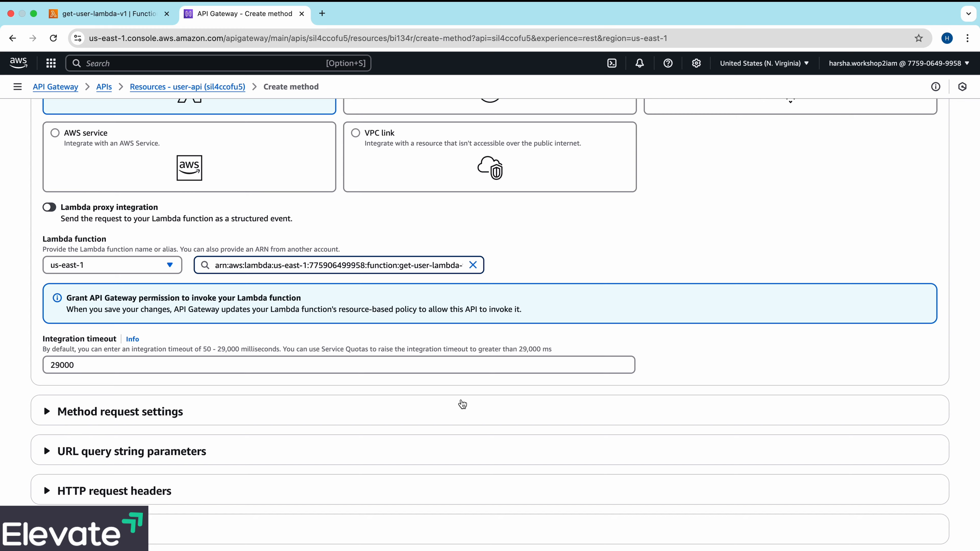
{"action": "scroll", "coordinate": [462, 404], "scroll_direction": "up", "scroll_amount": 3}
{"action": "scroll", "coordinate": [462, 404], "scroll_direction": "down", "scroll_amount": 1}
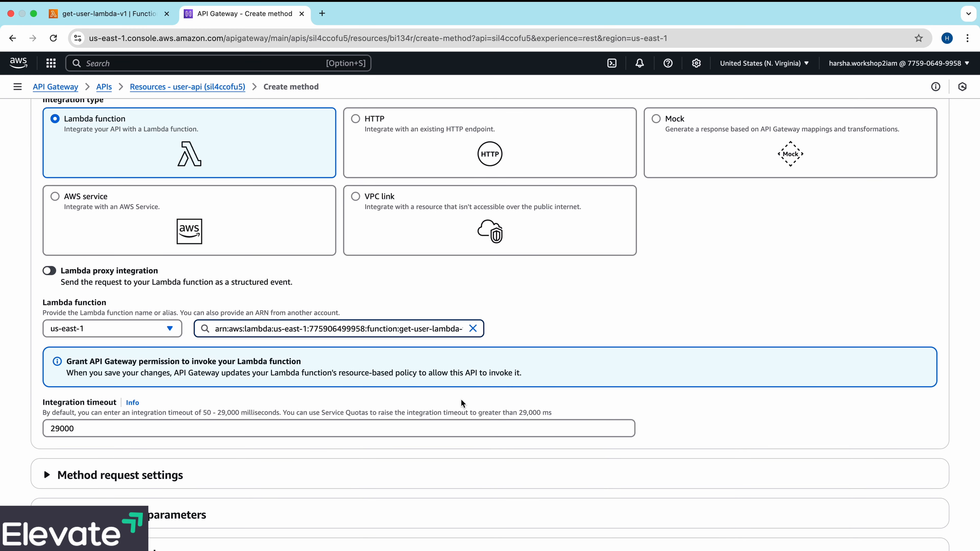
{"action": "scroll", "coordinate": [462, 401], "scroll_direction": "up", "scroll_amount": 1}
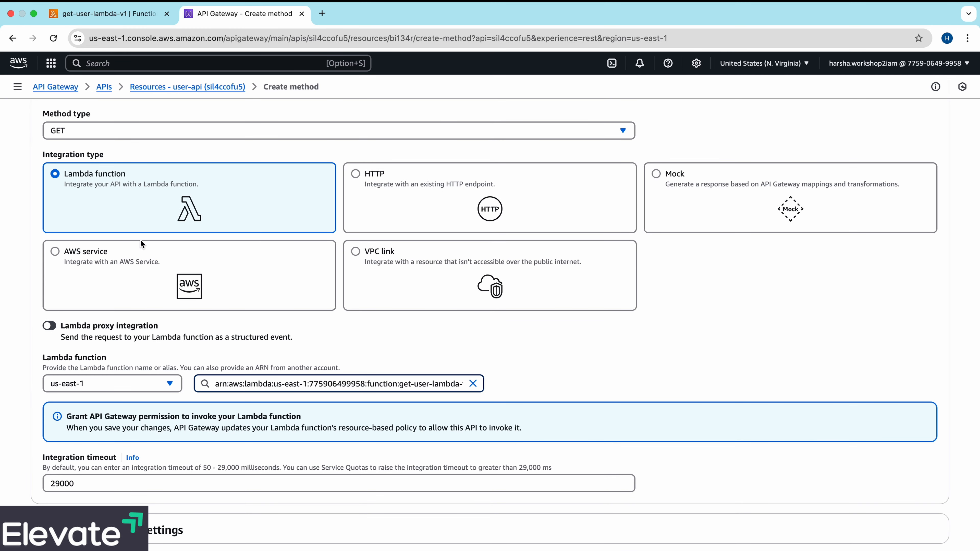
{"action": "scroll", "coordinate": [255, 428], "scroll_direction": "down", "scroll_amount": 2}
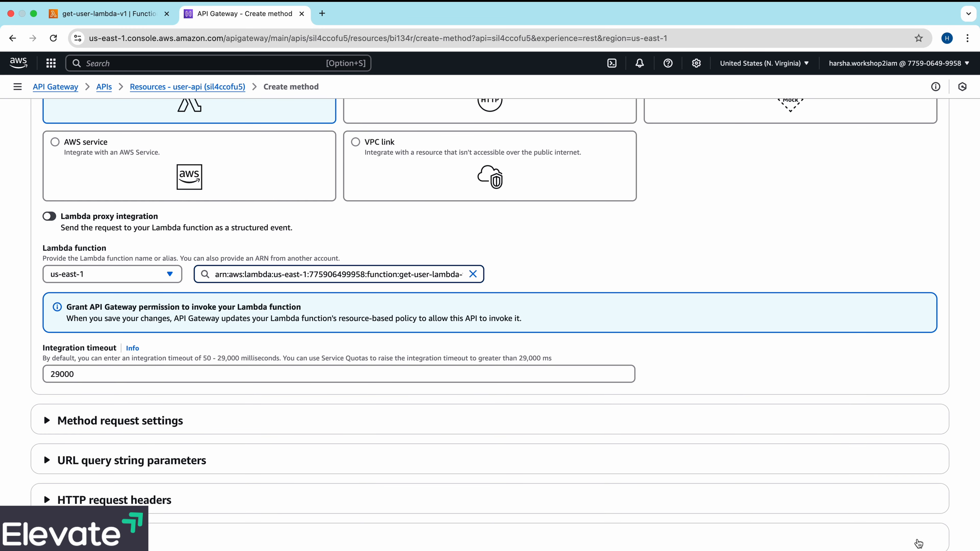
{"action": "scroll", "coordinate": [800, 488], "scroll_direction": "up", "scroll_amount": 4}
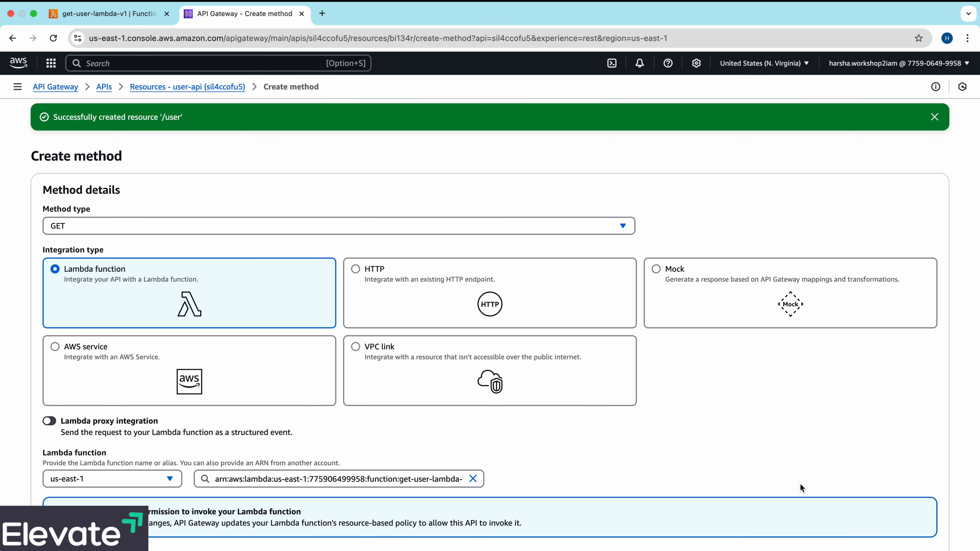
{"action": "scroll", "coordinate": [695, 253], "scroll_direction": "down", "scroll_amount": 1}
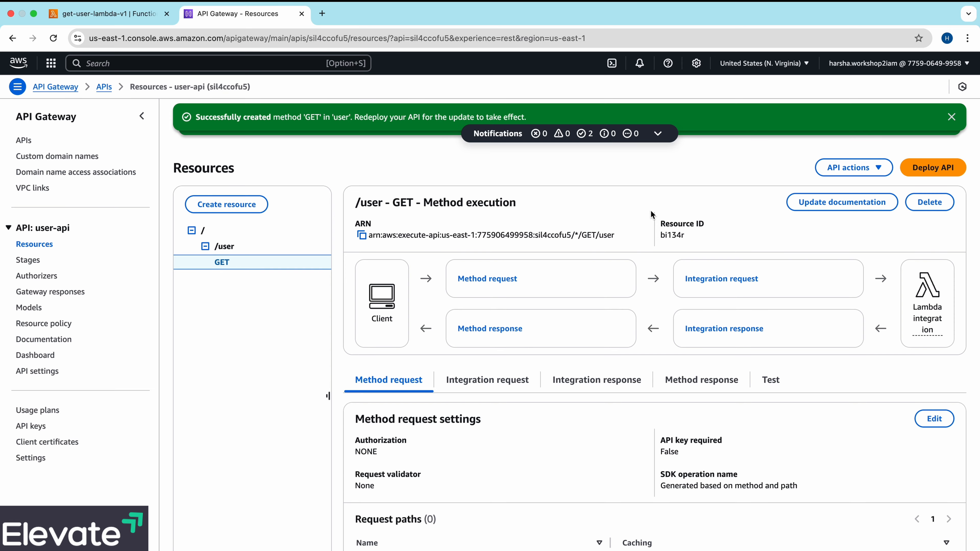
- Deploy user-api to a new stage named v1 with an empty deployment description
{"action": "scroll", "coordinate": [607, 432], "scroll_direction": "down", "scroll_amount": 1}
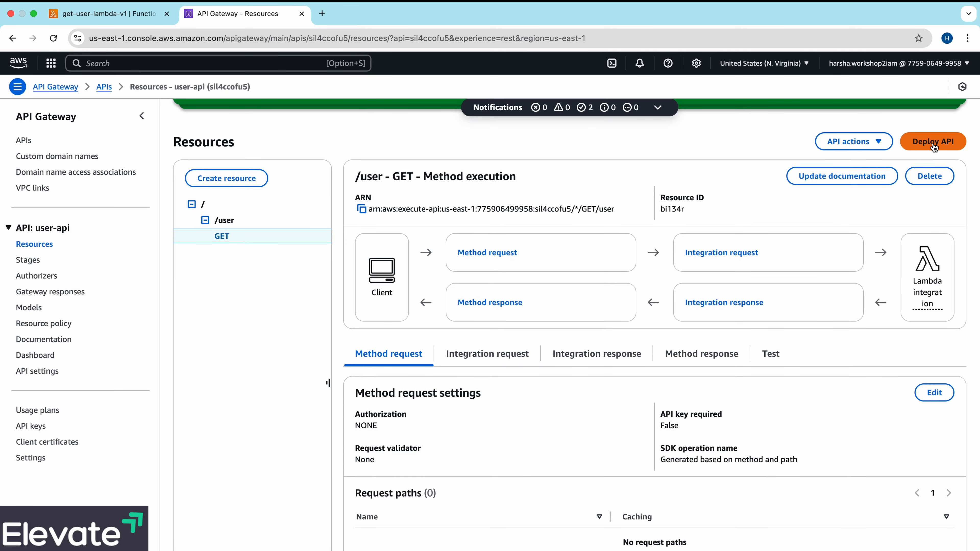
{"action": "left_click", "coordinate": [934, 146]}
{"action": "left_click", "coordinate": [575, 320]}
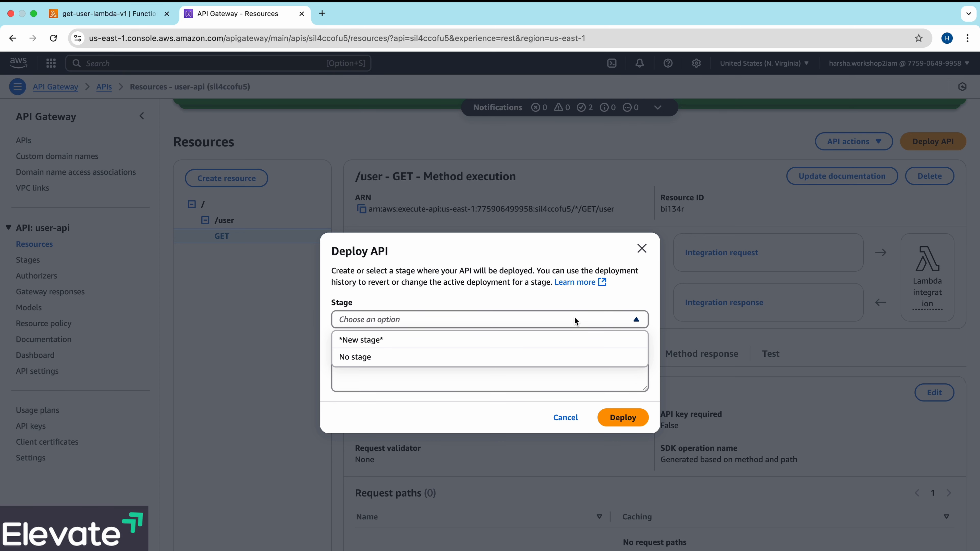
{"action": "left_click", "coordinate": [538, 339]}
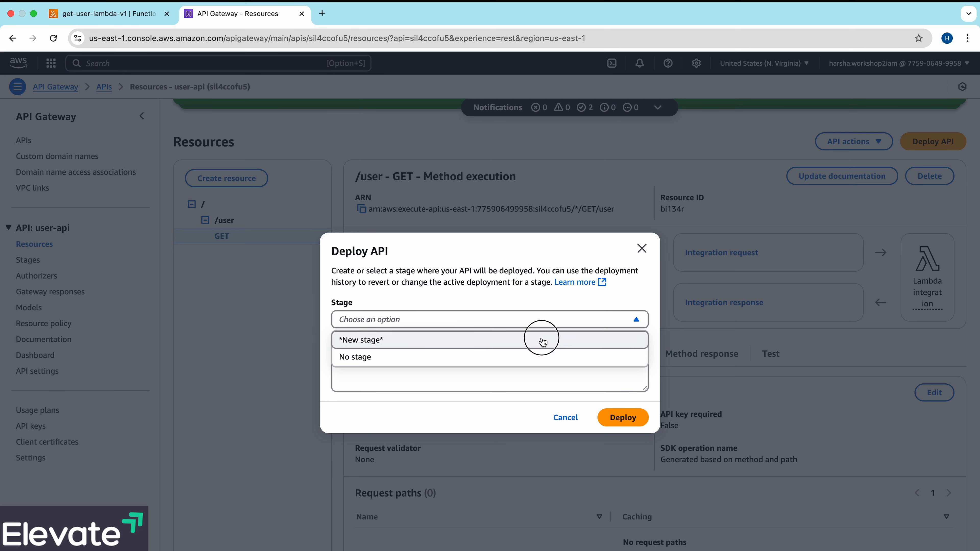
{"action": "left_click", "coordinate": [522, 314]}
{"action": "type", "text": "v1"}
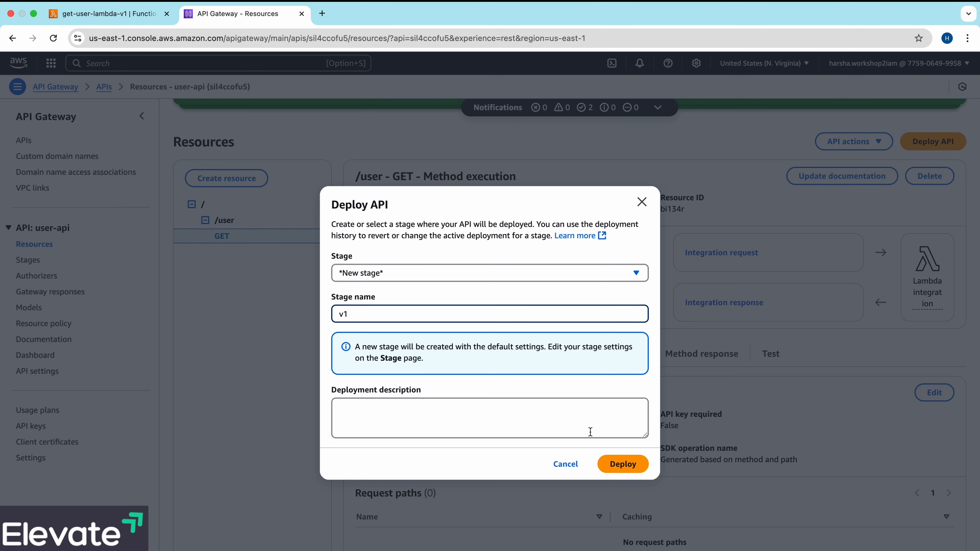
{"action": "left_click", "coordinate": [615, 464]}
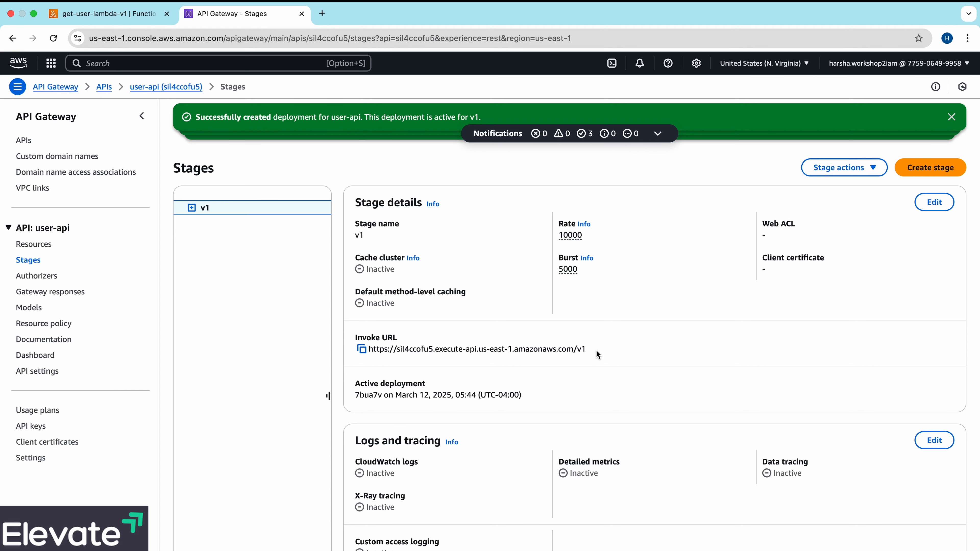
- Copy the invoke URL of the v1 stage
{"action": "left_click_drag", "start_coordinate": [597, 350], "coordinate": [368, 355]}
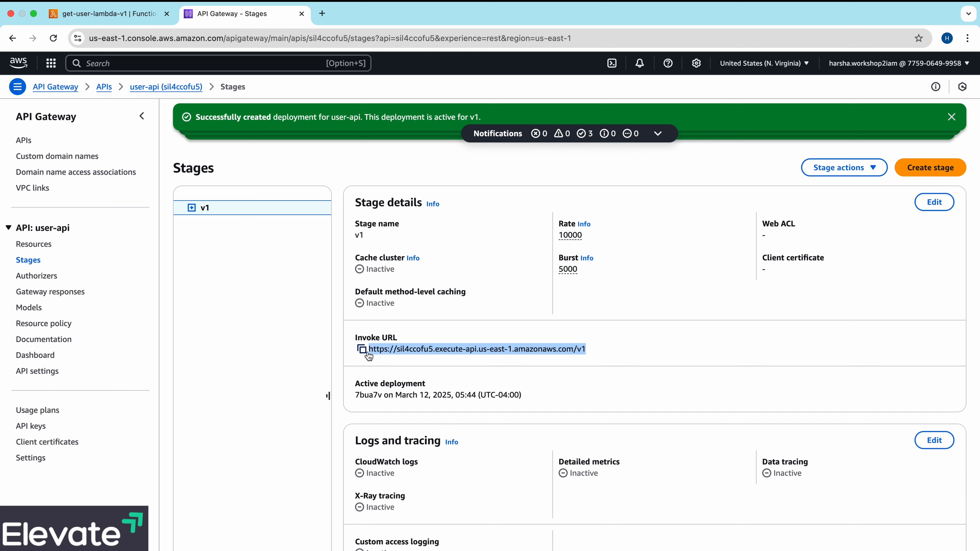
{"action": "left_click", "coordinate": [618, 346]}
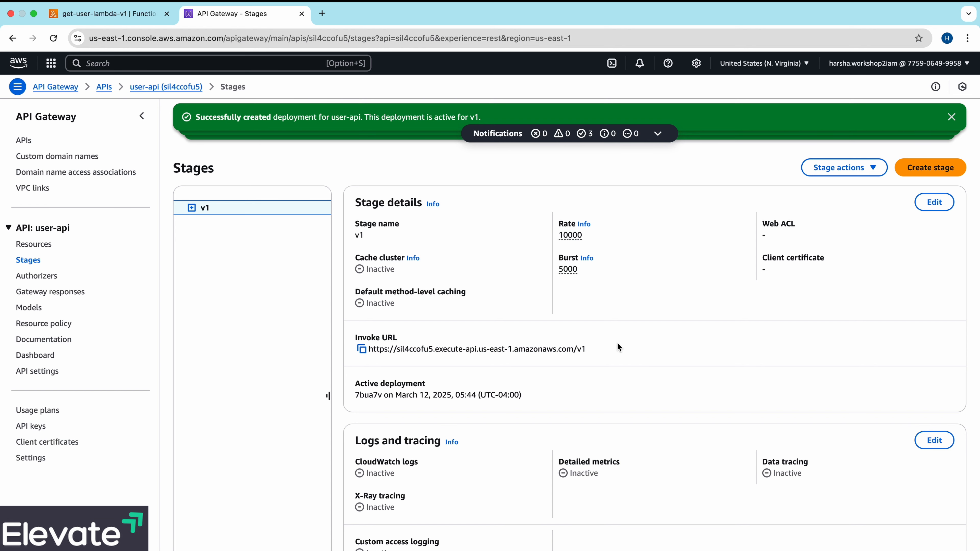
{"action": "left_click", "coordinate": [362, 350]}
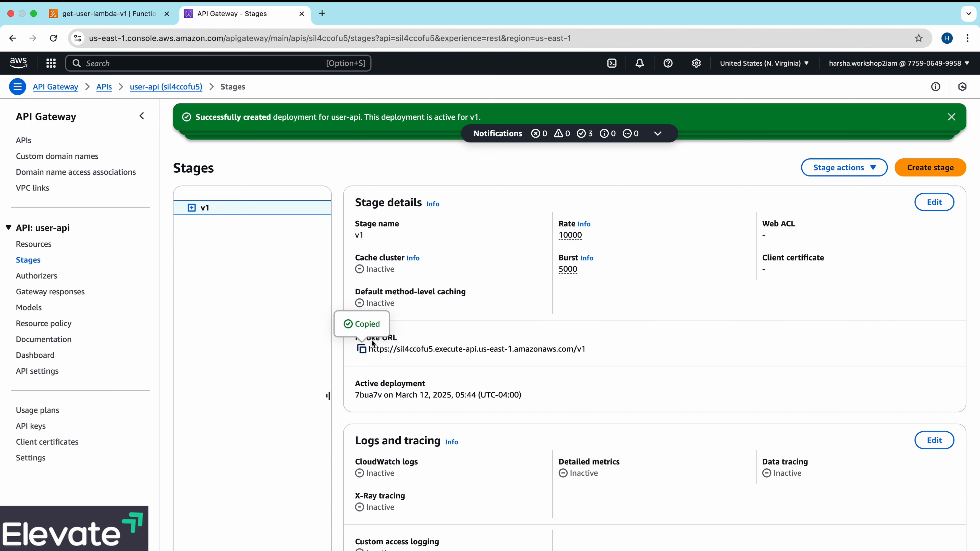
- Open the copied invoke URL with /user appended in a new browser tab and examine the response
{"action": "left_click", "coordinate": [323, 14]}
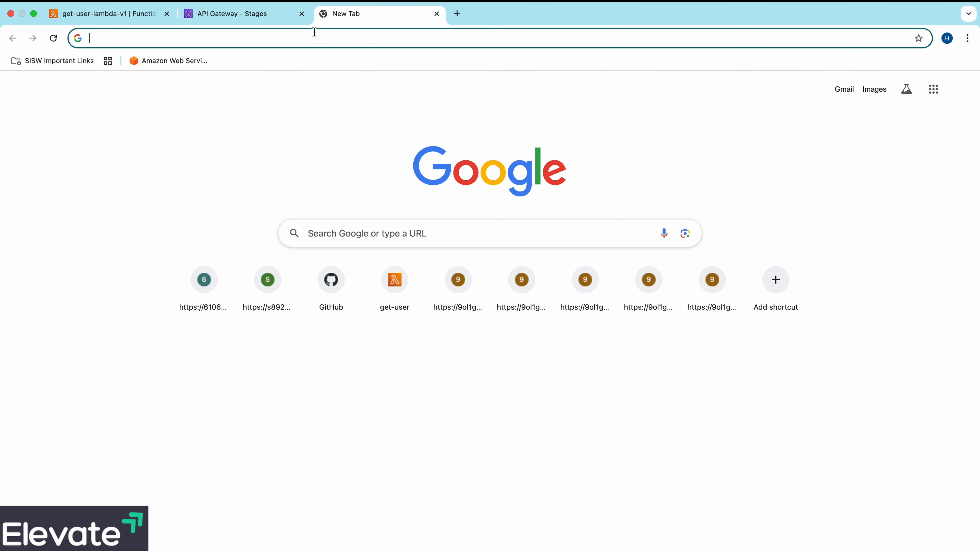
{"action": "key", "text": "super+v"}
{"action": "type", "text": "/"}
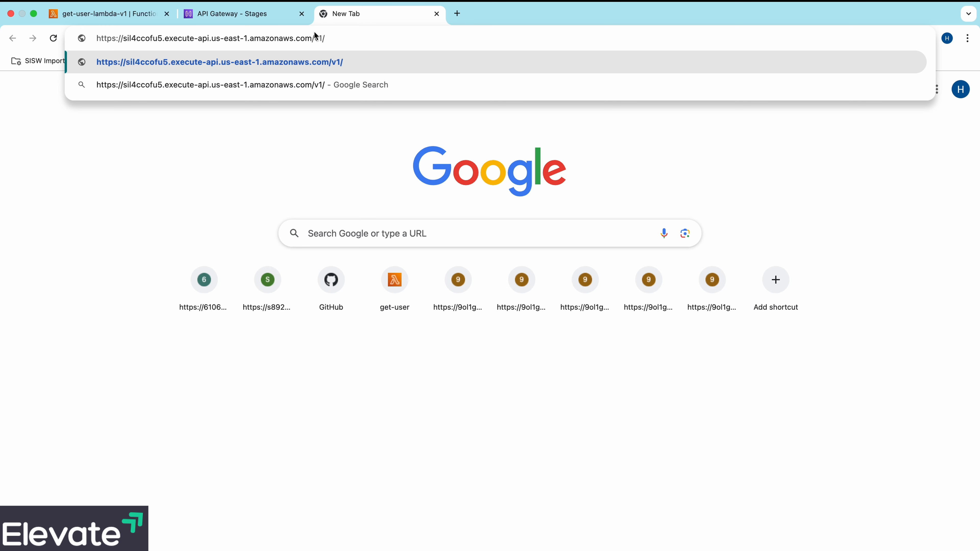
{"action": "type", "text": "user"}
{"action": "key", "text": "Return"}
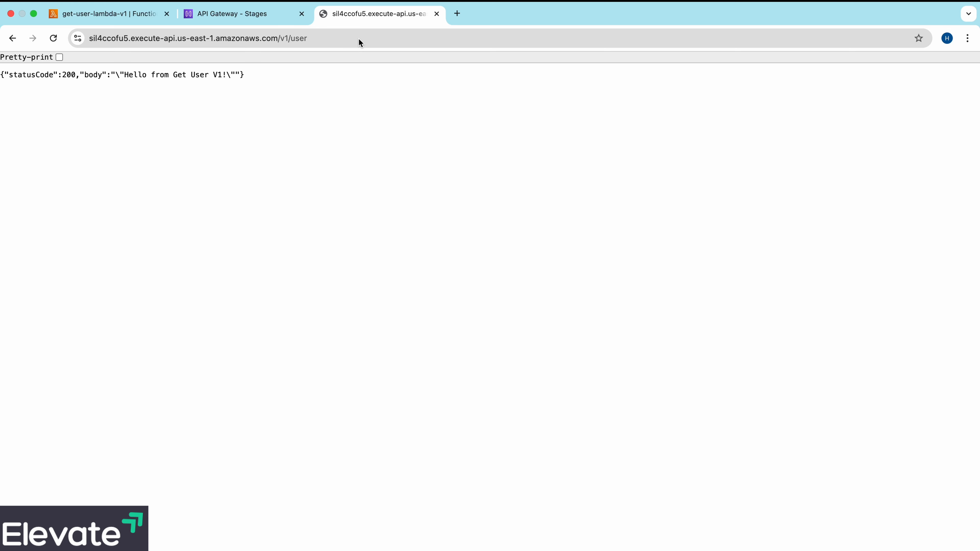
{"action": "left_click_drag", "start_coordinate": [253, 76], "coordinate": [24, 77]}
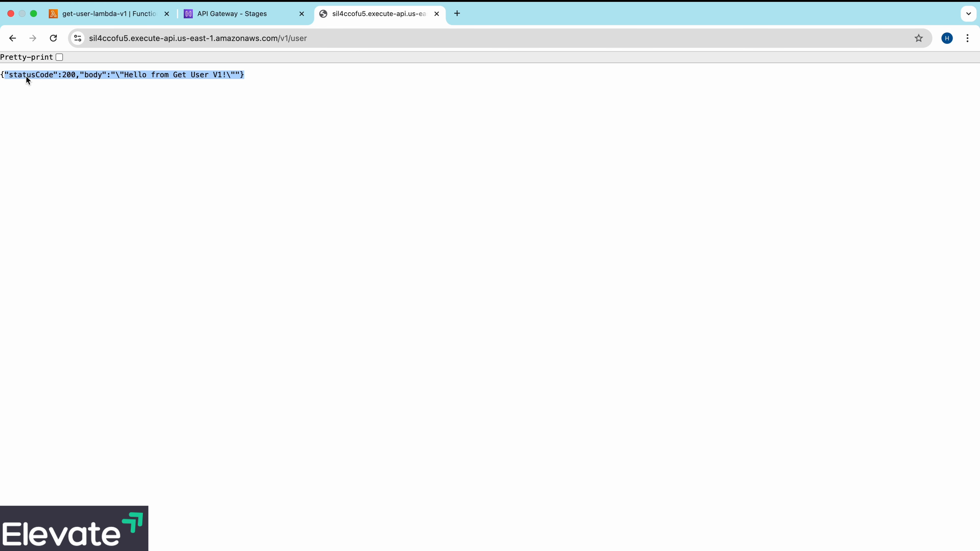
{"action": "left_click", "coordinate": [182, 95]}
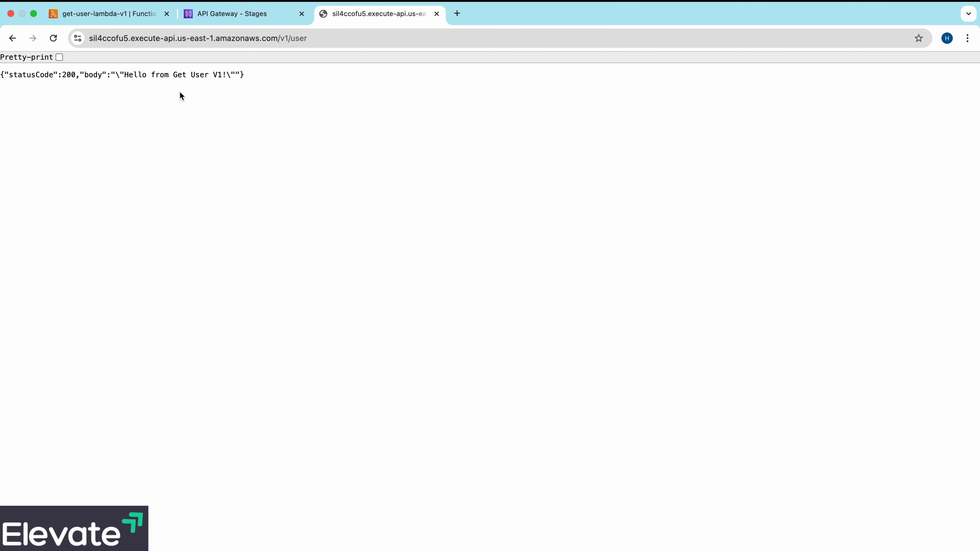
- Switch to a terminal beside the browser and run curl -X GET on the v1 invoke URL with /user appended
{"action": "left_click", "coordinate": [273, 18]}
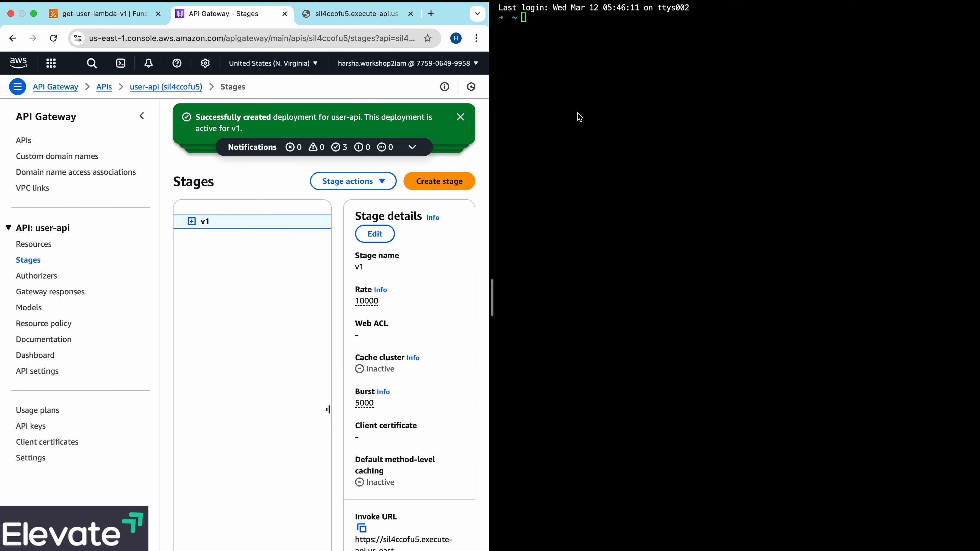
{"action": "left_click", "coordinate": [582, 117]}
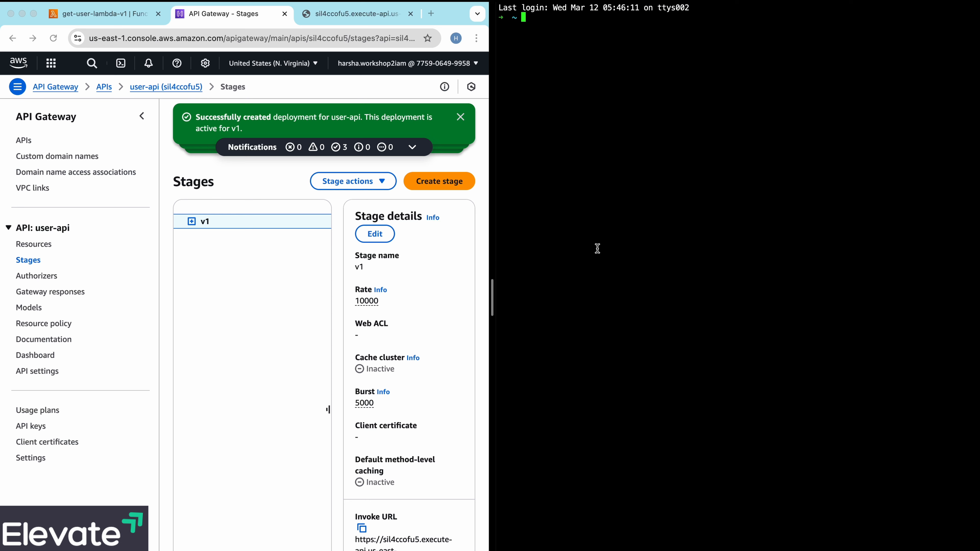
{"action": "type", "text": "curl -X GET"}
{"action": "scroll", "coordinate": [409, 374], "scroll_direction": "down", "scroll_amount": 4}
{"action": "left_click", "coordinate": [362, 390]}
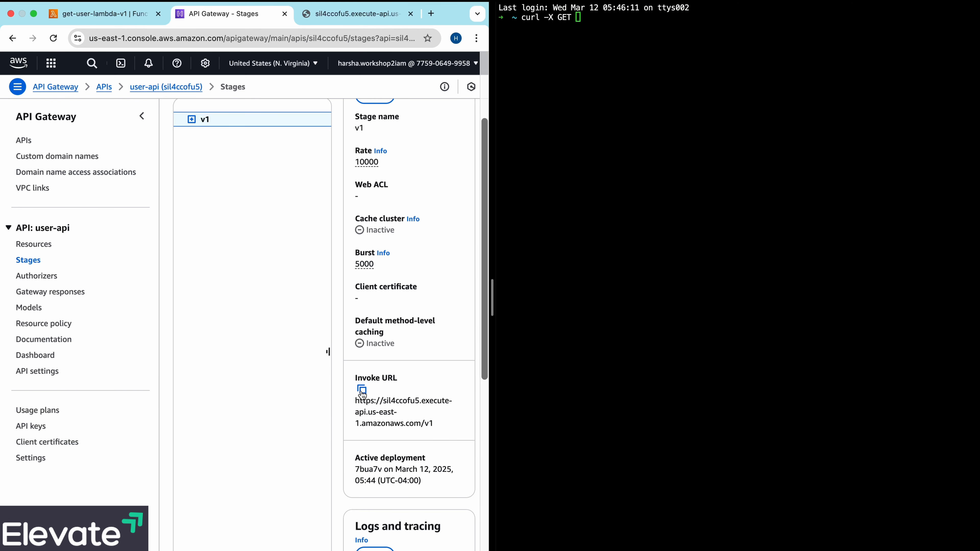
{"action": "left_click", "coordinate": [597, 221]}
{"action": "key", "text": "super+v"}
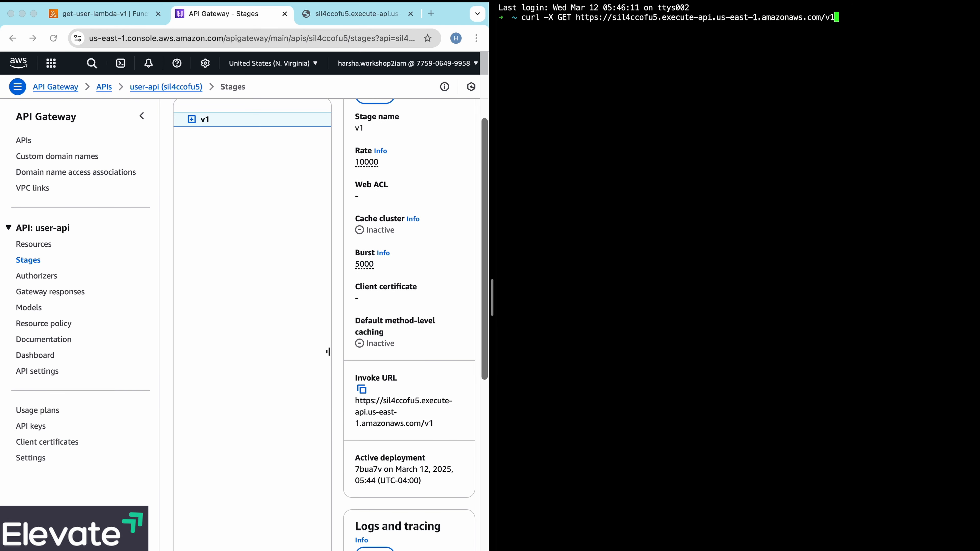
{"action": "type", "text": "/user"}
{"action": "key", "text": "Return"}
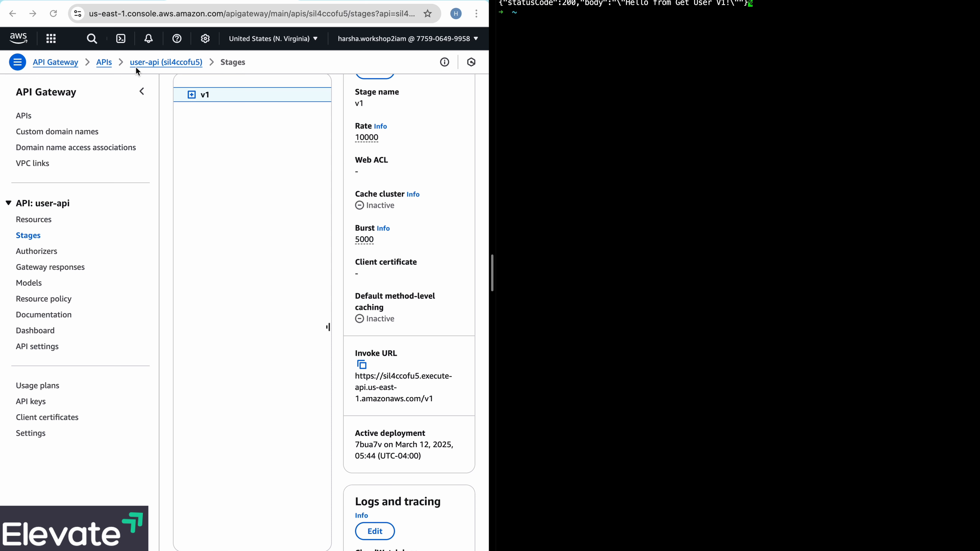
- Return to the resources of user-api in API Gateway and dismiss all the success notifications
{"action": "left_click", "coordinate": [42, 221]}
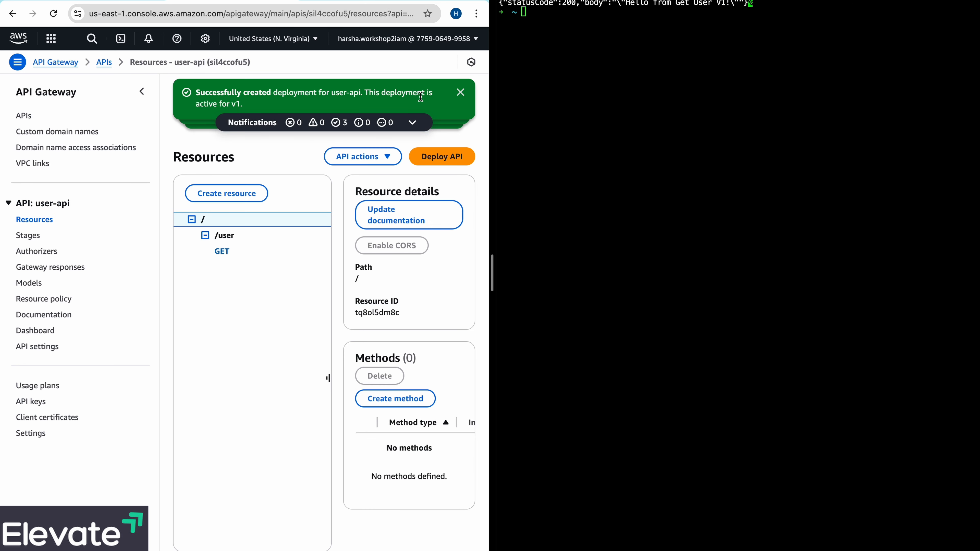
{"action": "left_click", "coordinate": [459, 94]}
{"action": "left_click", "coordinate": [458, 91]}
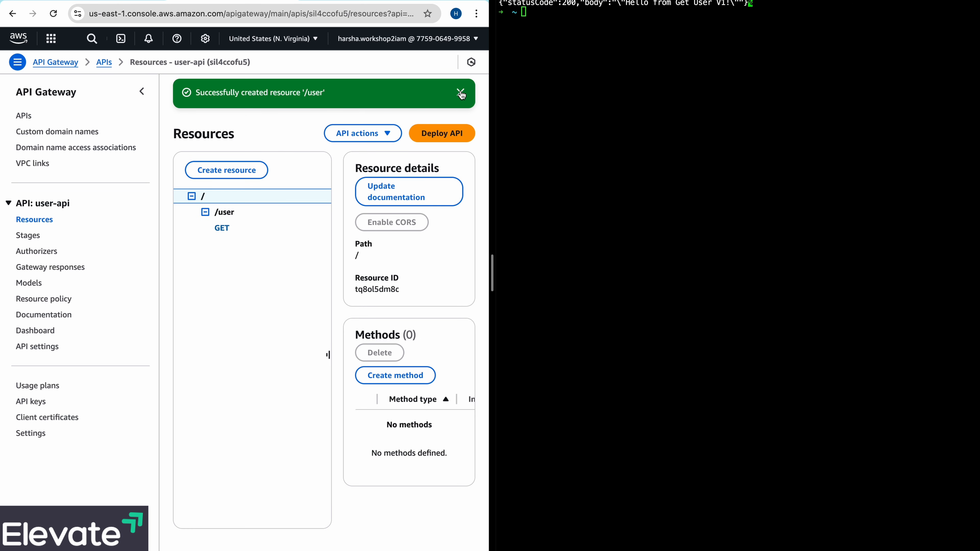
{"action": "left_click", "coordinate": [461, 94]}
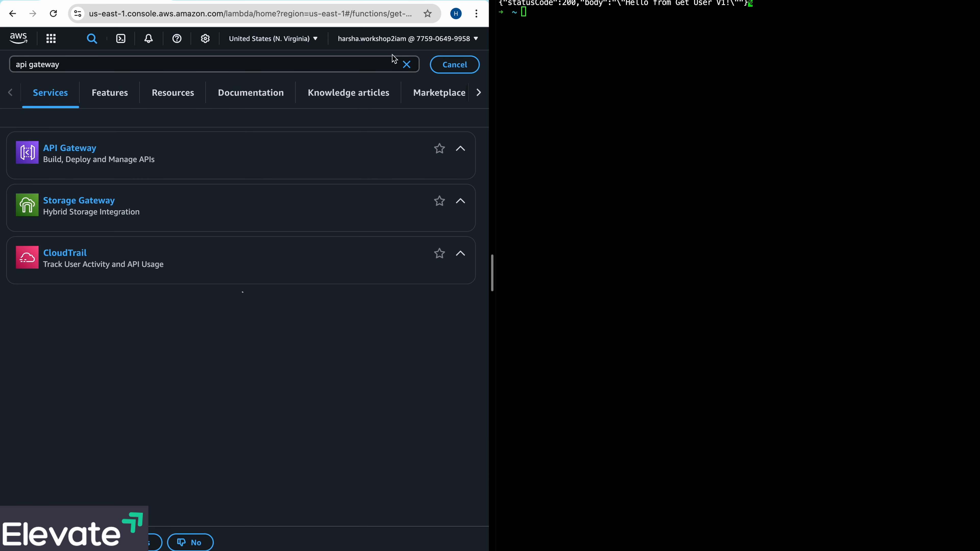
- Create a new Lambda function from scratch named get-user-lambda and dismiss the success notification
{"action": "left_click", "coordinate": [455, 65]}
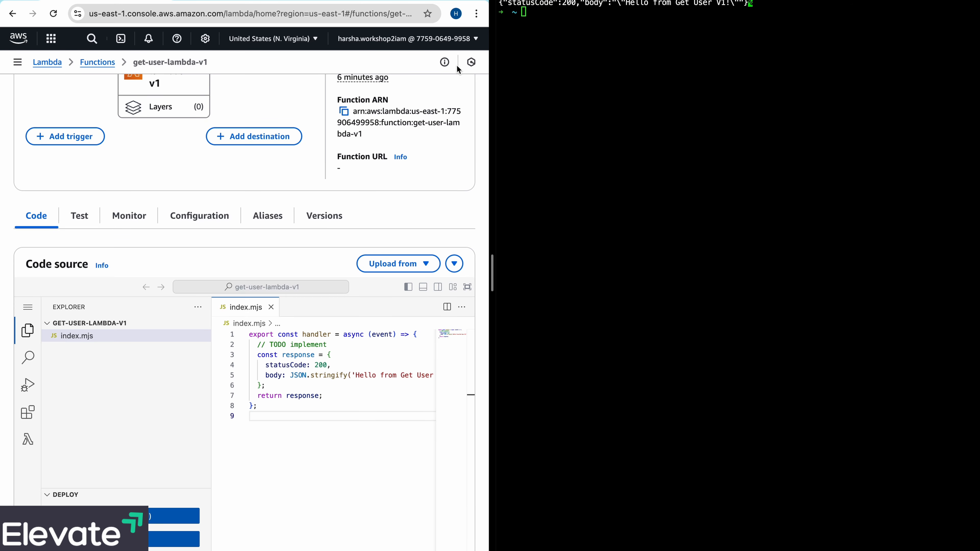
{"action": "left_click", "coordinate": [111, 65]}
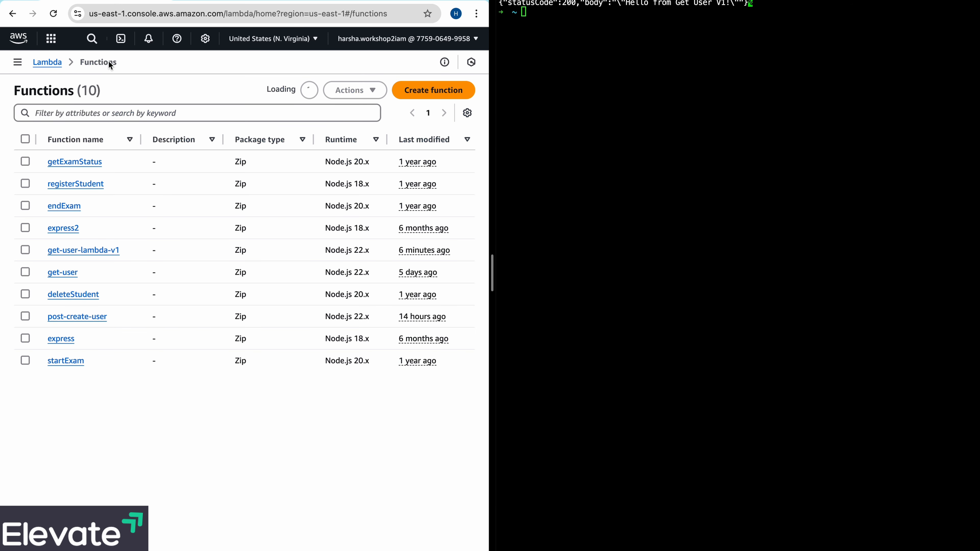
{"action": "left_click", "coordinate": [459, 92]}
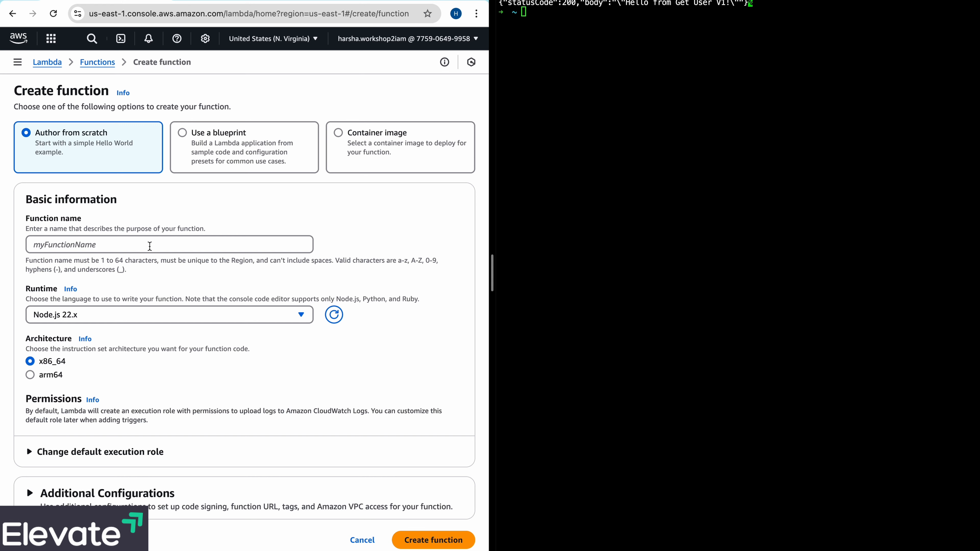
{"action": "left_click", "coordinate": [149, 247]}
{"action": "type", "text": "get-"}
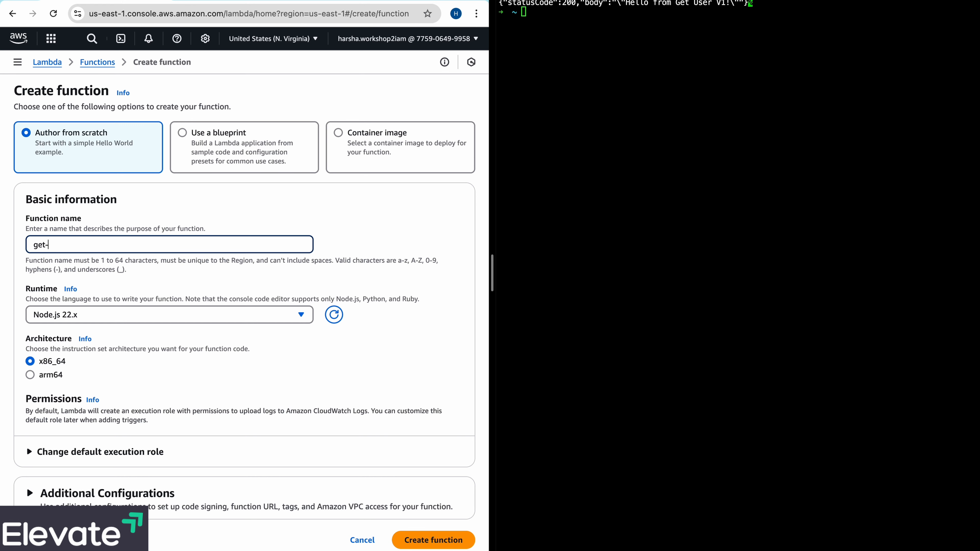
{"action": "type", "text": "user-lambda"}
{"action": "scroll", "coordinate": [279, 354], "scroll_direction": "down", "scroll_amount": 1}
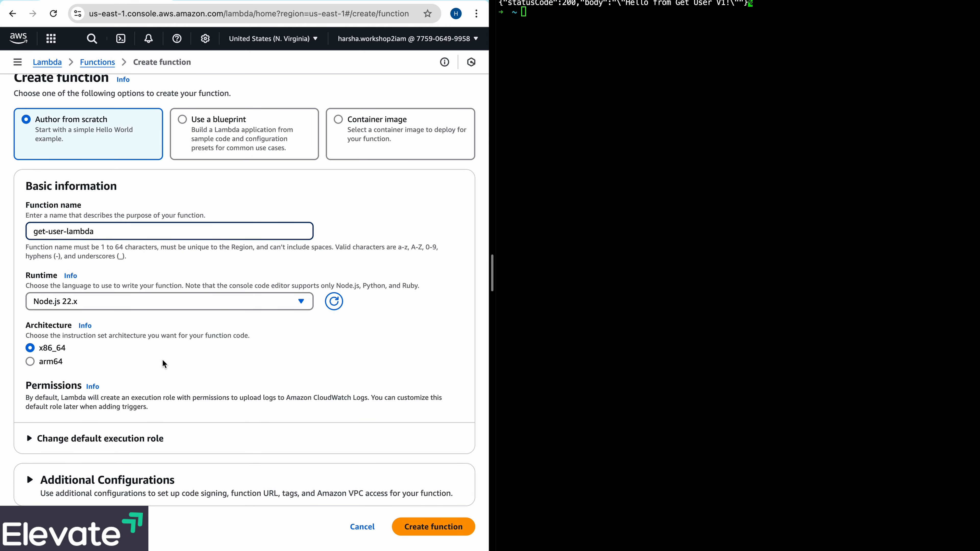
{"action": "left_click", "coordinate": [434, 528]}
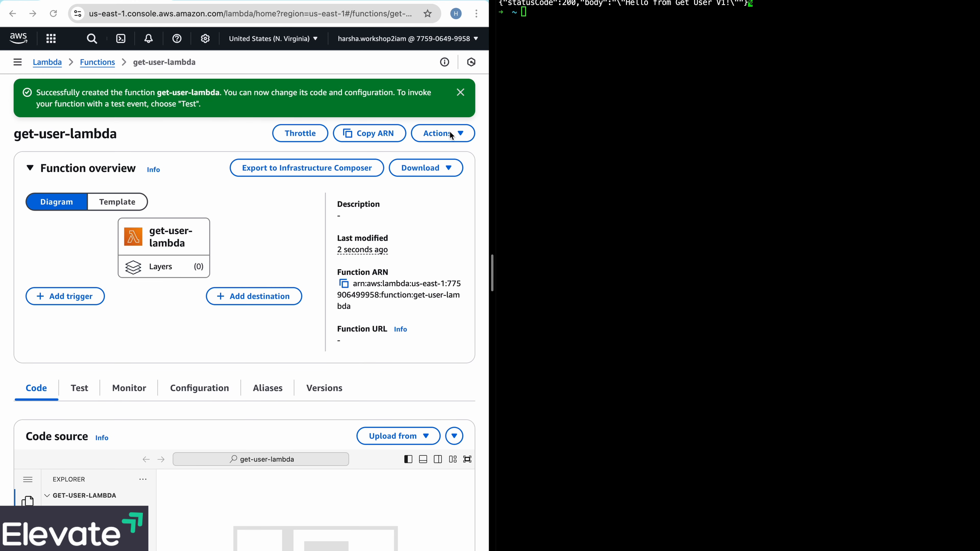
{"action": "left_click", "coordinate": [461, 93]}
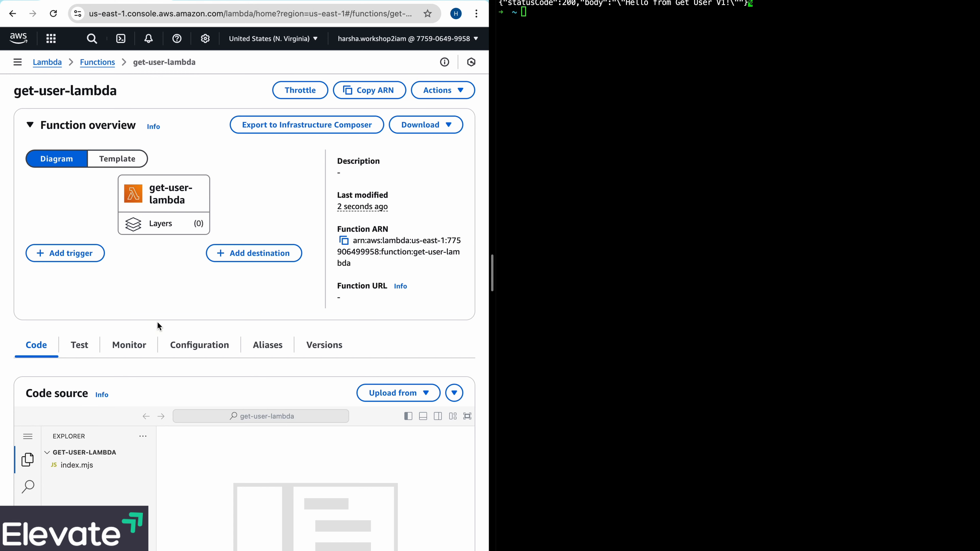
- Replace the code in index.mjs of get-user-lambda with the copied handler and make its body message "Hello from Get User V2!"
{"action": "scroll", "coordinate": [198, 385], "scroll_direction": "down", "scroll_amount": 3}
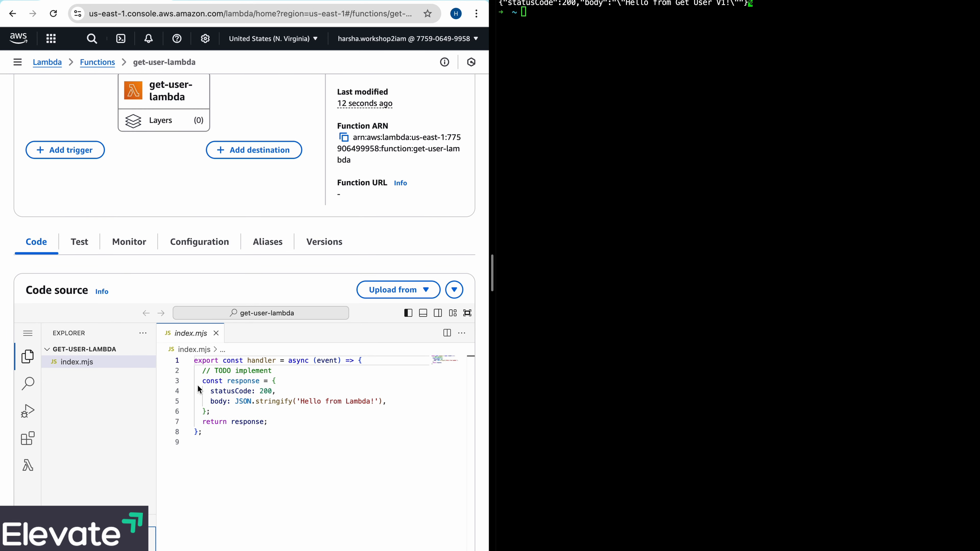
{"action": "left_click", "coordinate": [209, 436]}
{"action": "key", "text": "super+a"}
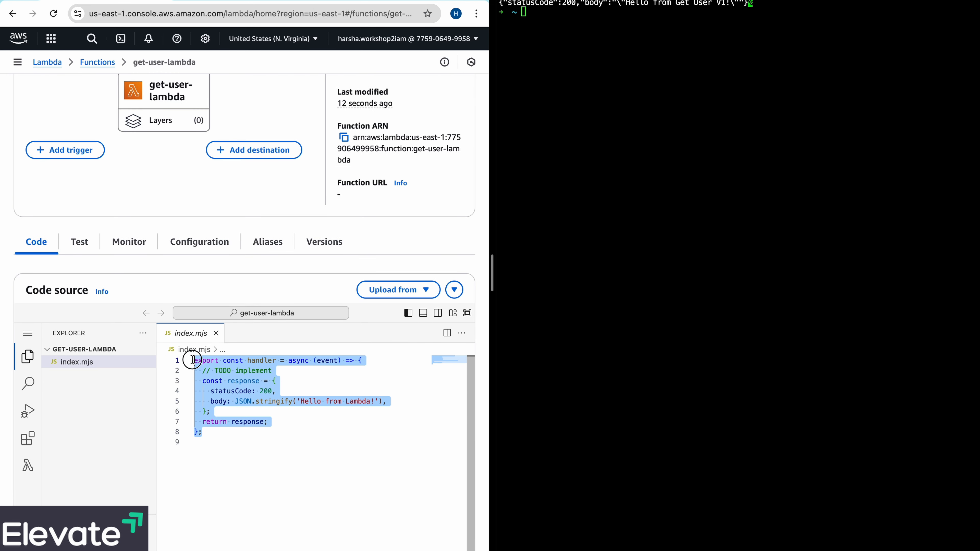
{"action": "type", "text": "export const handler = async (event) => {   // TODO implement   const response = {     statusCode: 200,     body: JSON.stringify('Hello from Get User!'),   };   return response; };"}
{"action": "left_click", "coordinate": [382, 401]}
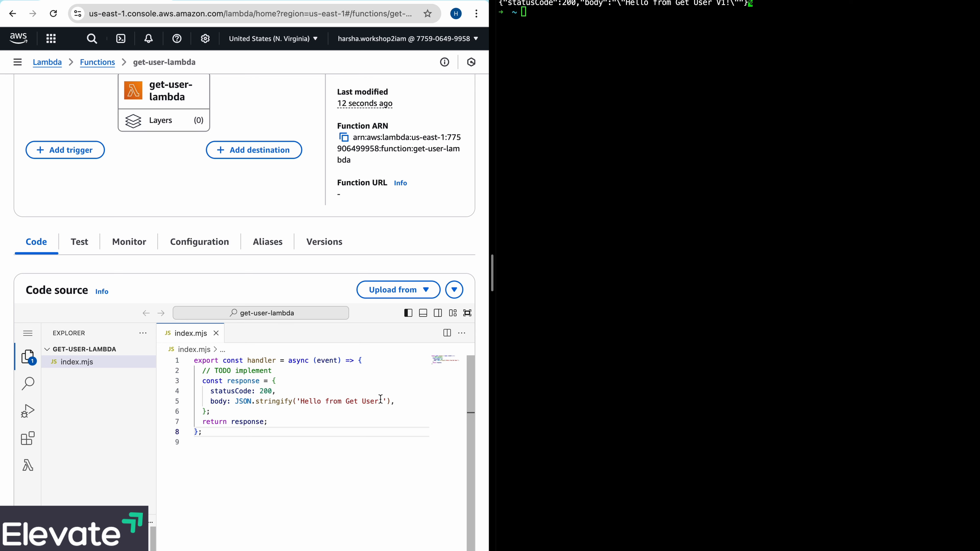
{"action": "type", "text": "V2!"}
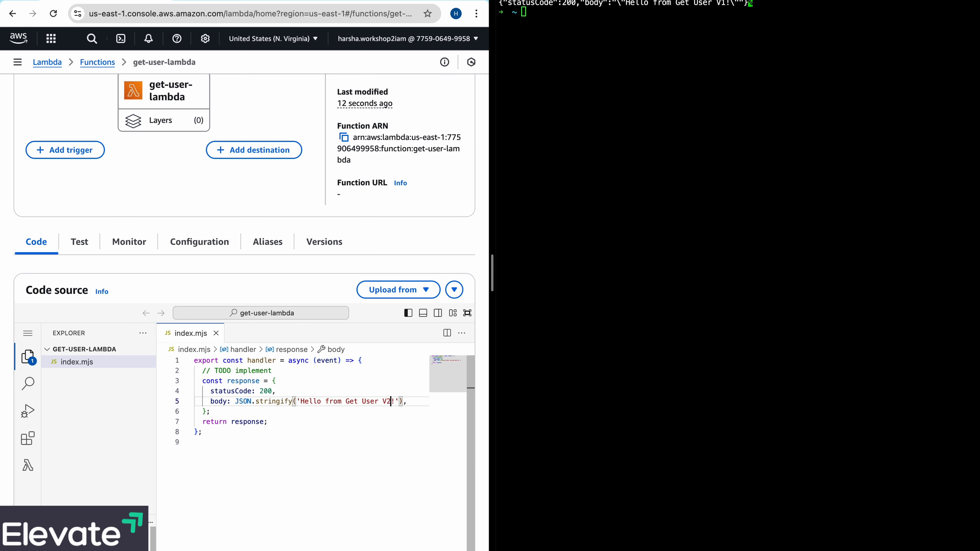
{"action": "left_click", "coordinate": [426, 456]}
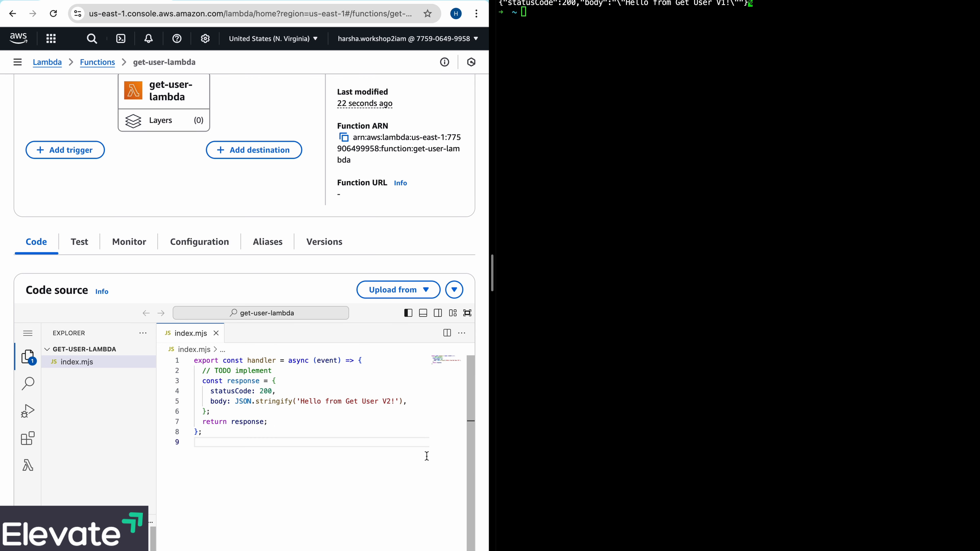
- Deploy the code changes of get-user-lambda and dismiss the update notification
{"action": "scroll", "coordinate": [141, 436], "scroll_direction": "down", "scroll_amount": 2}
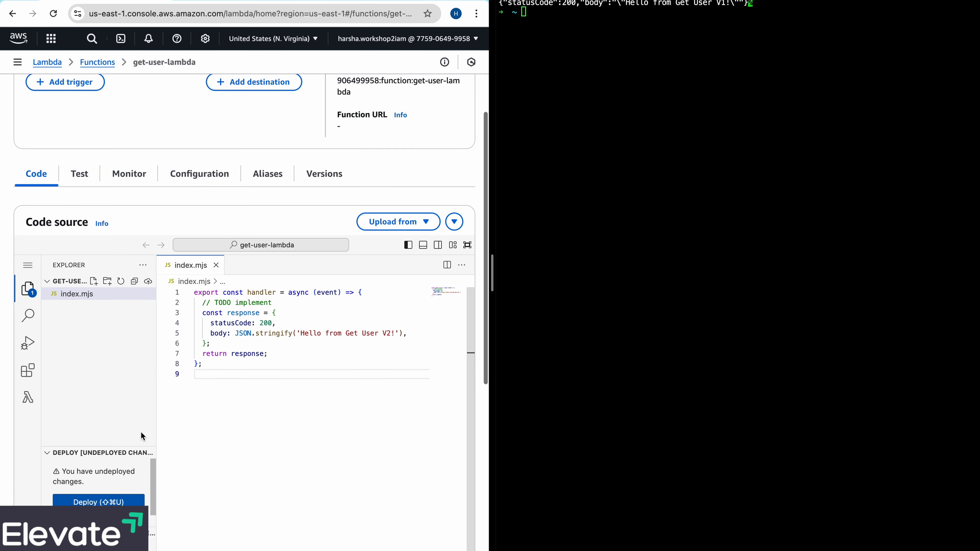
{"action": "scroll", "coordinate": [141, 434], "scroll_direction": "down", "scroll_amount": 2}
{"action": "left_click", "coordinate": [115, 444]}
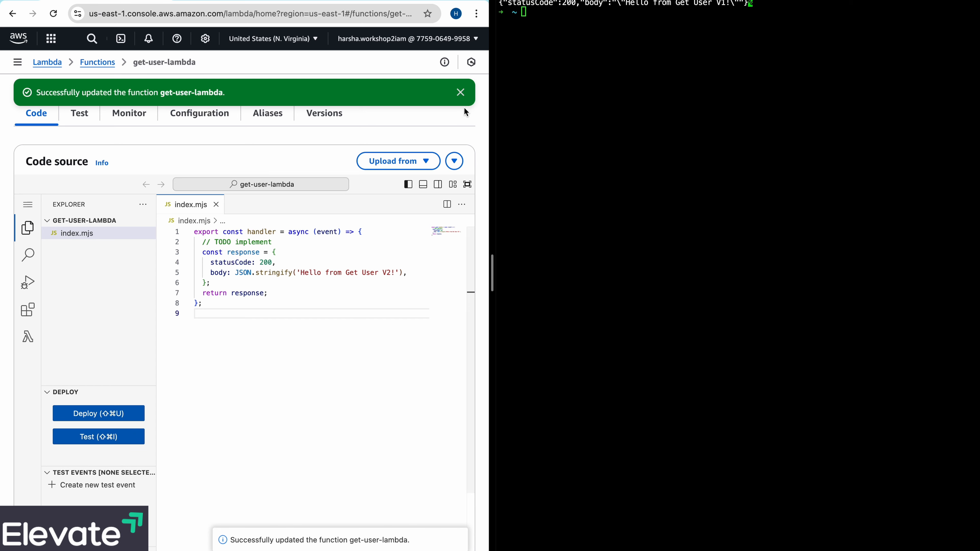
{"action": "left_click", "coordinate": [461, 92]}
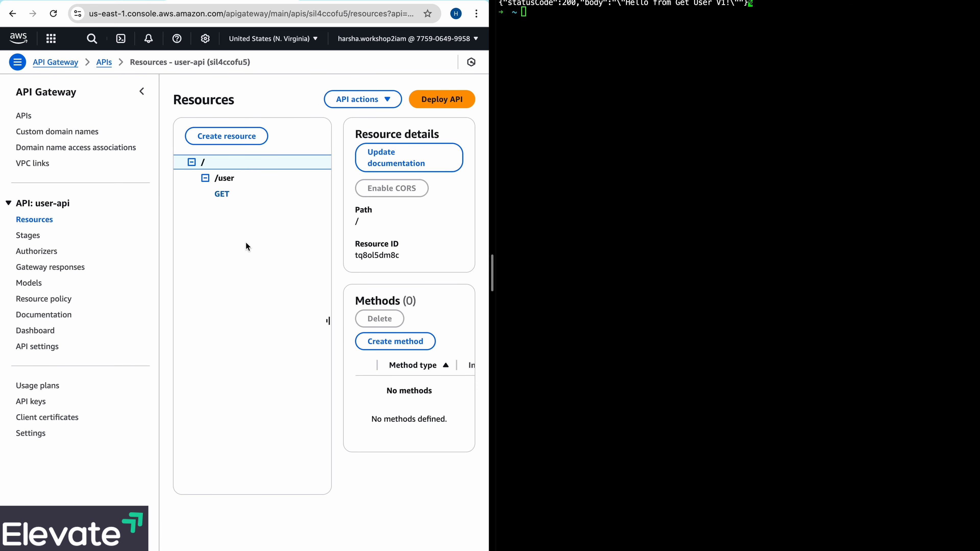
- In the user-api resources, open the GET method of /user, widen the browser beside the terminal and narrow the resource tree
{"action": "left_click", "coordinate": [228, 193]}
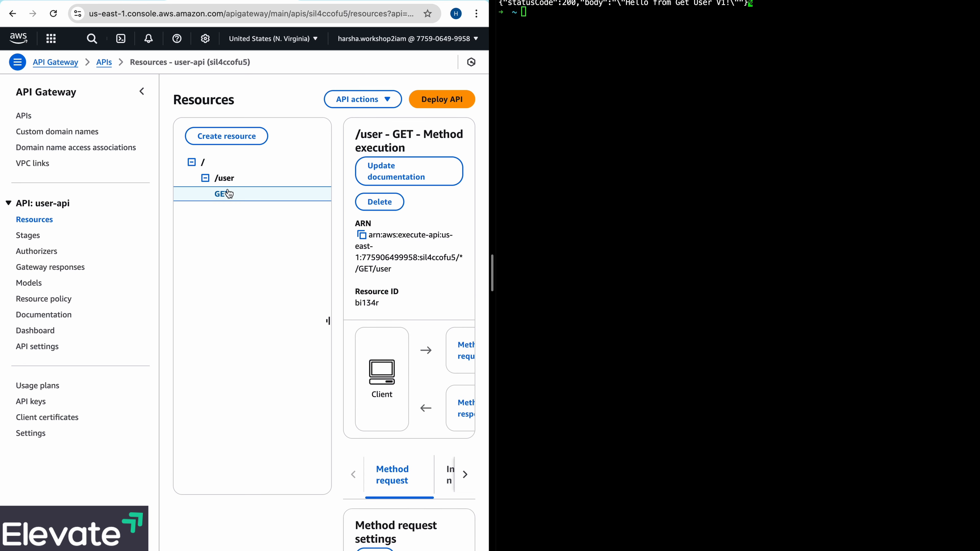
{"action": "left_click_drag", "start_coordinate": [490, 209], "coordinate": [488, 216]}
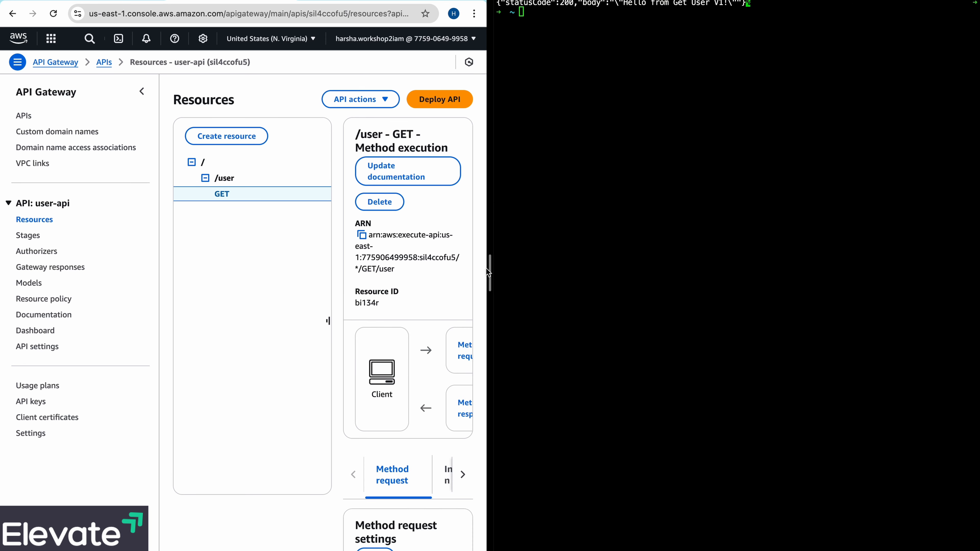
{"action": "left_click_drag", "start_coordinate": [486, 269], "coordinate": [681, 261]}
{"action": "left_click_drag", "start_coordinate": [328, 319], "coordinate": [278, 320]}
{"action": "scroll", "coordinate": [356, 367], "scroll_direction": "down", "scroll_amount": 3}
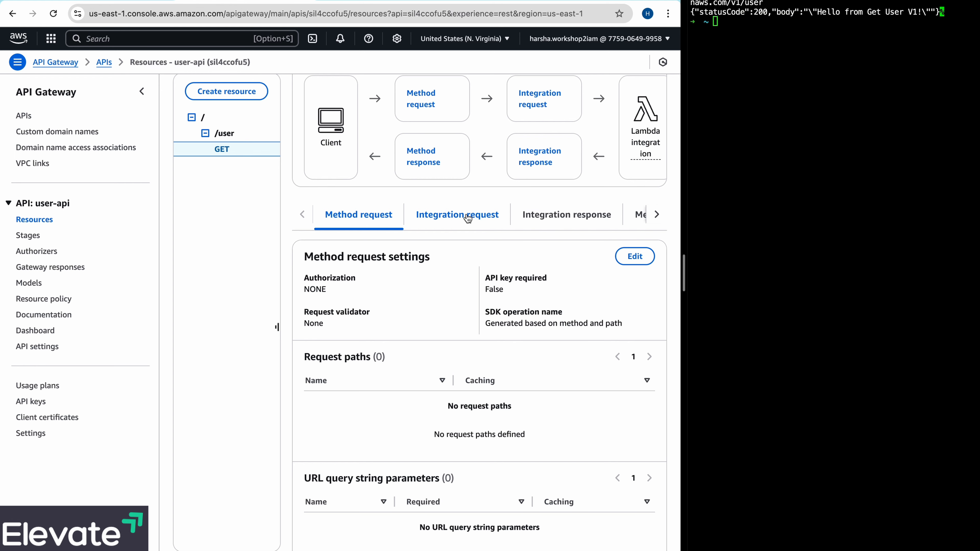
- Change the Lambda function in the GET method's integration request to get-user-lambda and save the integration
{"action": "left_click", "coordinate": [466, 217]}
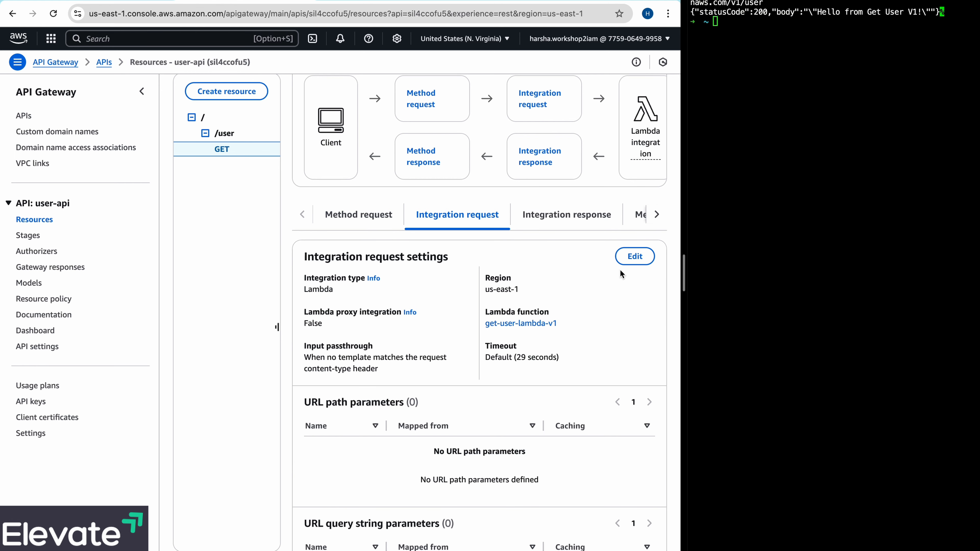
{"action": "left_click", "coordinate": [632, 258]}
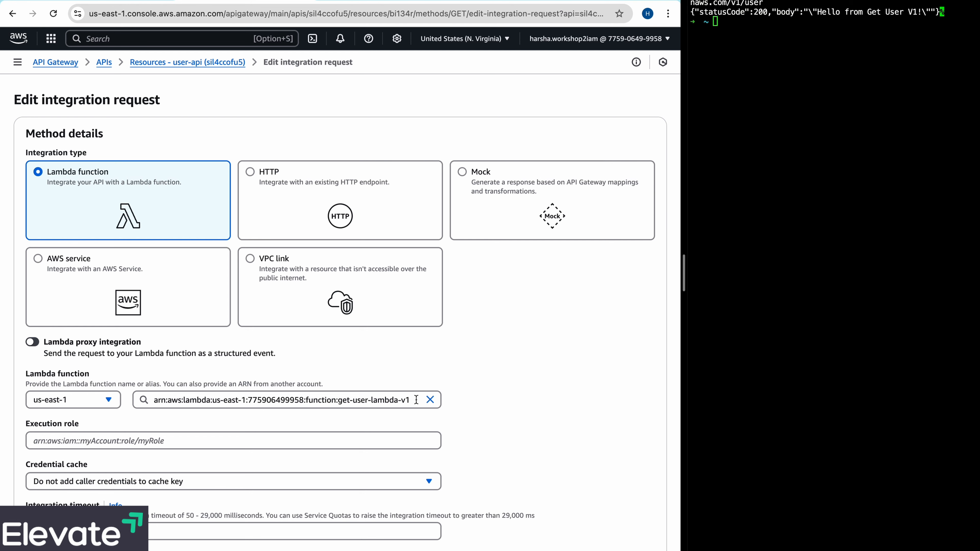
{"action": "left_click", "coordinate": [416, 400]}
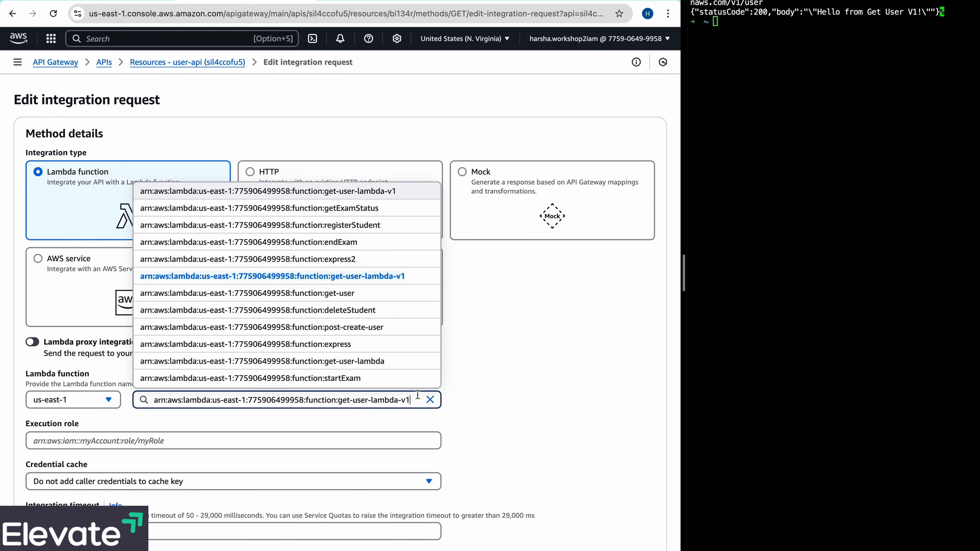
{"action": "left_click", "coordinate": [393, 363]}
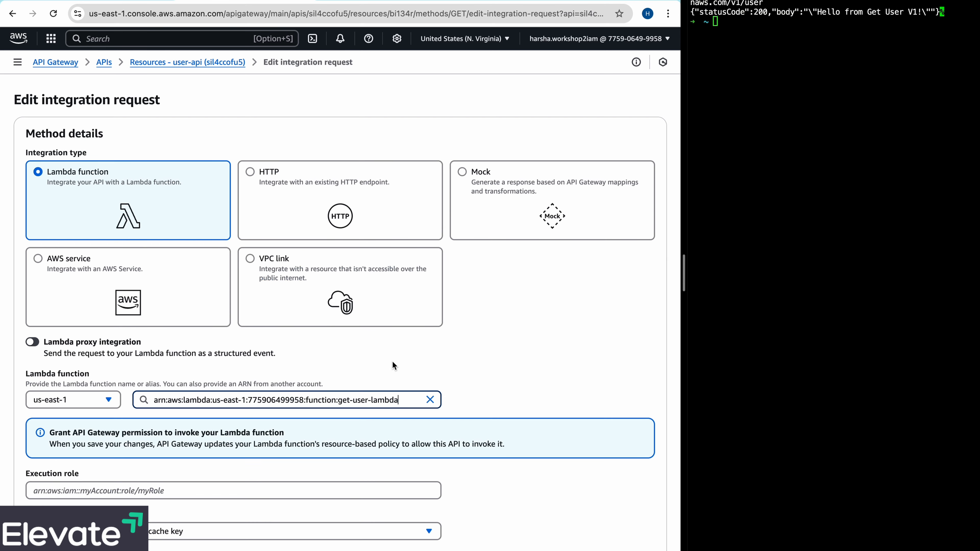
{"action": "scroll", "coordinate": [455, 386], "scroll_direction": "down", "scroll_amount": 3}
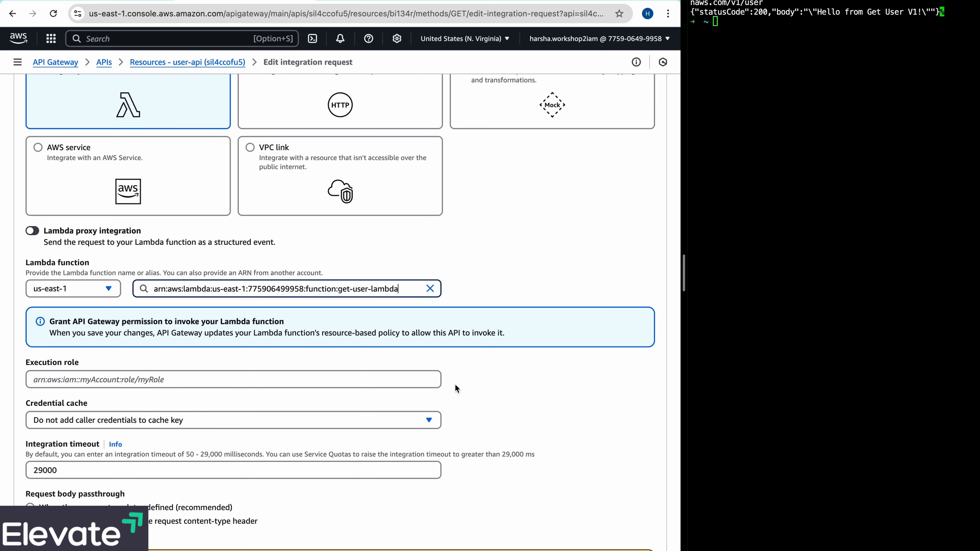
{"action": "scroll", "coordinate": [455, 385], "scroll_direction": "down", "scroll_amount": 3}
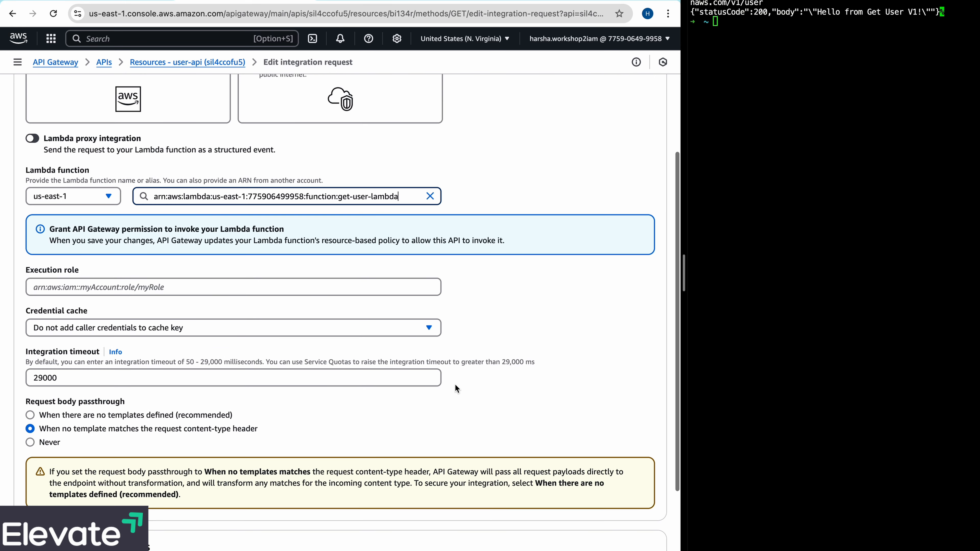
{"action": "scroll", "coordinate": [455, 385], "scroll_direction": "down", "scroll_amount": 5}
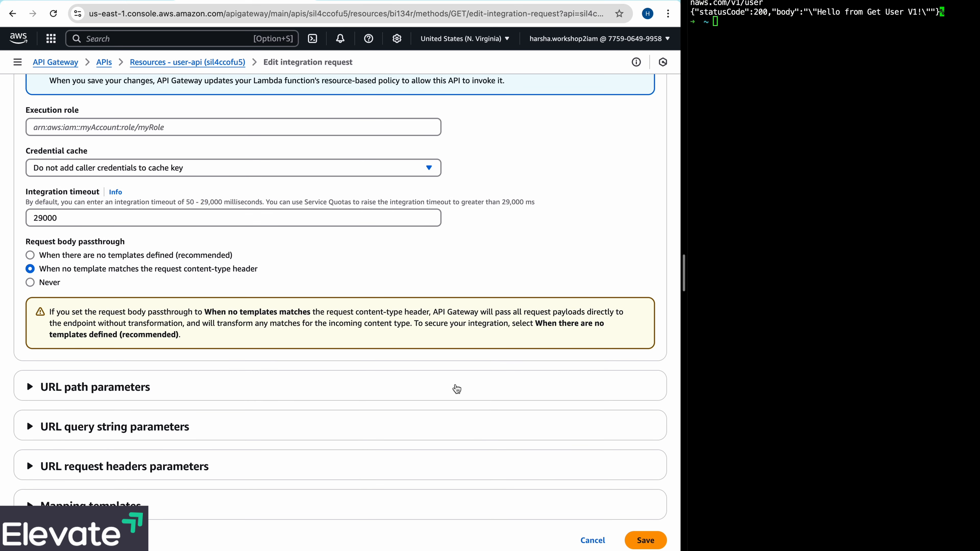
{"action": "scroll", "coordinate": [457, 389], "scroll_direction": "up", "scroll_amount": 2}
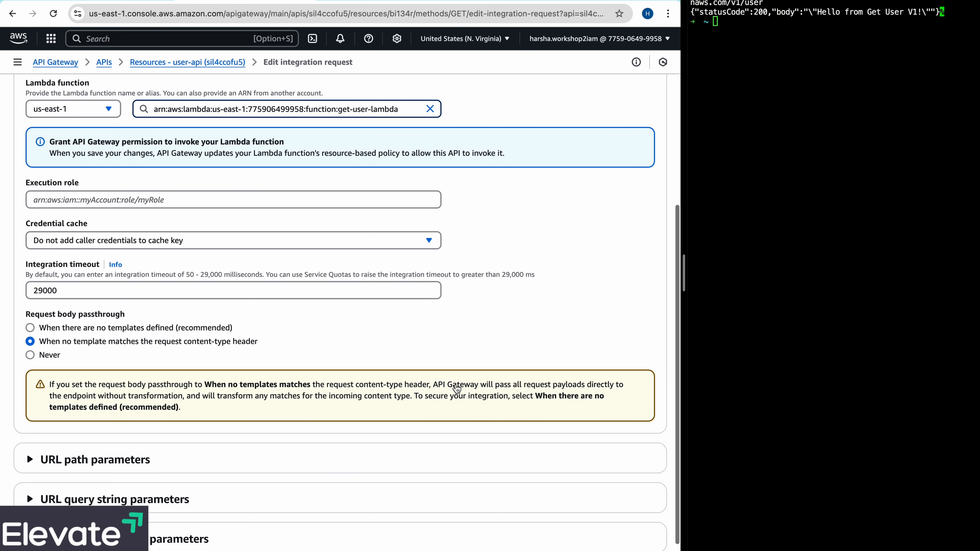
{"action": "scroll", "coordinate": [456, 389], "scroll_direction": "down", "scroll_amount": 2}
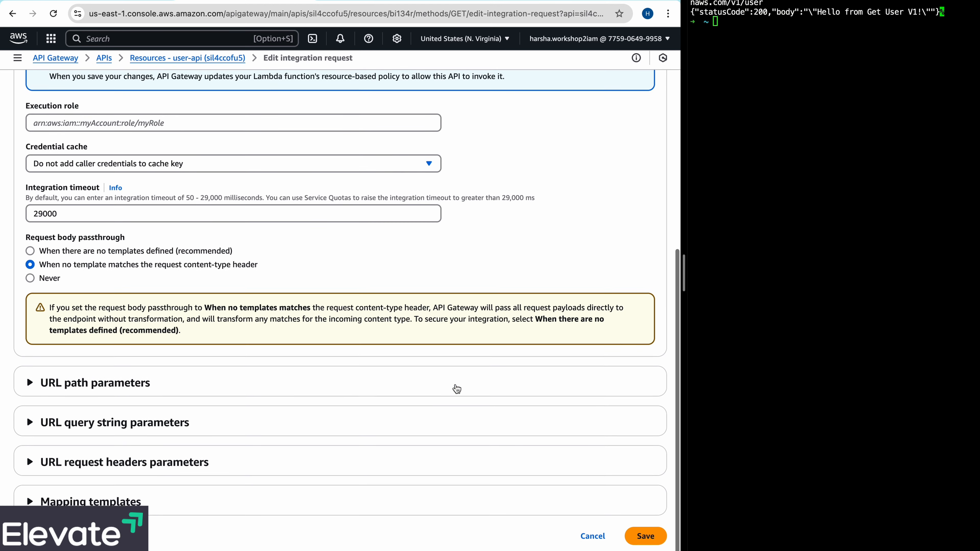
{"action": "left_click", "coordinate": [647, 539]}
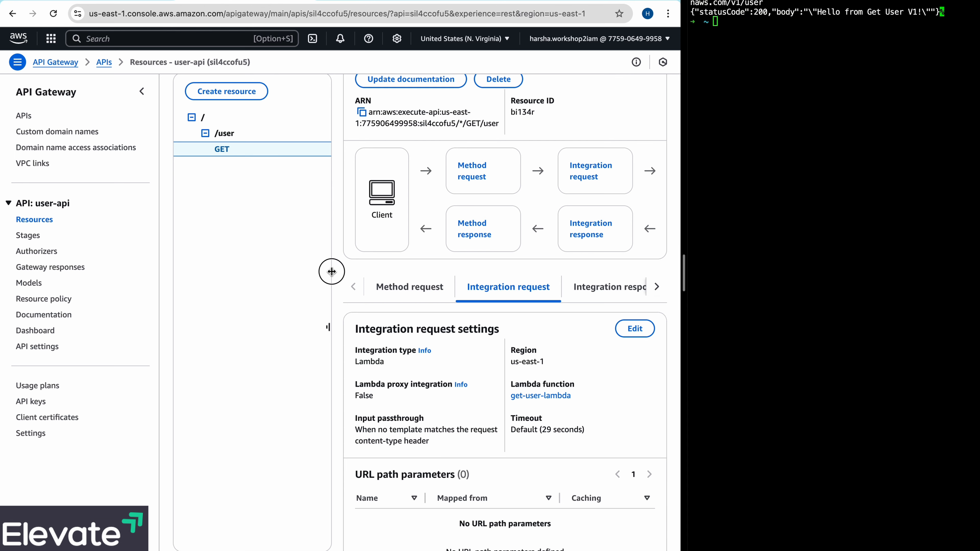
{"action": "left_click_drag", "start_coordinate": [332, 272], "coordinate": [310, 271]}
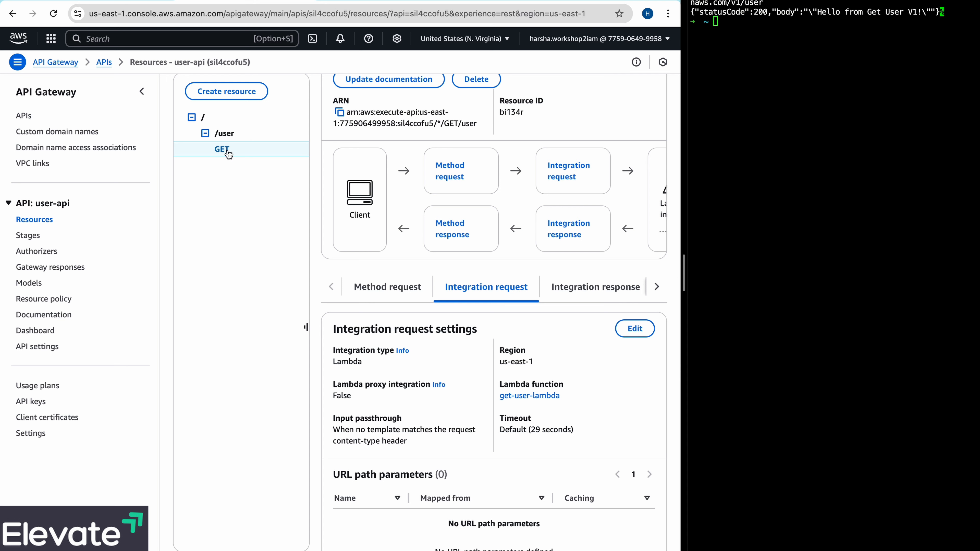
{"action": "scroll", "coordinate": [579, 226], "scroll_direction": "up", "scroll_amount": 3}
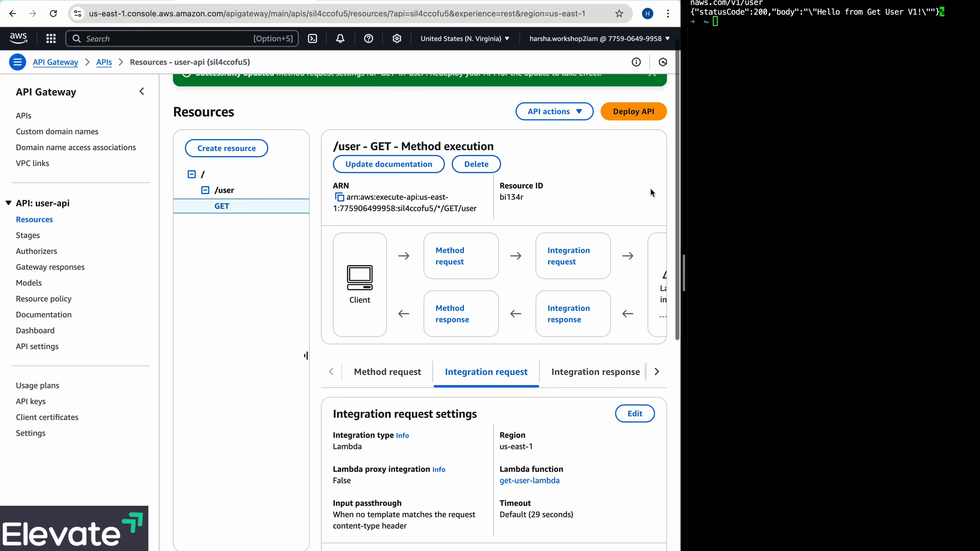
{"action": "scroll", "coordinate": [560, 352], "scroll_direction": "down", "scroll_amount": 10}
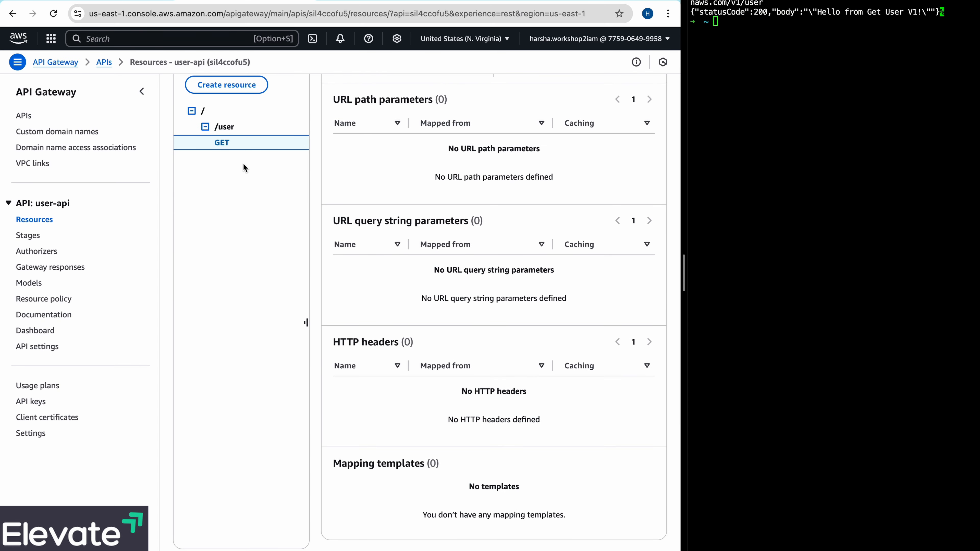
{"action": "left_click", "coordinate": [225, 128]}
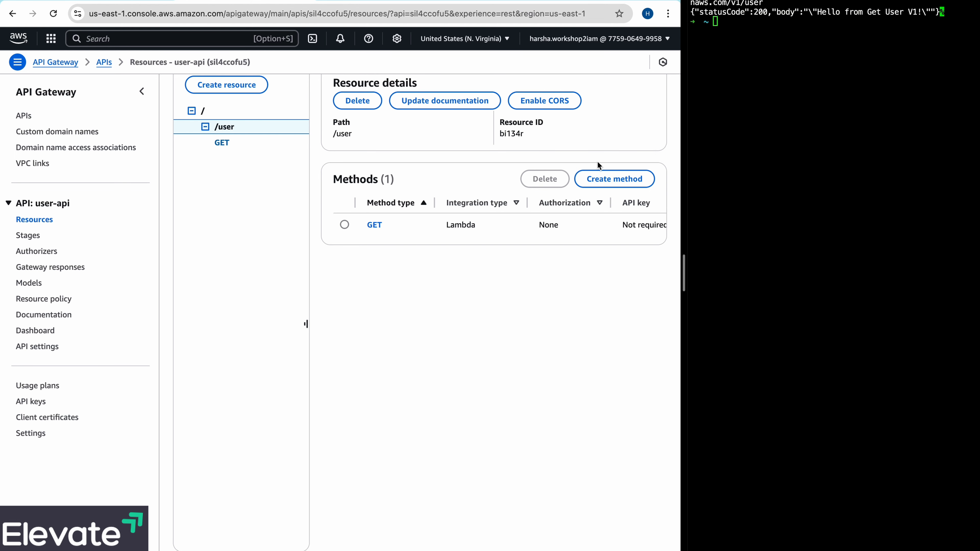
{"action": "left_click", "coordinate": [609, 178]}
{"action": "left_click", "coordinate": [197, 202]}
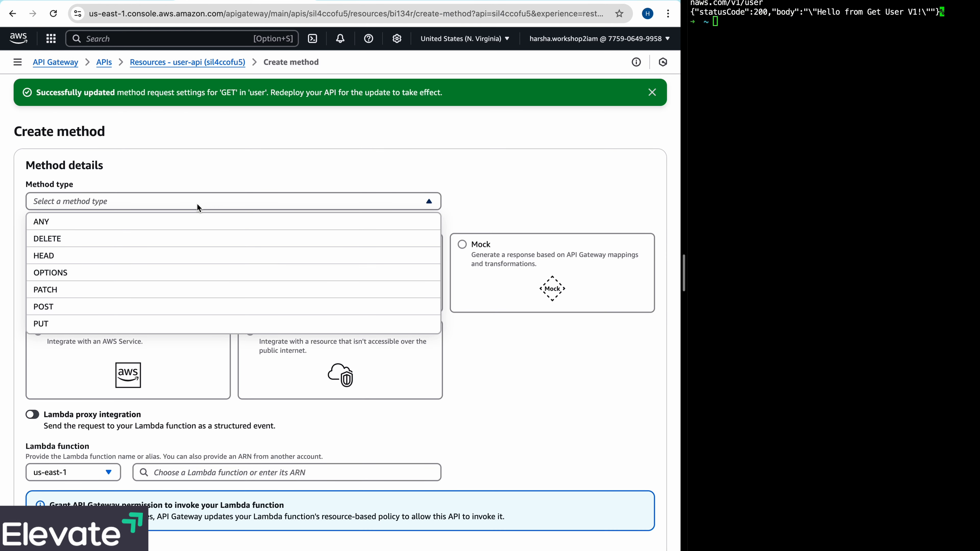
{"action": "left_click", "coordinate": [86, 307]}
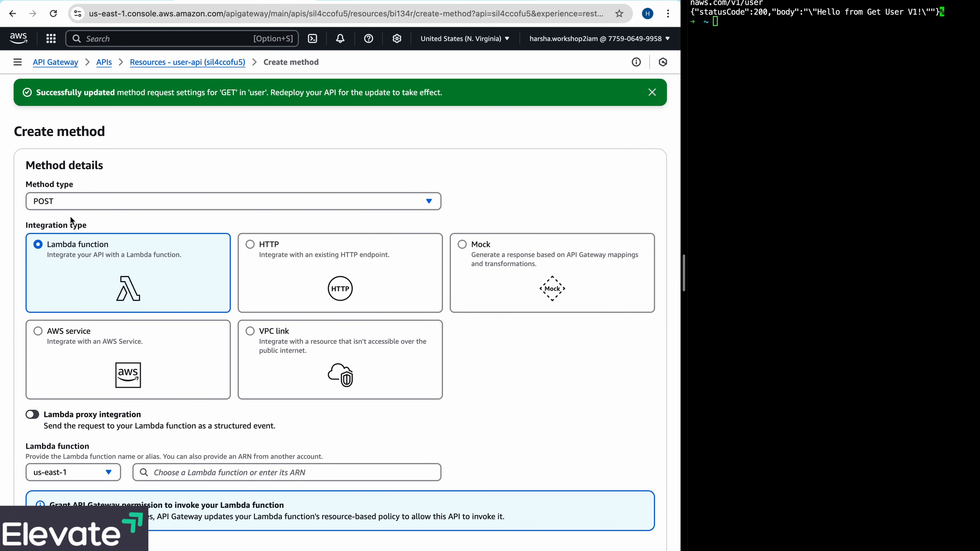
{"action": "scroll", "coordinate": [82, 281], "scroll_direction": "down", "scroll_amount": 1}
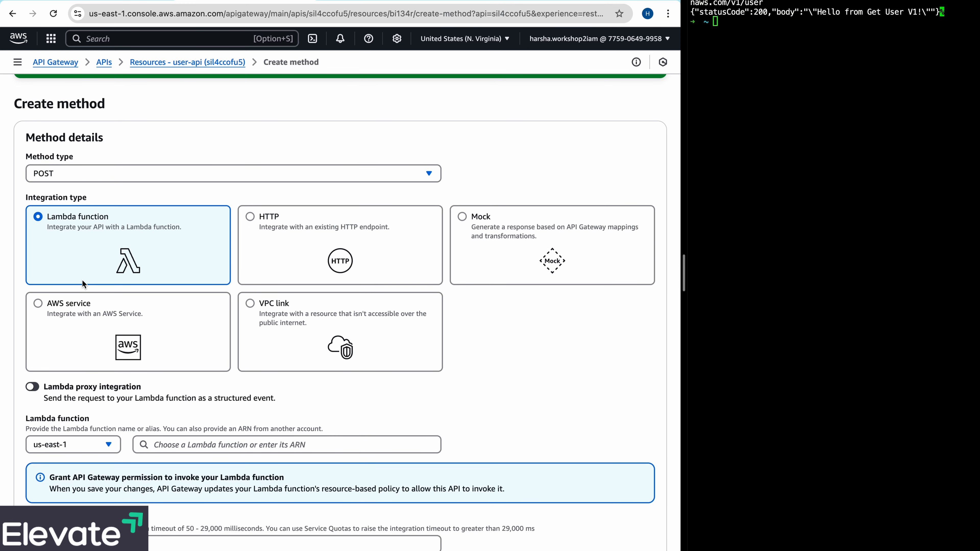
{"action": "scroll", "coordinate": [270, 335], "scroll_direction": "down", "scroll_amount": 1}
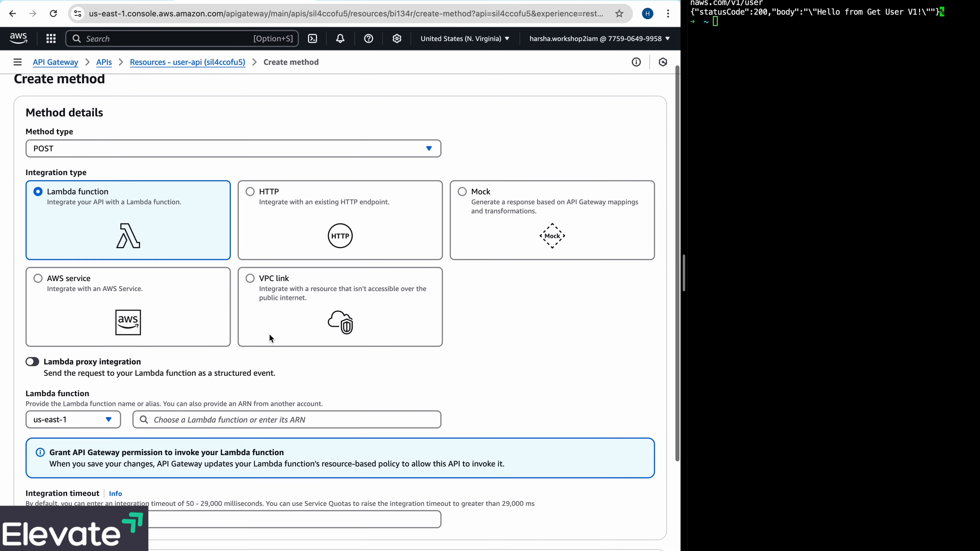
{"action": "scroll", "coordinate": [269, 334], "scroll_direction": "up", "scroll_amount": 2}
{"action": "scroll", "coordinate": [440, 401], "scroll_direction": "down", "scroll_amount": 6}
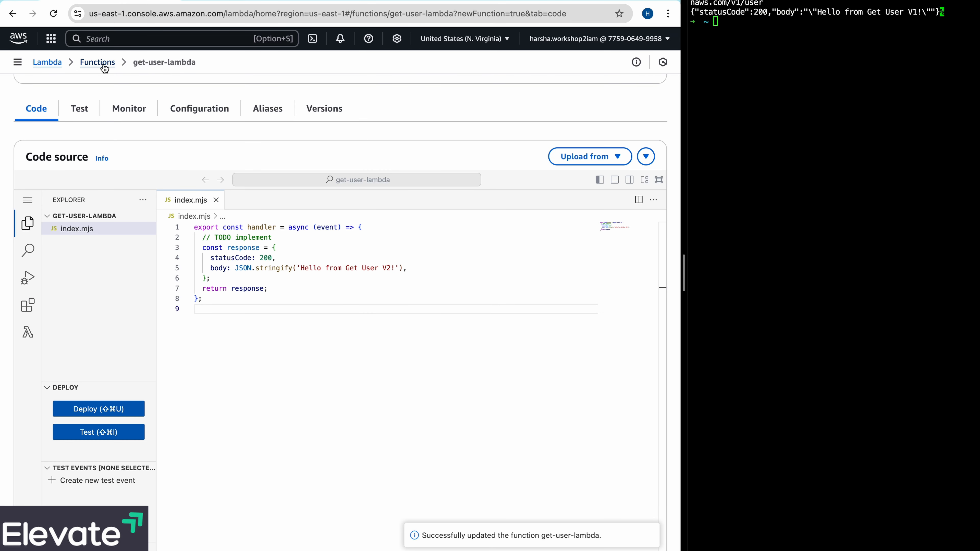
- Create a Lambda function from scratch named post-user-lambda from the Lambda functions list
{"action": "left_click", "coordinate": [97, 62]}
{"action": "left_click", "coordinate": [625, 90]}
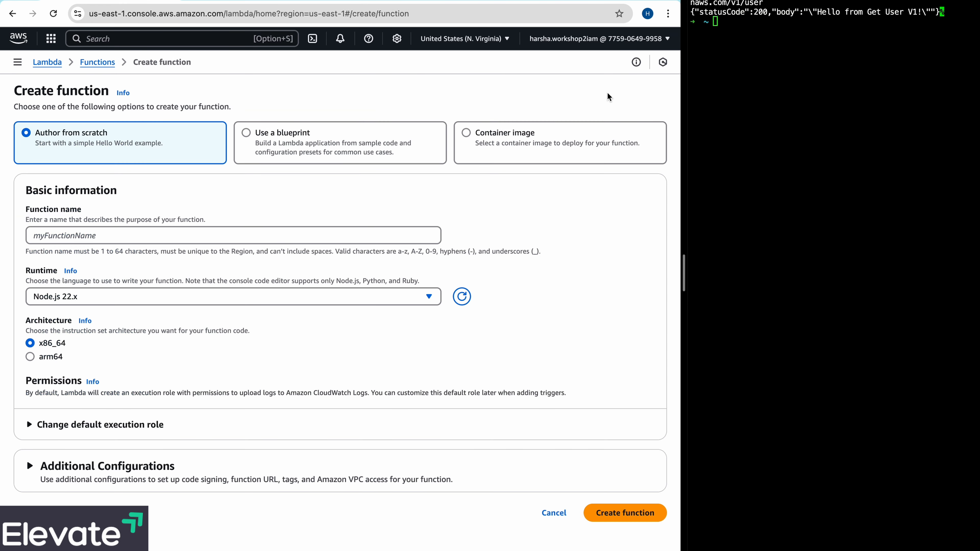
{"action": "left_click", "coordinate": [144, 239]}
{"action": "type", "text": "post"}
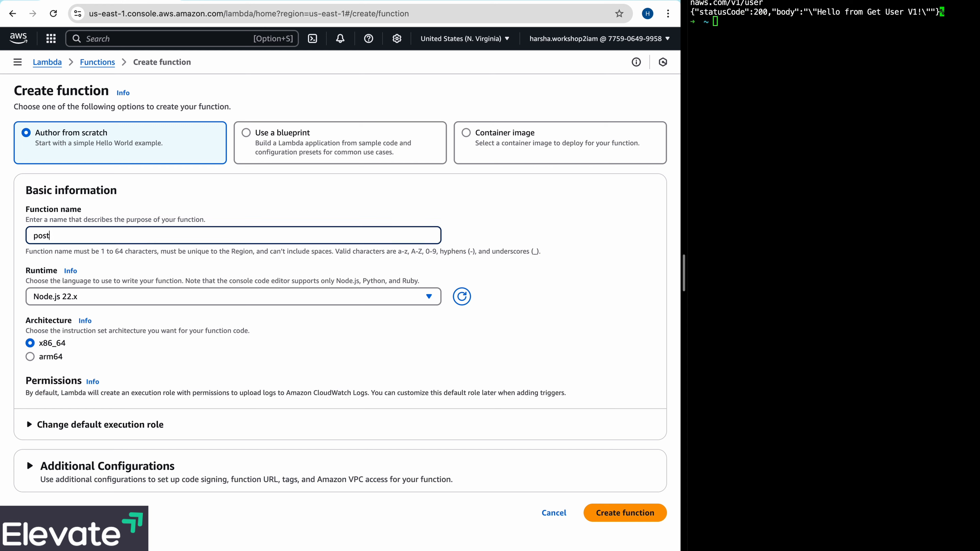
{"action": "type", "text": "-user-lambda"}
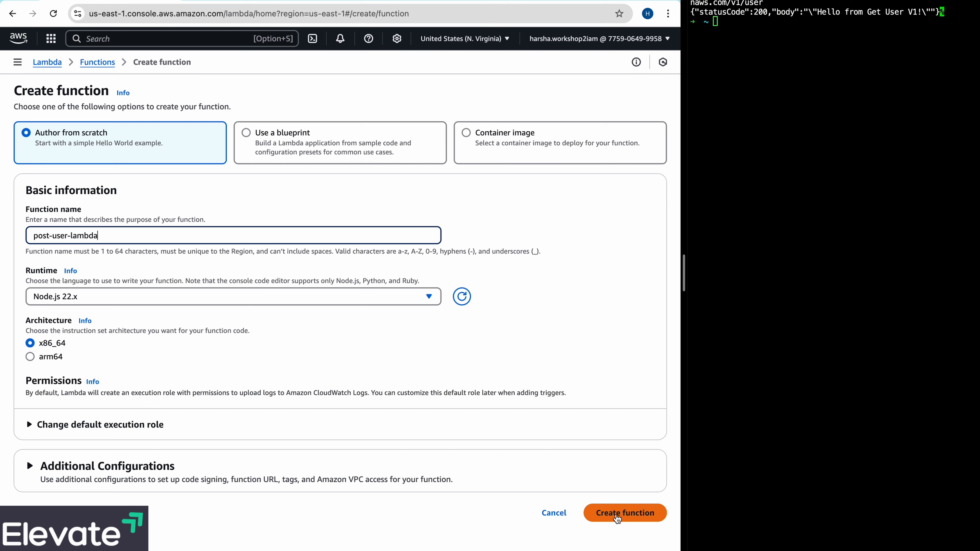
{"action": "left_click", "coordinate": [617, 518]}
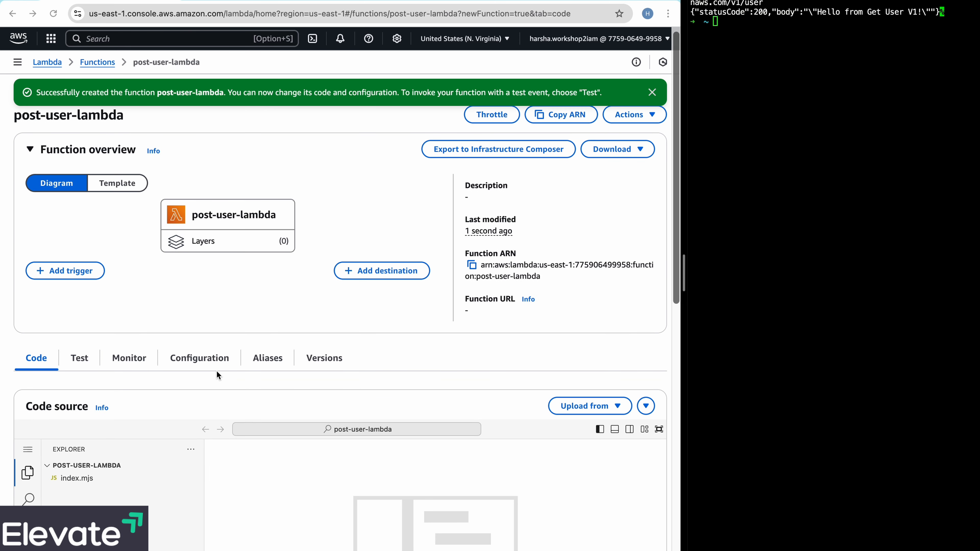
- Replace the default code in index.mjs of post-user-lambda with the copied handler that returns the username and email, and check its response message
{"action": "scroll", "coordinate": [216, 374], "scroll_direction": "down", "scroll_amount": 3}
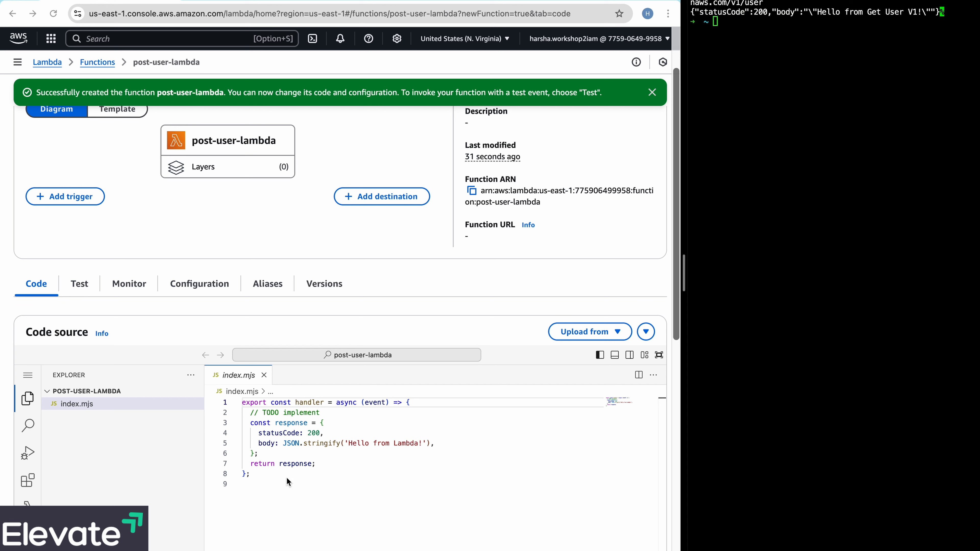
{"action": "left_click_drag", "start_coordinate": [266, 477], "coordinate": [238, 403]}
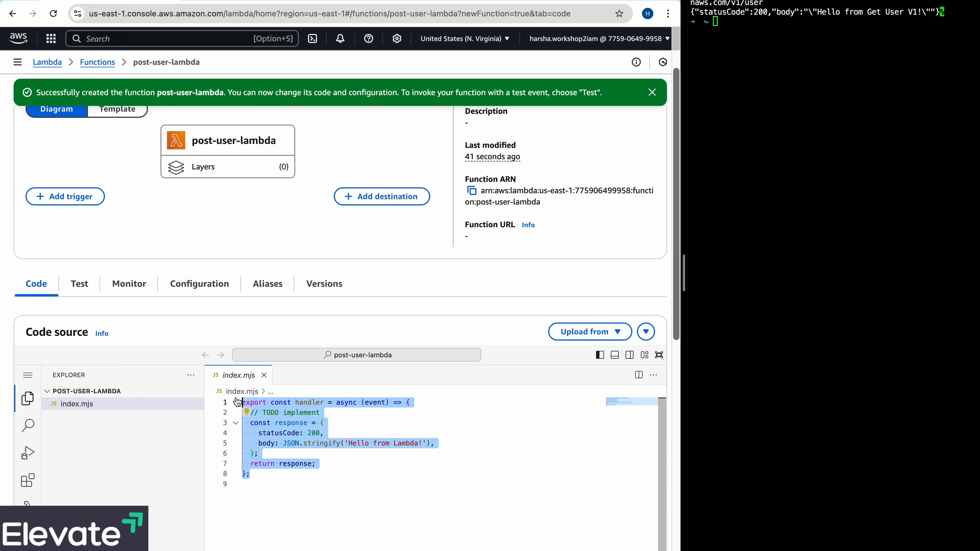
{"action": "key", "text": "super+v"}
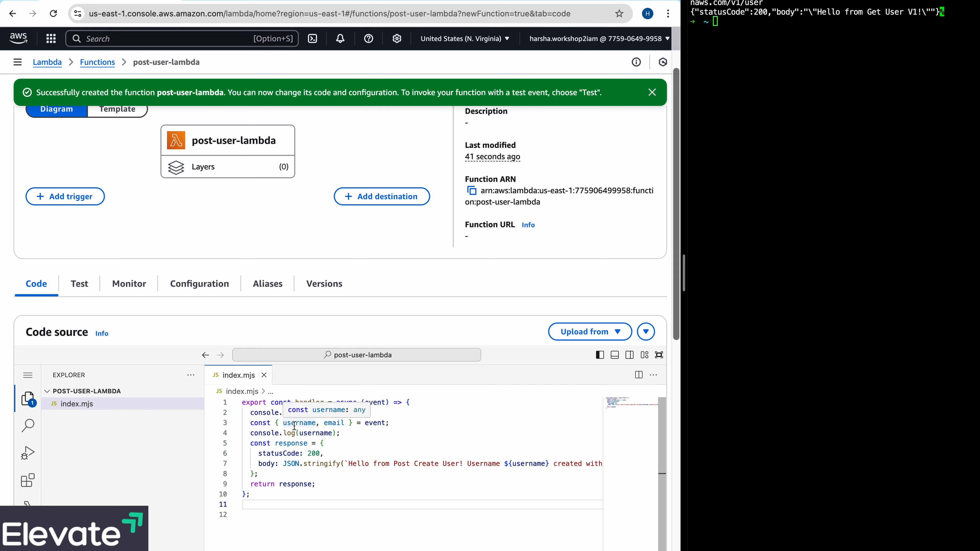
{"action": "left_click", "coordinate": [384, 445]}
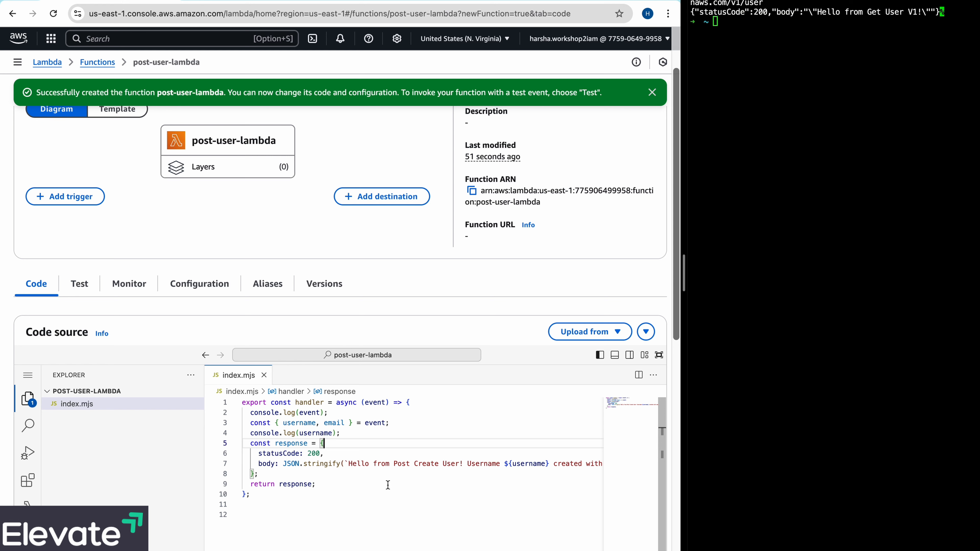
{"action": "scroll", "coordinate": [434, 468], "scroll_direction": "right", "scroll_amount": 4}
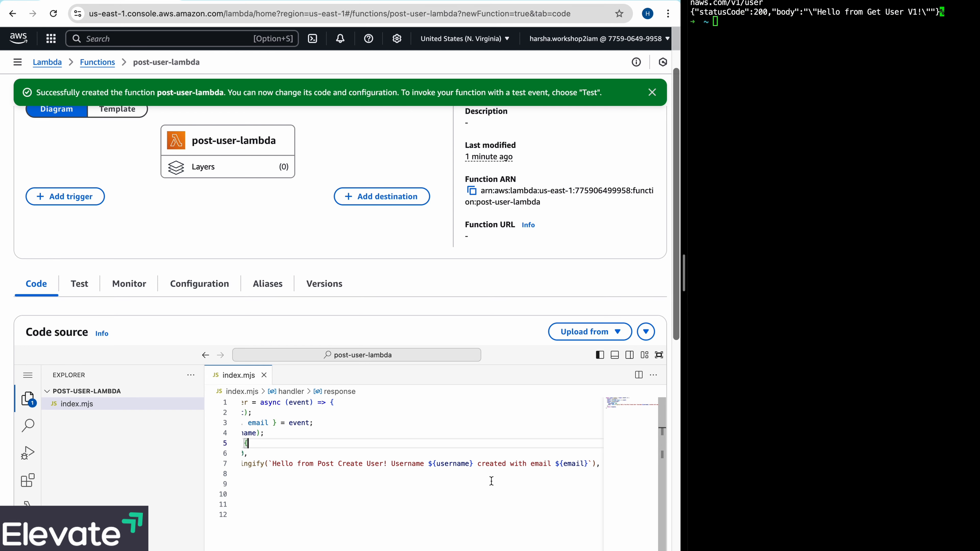
{"action": "scroll", "coordinate": [474, 475], "scroll_direction": "left", "scroll_amount": 1}
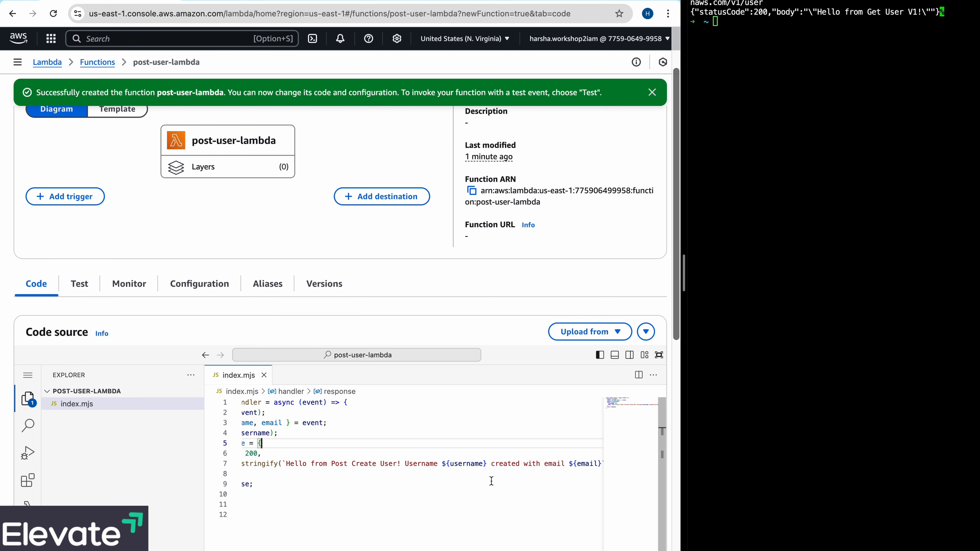
{"action": "scroll", "coordinate": [491, 481], "scroll_direction": "left", "scroll_amount": 2}
- Deploy the code changes of post-user-lambda and dismiss the update notification
{"action": "scroll", "coordinate": [491, 481], "scroll_direction": "up", "scroll_amount": 1}
{"action": "scroll", "coordinate": [492, 481], "scroll_direction": "up", "scroll_amount": 1}
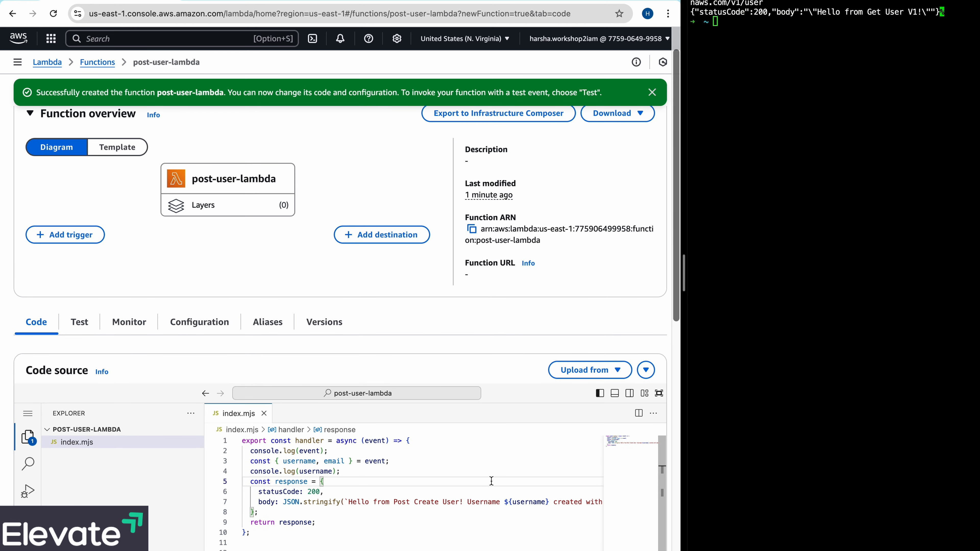
{"action": "scroll", "coordinate": [491, 480], "scroll_direction": "down", "scroll_amount": 3}
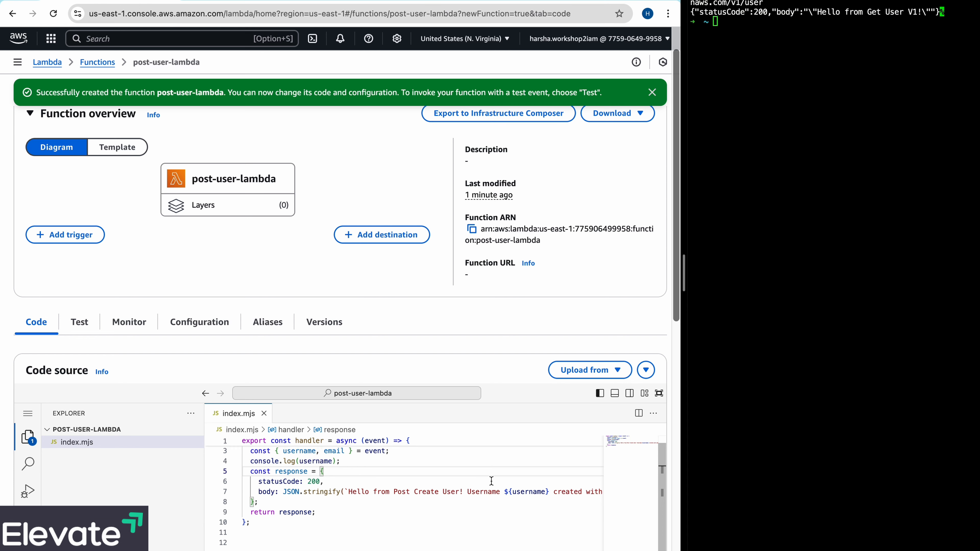
{"action": "scroll", "coordinate": [491, 481], "scroll_direction": "down", "scroll_amount": 5}
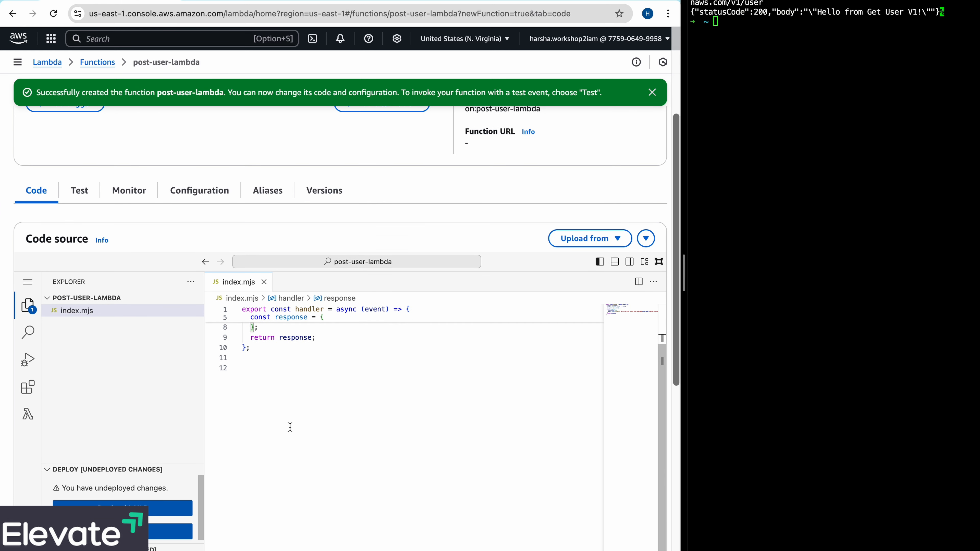
{"action": "left_click", "coordinate": [157, 510]}
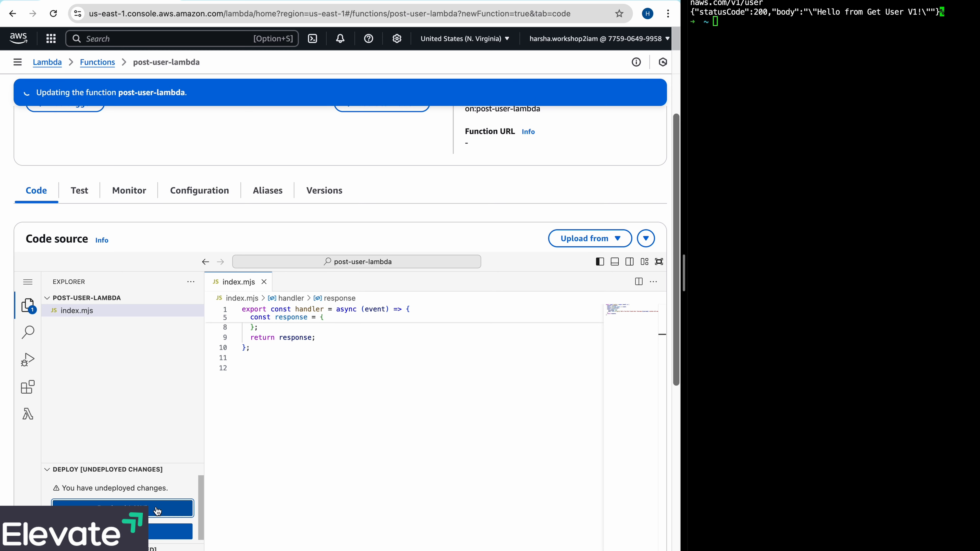
{"action": "left_click", "coordinate": [650, 94]}
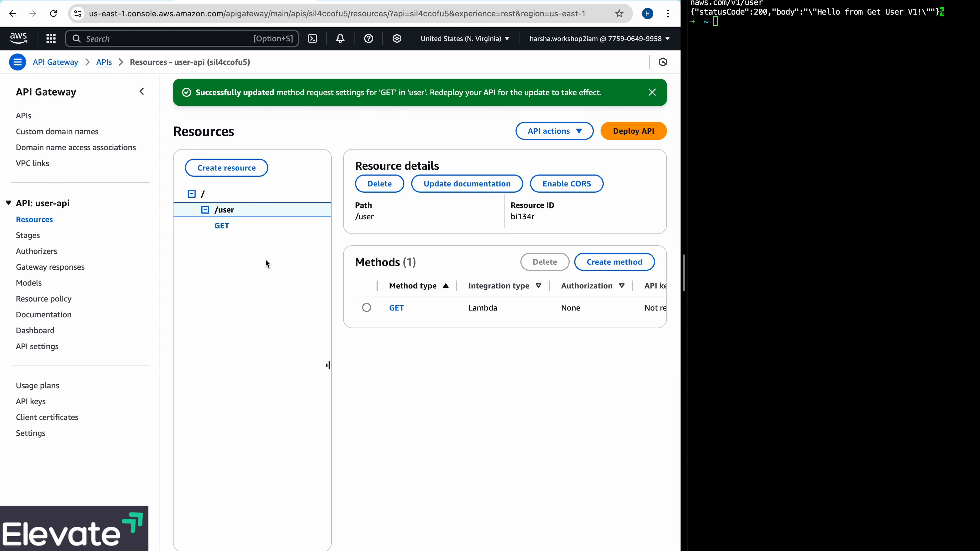
- In API Gateway, create a POST method on /user integrated with the Lambda function post-user-lambda and dismiss the notification
{"action": "left_click", "coordinate": [599, 266]}
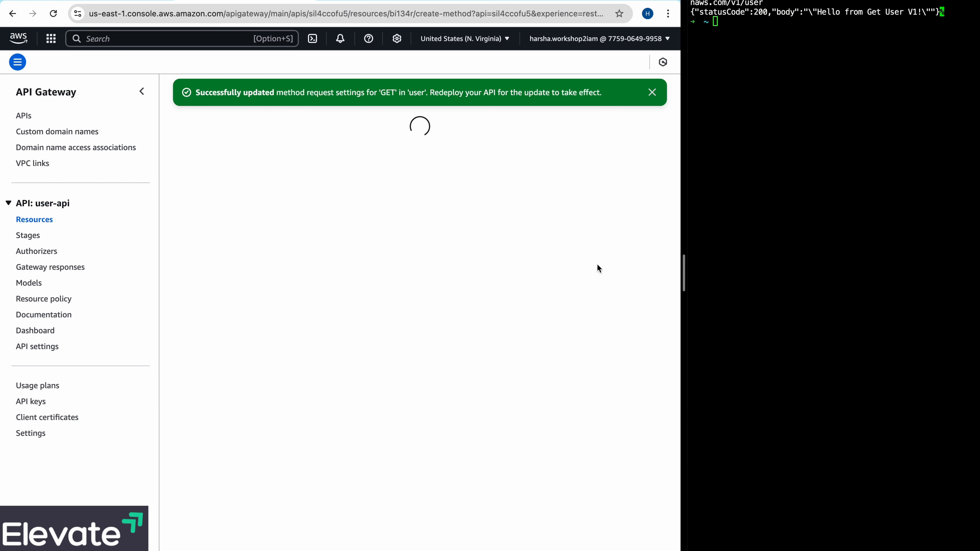
{"action": "left_click", "coordinate": [334, 197]}
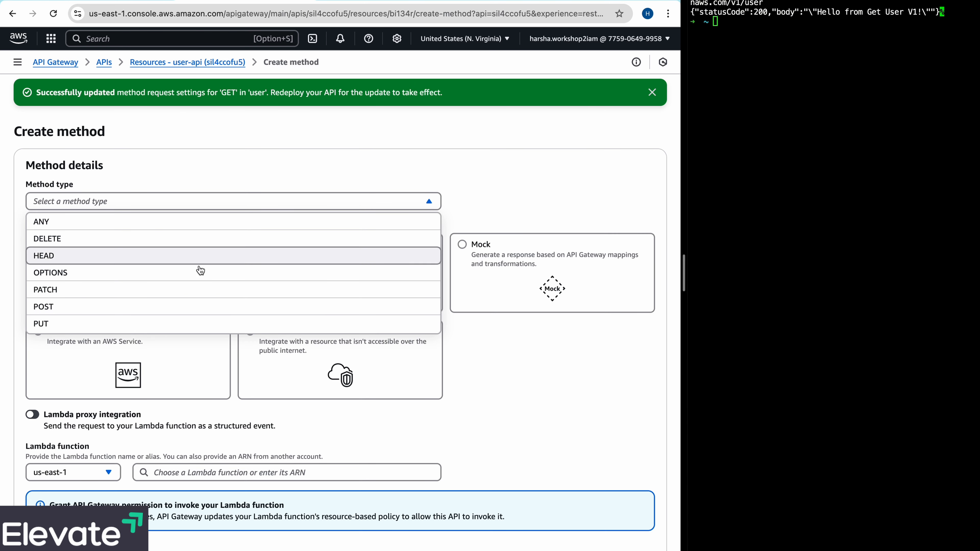
{"action": "left_click", "coordinate": [173, 306]}
{"action": "scroll", "coordinate": [172, 308], "scroll_direction": "down", "scroll_amount": 3}
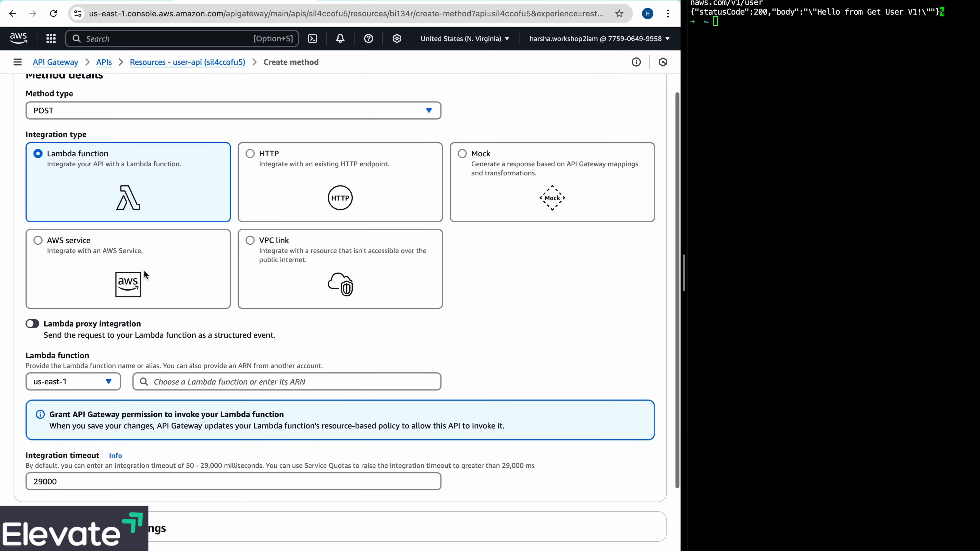
{"action": "left_click", "coordinate": [196, 382]}
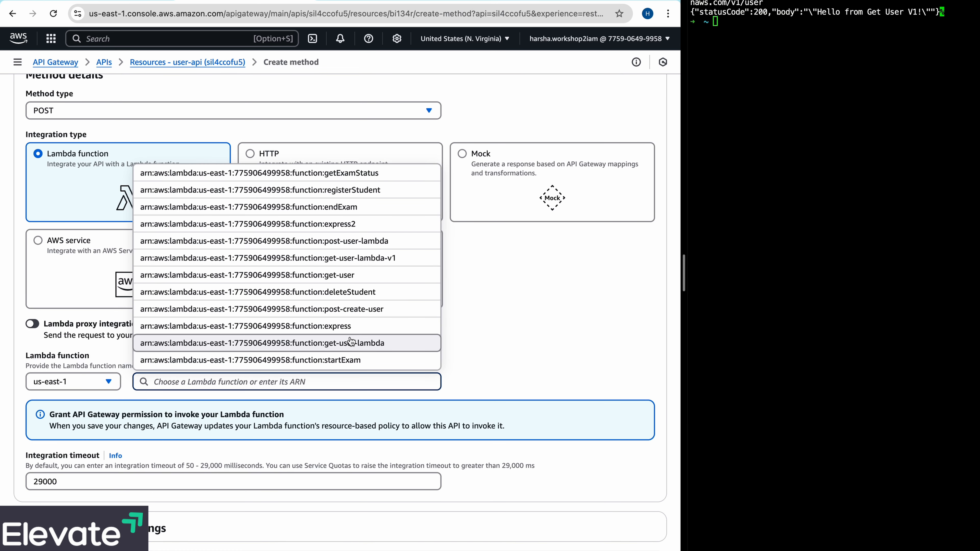
{"action": "scroll", "coordinate": [355, 332], "scroll_direction": "down", "scroll_amount": 1}
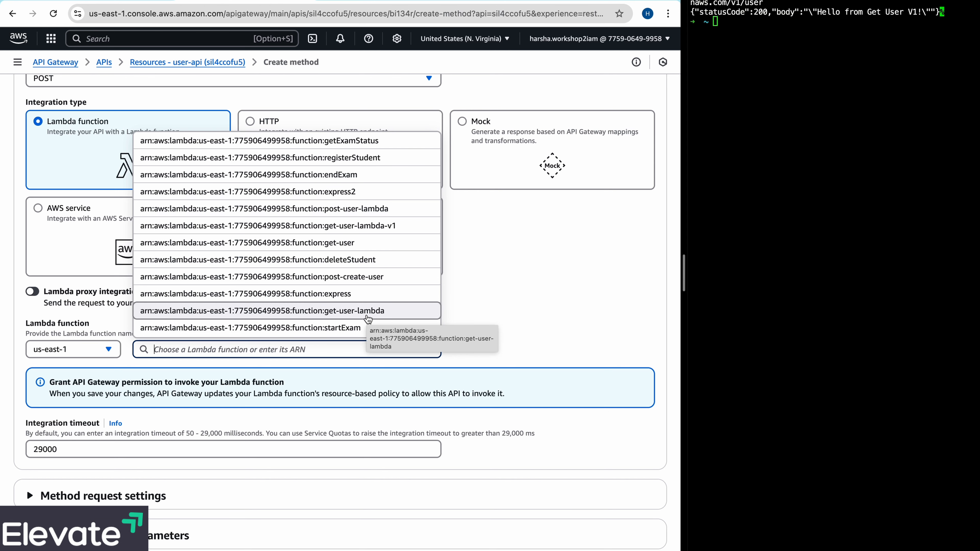
{"action": "left_click", "coordinate": [394, 209]}
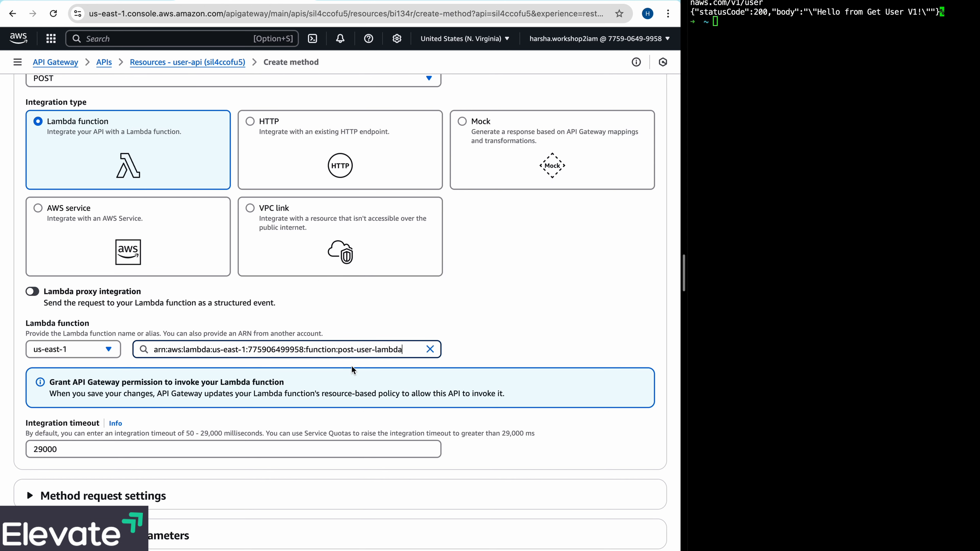
{"action": "scroll", "coordinate": [351, 366], "scroll_direction": "down", "scroll_amount": 3}
{"action": "left_click", "coordinate": [620, 540]}
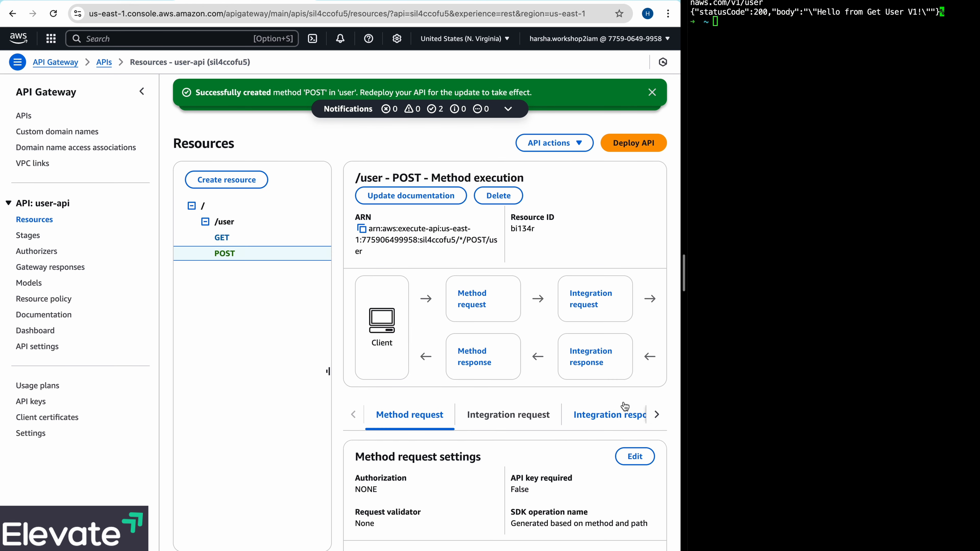
{"action": "left_click", "coordinate": [652, 92]}
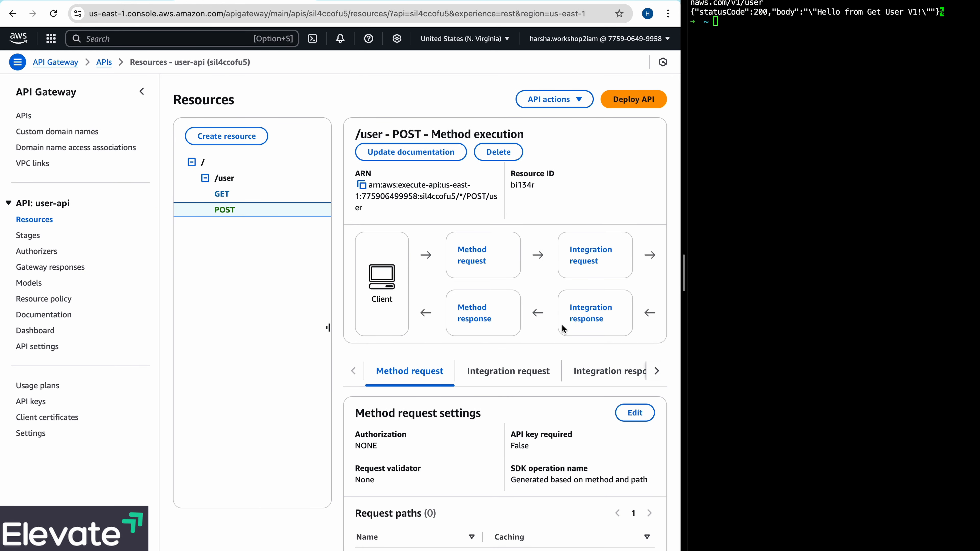
- Review the GET and POST methods of /user and open the /user resource details
{"action": "left_click", "coordinate": [223, 195]}
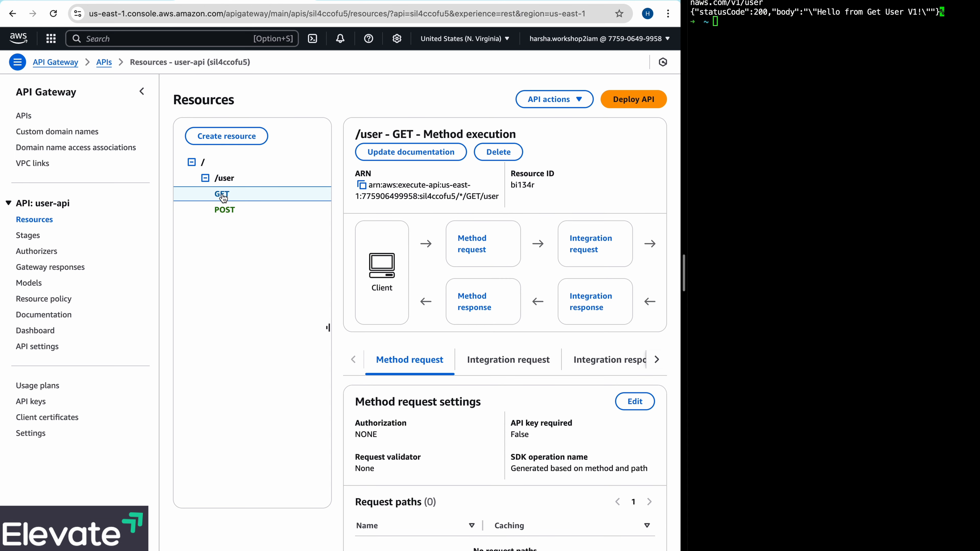
{"action": "left_click", "coordinate": [221, 212]}
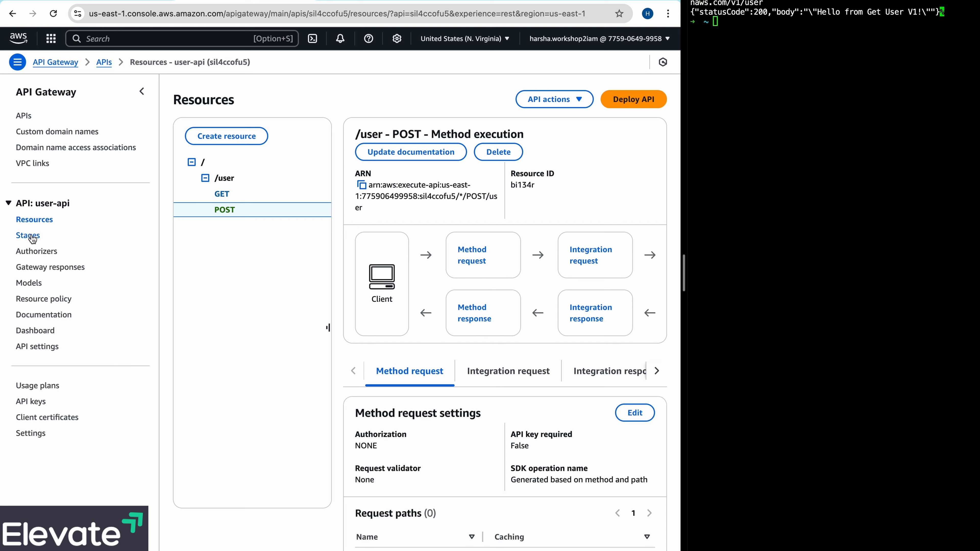
{"action": "left_click", "coordinate": [221, 182]}
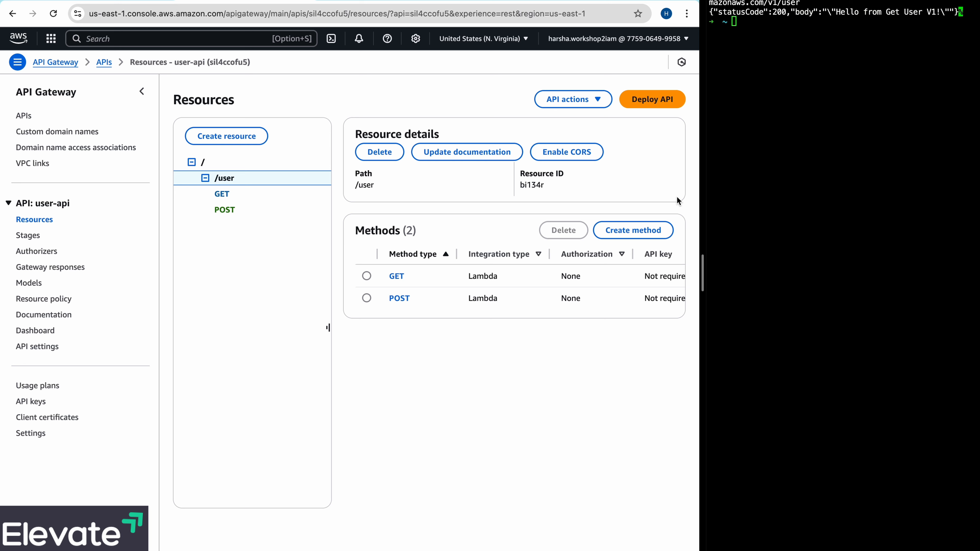
{"action": "left_click", "coordinate": [366, 298]}
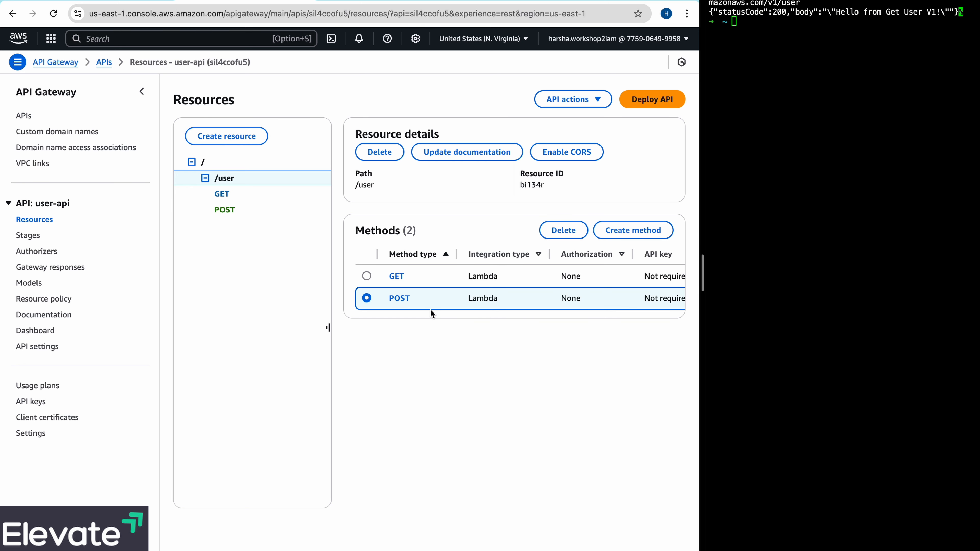
{"action": "left_click", "coordinate": [331, 286]}
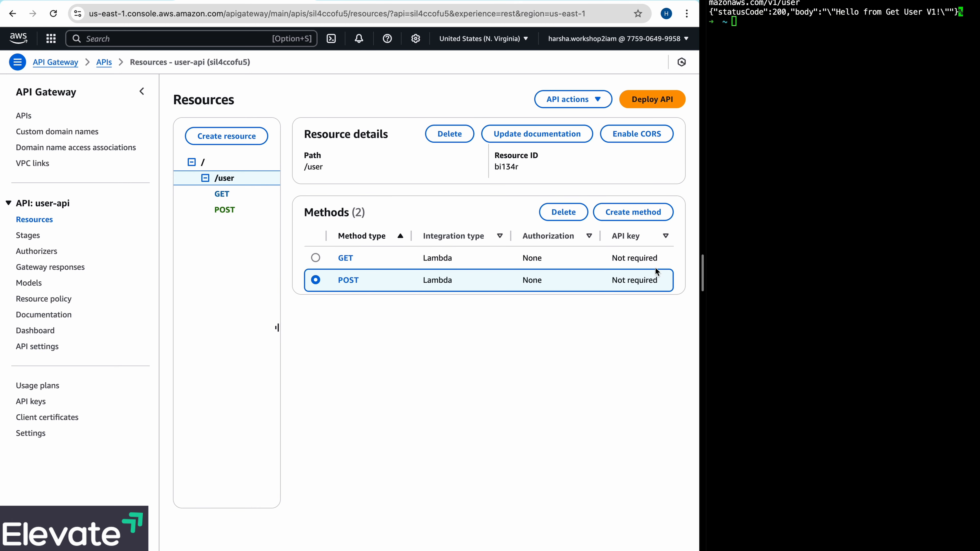
{"action": "left_click", "coordinate": [599, 100]}
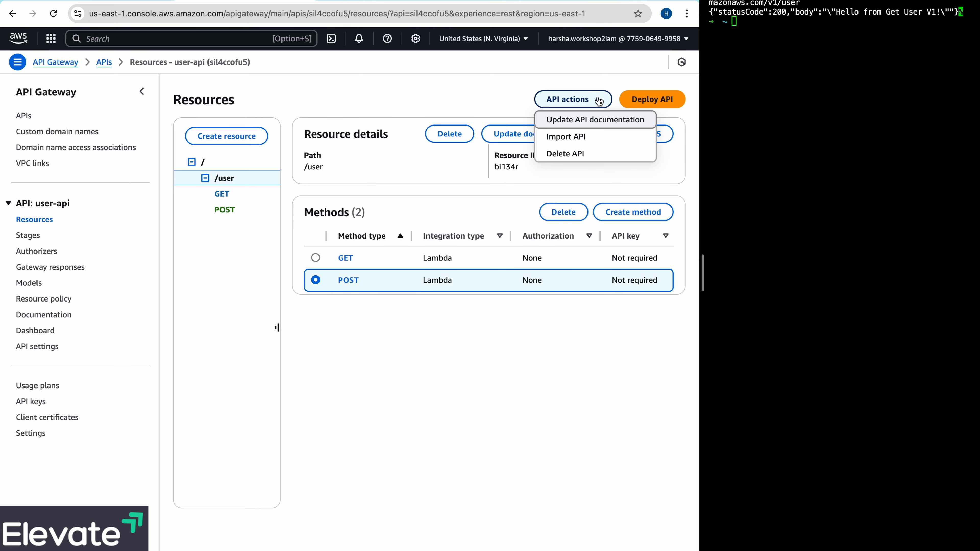
{"action": "left_click", "coordinate": [599, 101]}
- Edit the method request settings of the /user POST method to require an API key and save them
{"action": "left_click", "coordinate": [348, 280]}
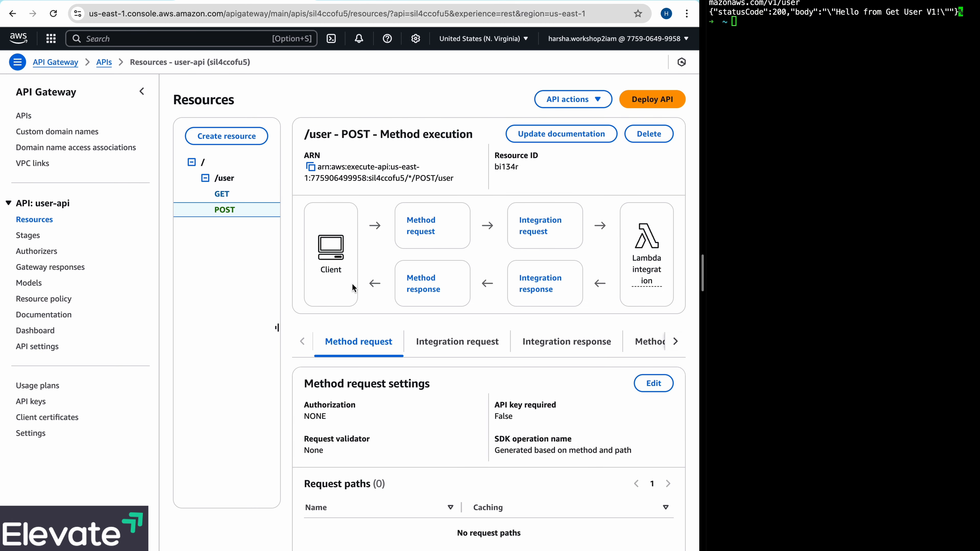
{"action": "left_click", "coordinate": [654, 384]}
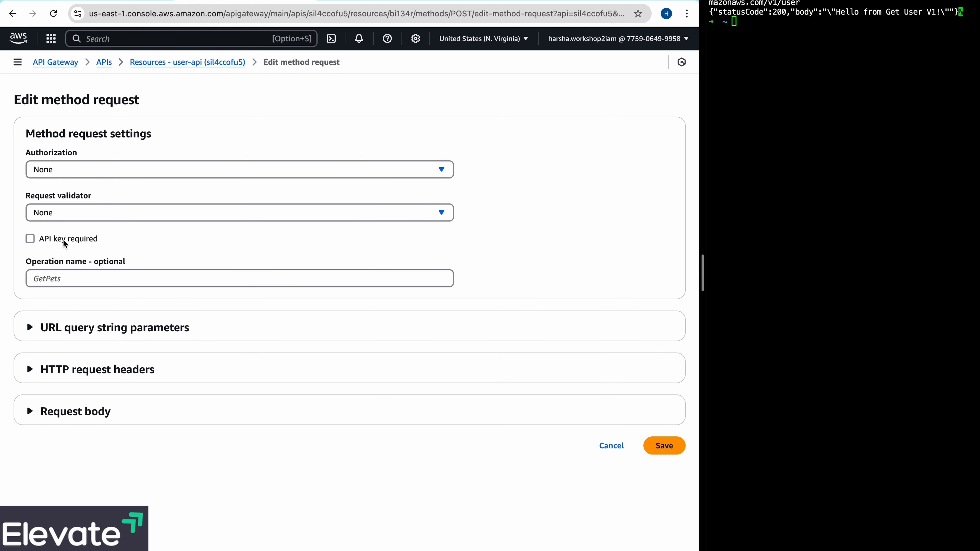
{"action": "left_click", "coordinate": [64, 242]}
{"action": "left_click", "coordinate": [667, 449]}
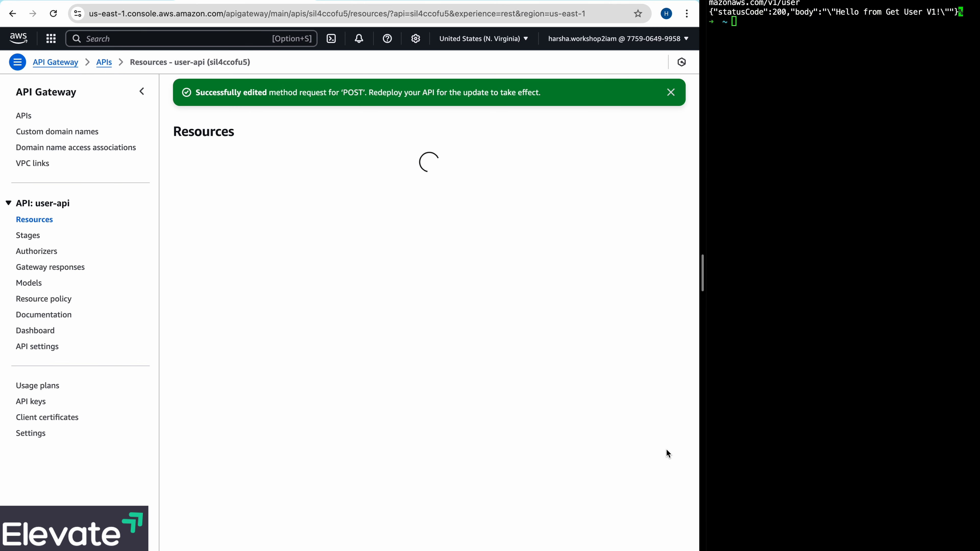
{"action": "key", "text": "super+Tab"}
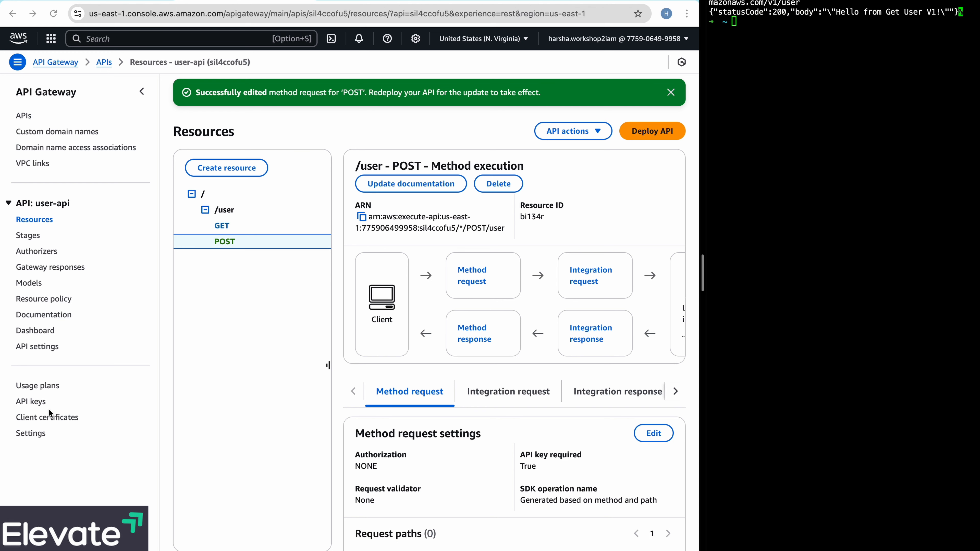
- Create an auto-generated API key named user-api-key
{"action": "left_click", "coordinate": [30, 402]}
{"action": "left_click", "coordinate": [31, 402]}
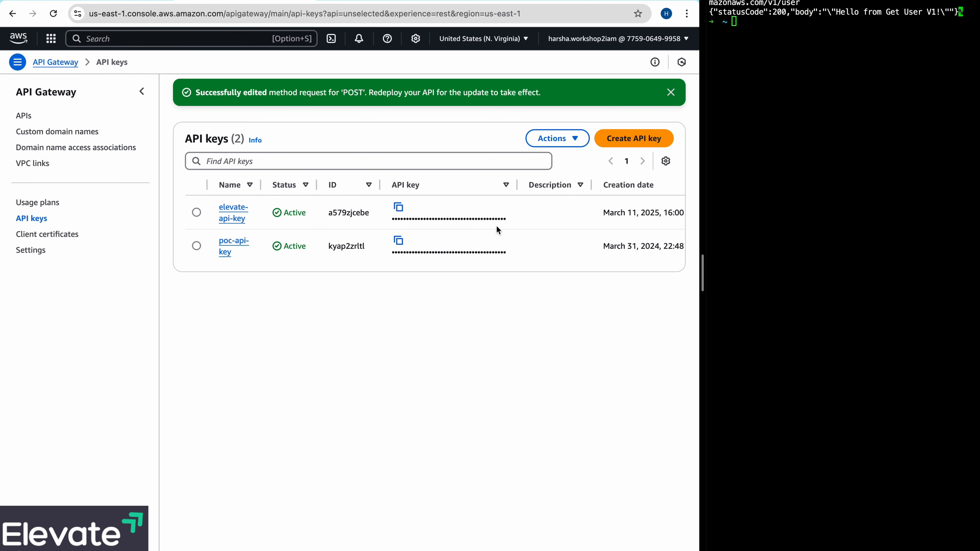
{"action": "left_click", "coordinate": [640, 141]}
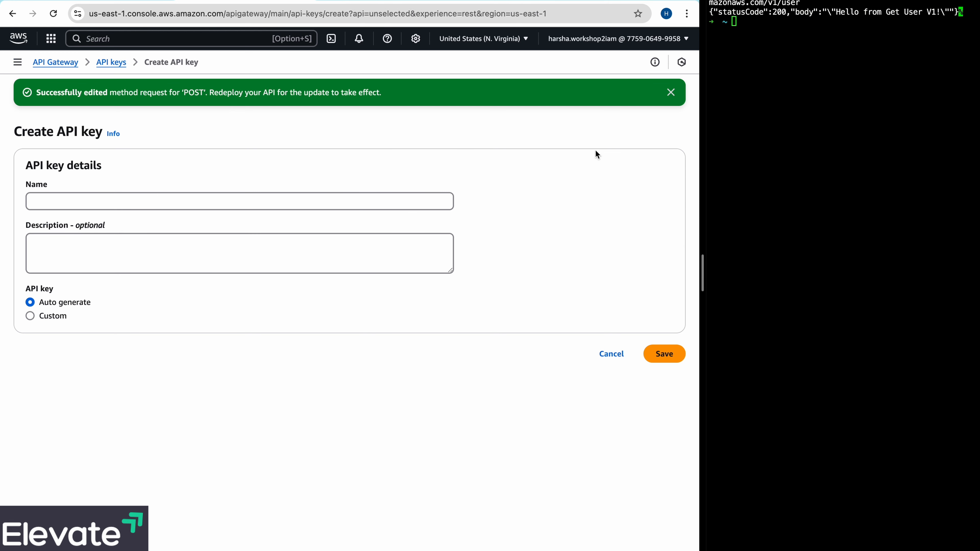
{"action": "left_click", "coordinate": [379, 201]}
{"action": "type", "text": "user"}
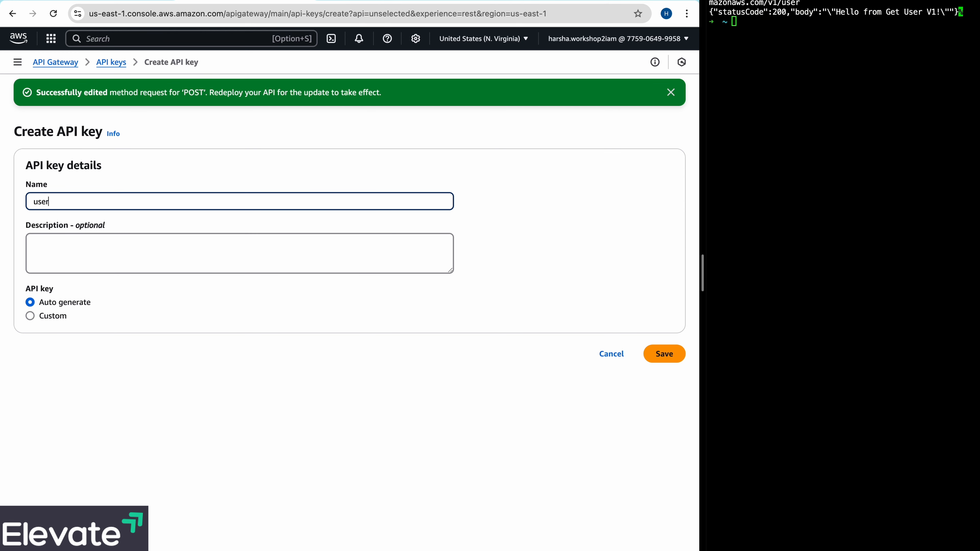
{"action": "type", "text": "-api-key"}
{"action": "left_click", "coordinate": [665, 354]}
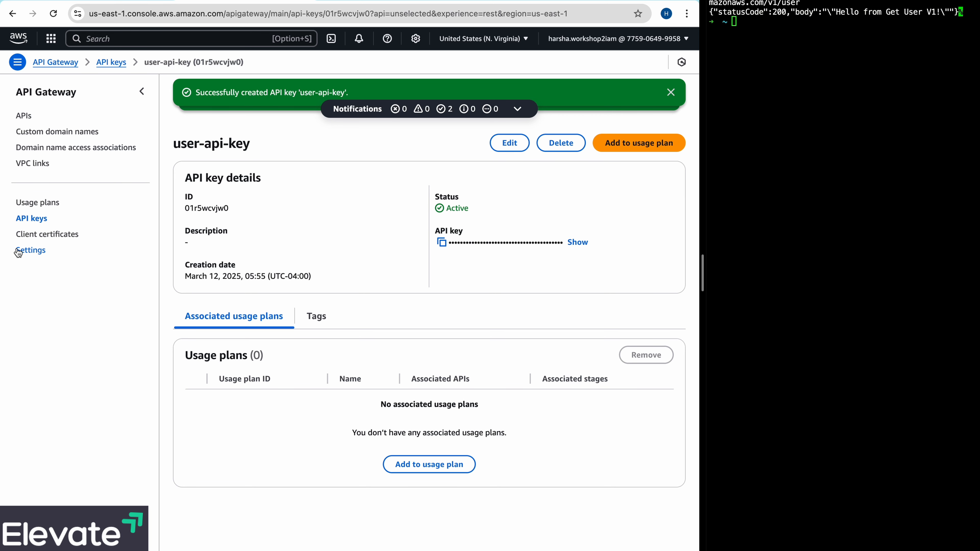
- Create a usage plan named user-api-usage-plan with throttling and quota turned off
{"action": "left_click", "coordinate": [38, 203]}
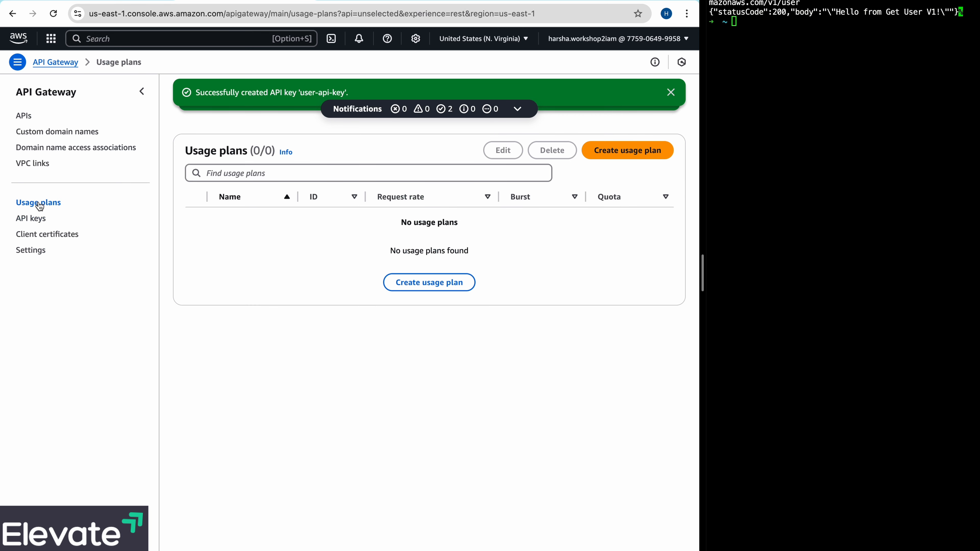
{"action": "left_click", "coordinate": [631, 151]}
{"action": "left_click", "coordinate": [211, 225]}
{"action": "type", "text": "u"}
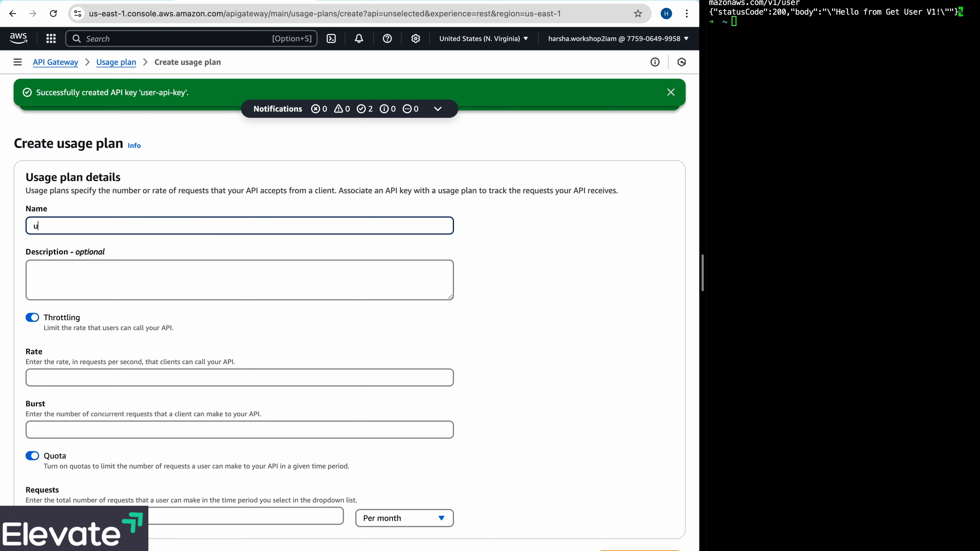
{"action": "type", "text": "ser-api-usage-plan"}
{"action": "left_click", "coordinate": [617, 548]}
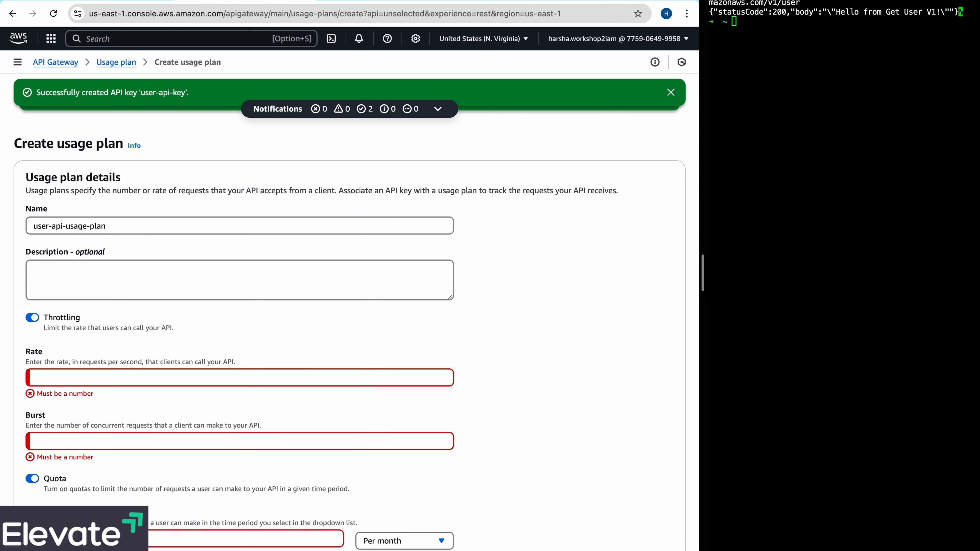
{"action": "left_click", "coordinate": [32, 318]}
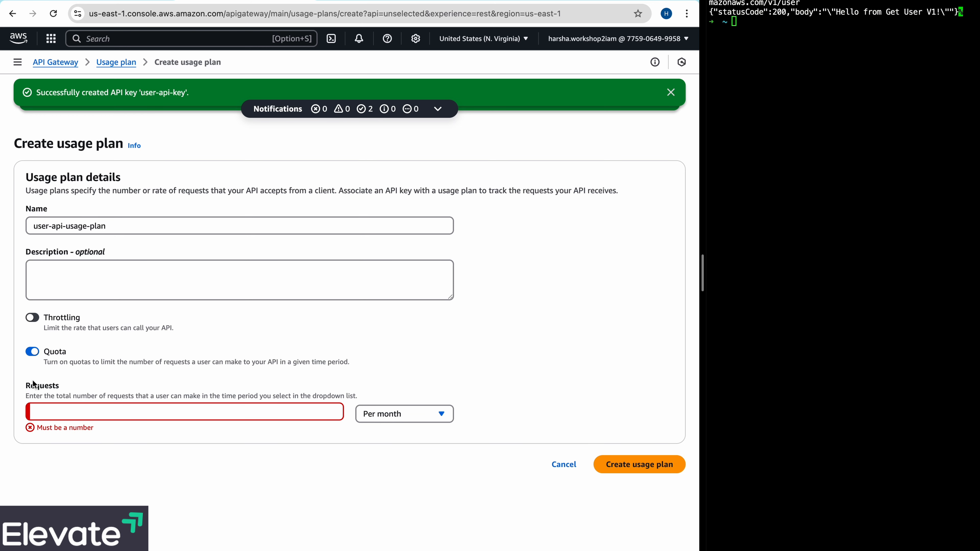
{"action": "left_click", "coordinate": [32, 352]}
{"action": "left_click", "coordinate": [642, 403]}
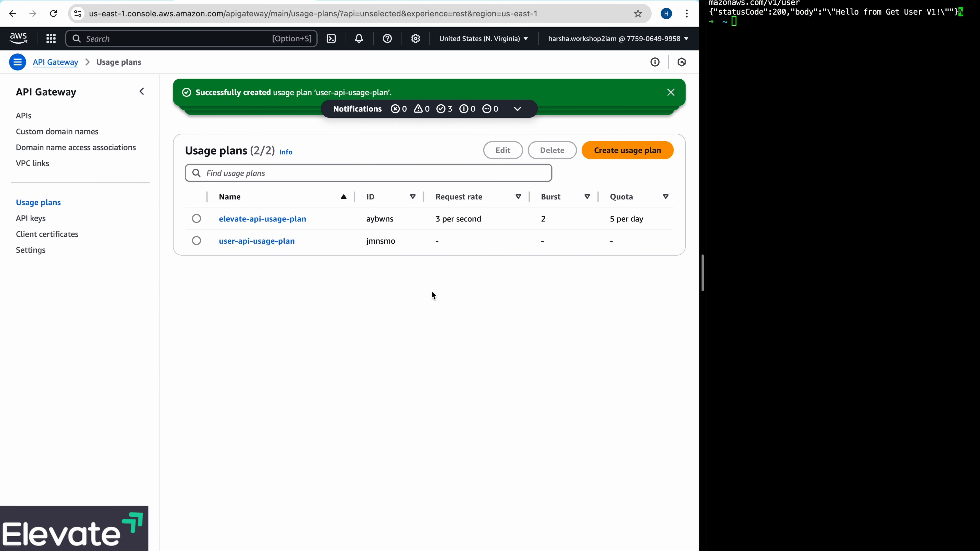
- Add the existing API key user-api-key to user-api-usage-plan and dismiss the notifications
{"action": "left_click", "coordinate": [247, 241]}
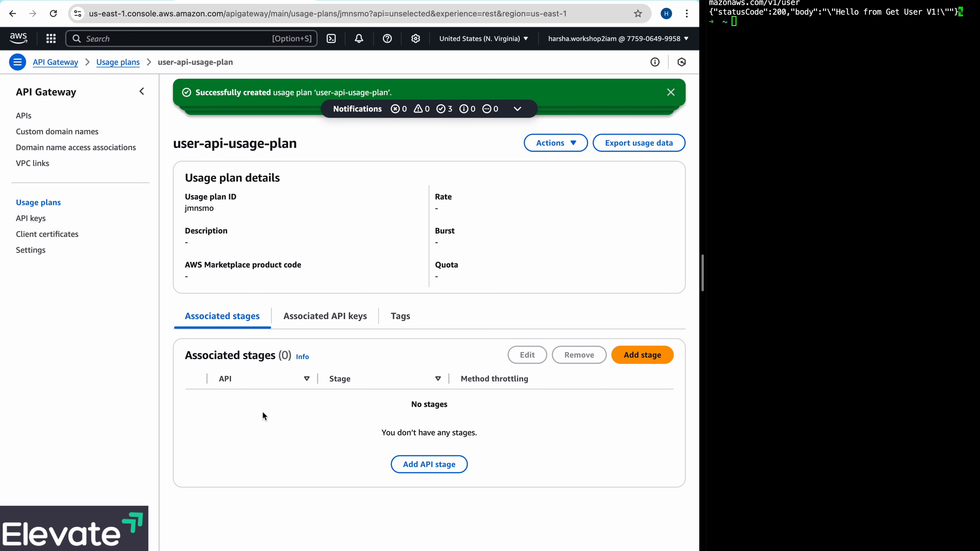
{"action": "left_click", "coordinate": [303, 325]}
{"action": "left_click", "coordinate": [657, 359]}
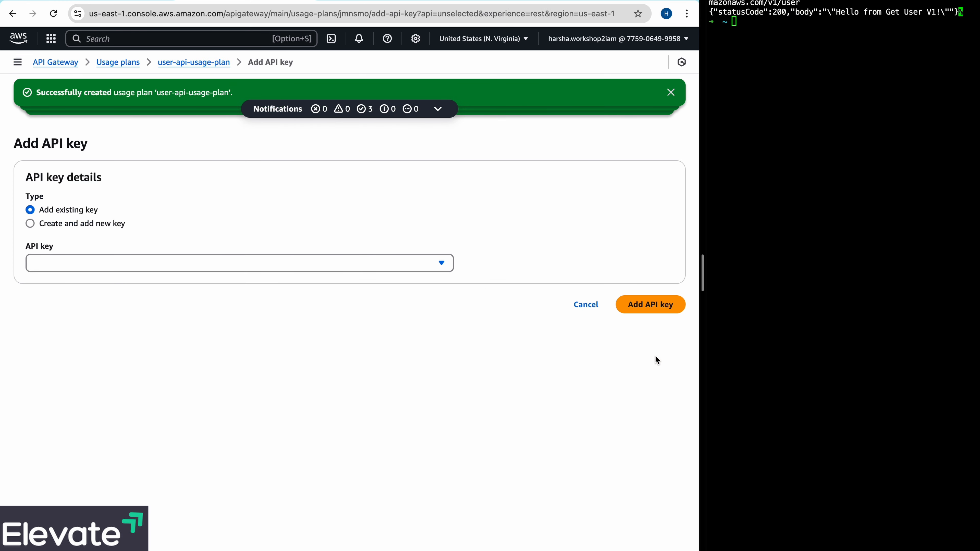
{"action": "left_click", "coordinate": [158, 263]}
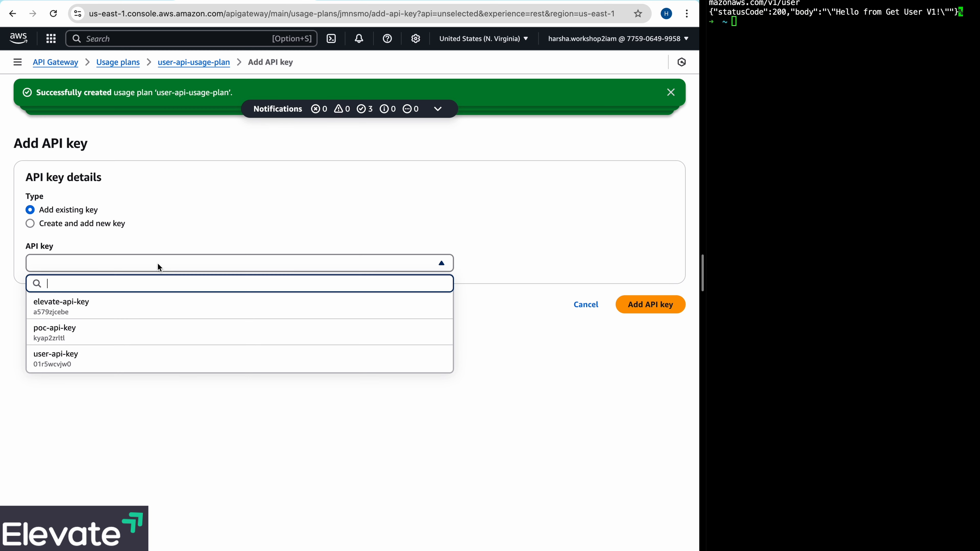
{"action": "left_click", "coordinate": [87, 353]}
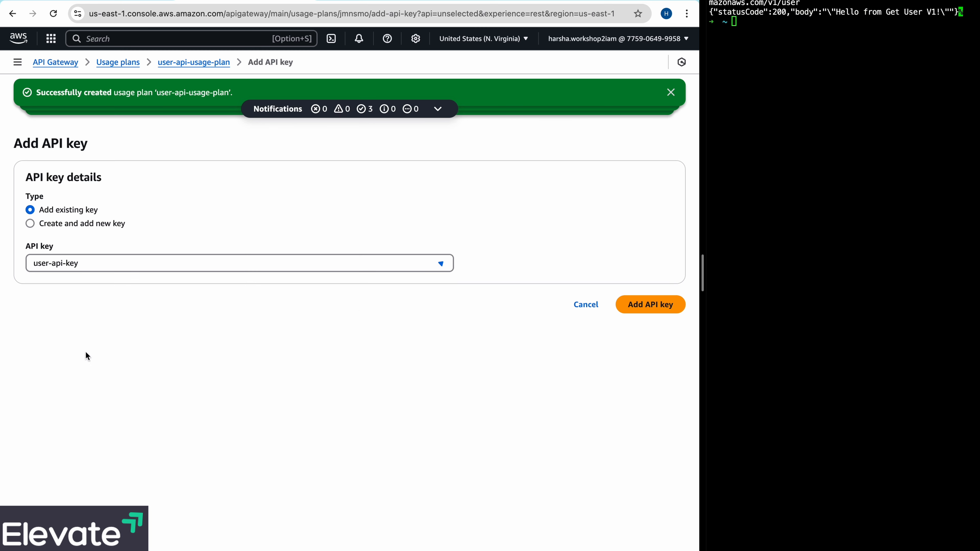
{"action": "left_click", "coordinate": [662, 305]}
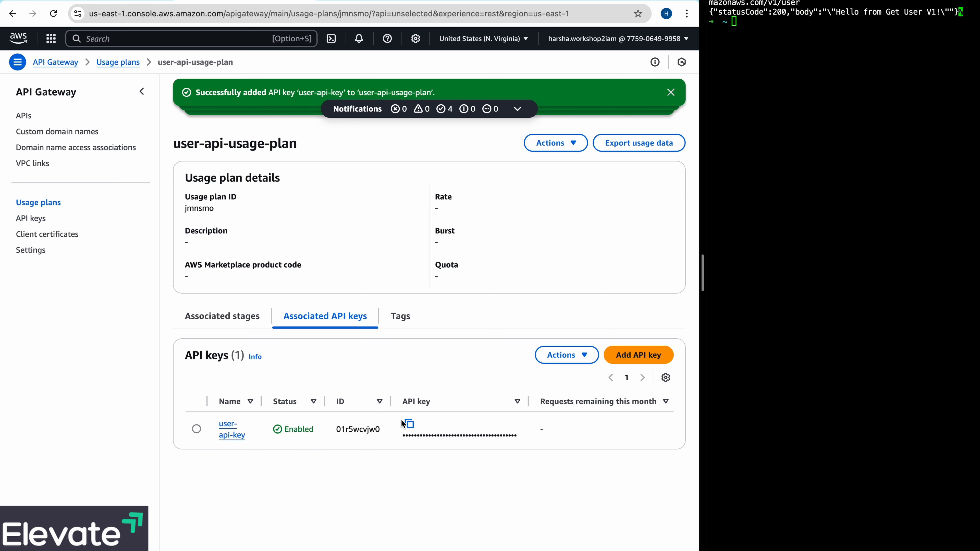
{"action": "left_click", "coordinate": [669, 91]}
{"action": "left_click", "coordinate": [669, 92]}
{"action": "left_click", "coordinate": [669, 91]}
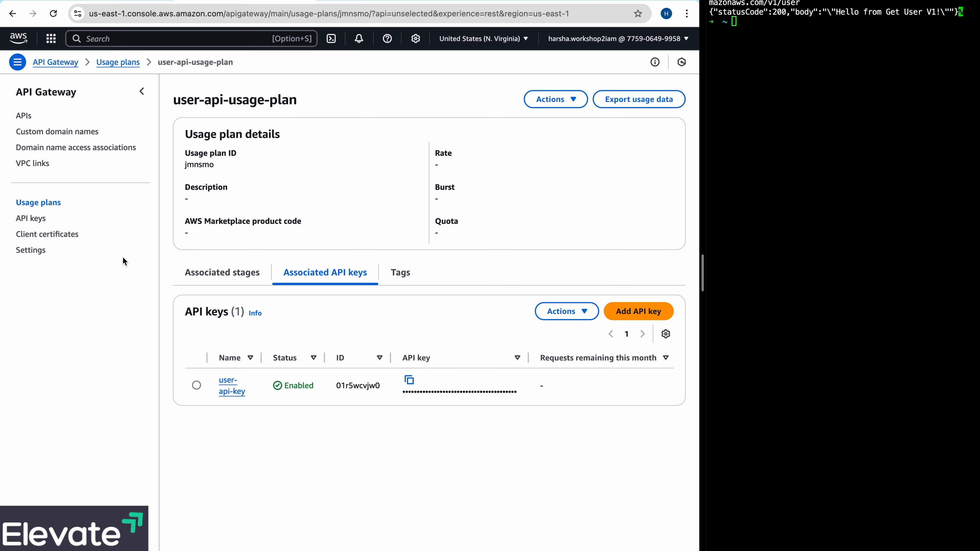
- Deploy user-api to a new stage named v2
{"action": "left_click", "coordinate": [23, 116]}
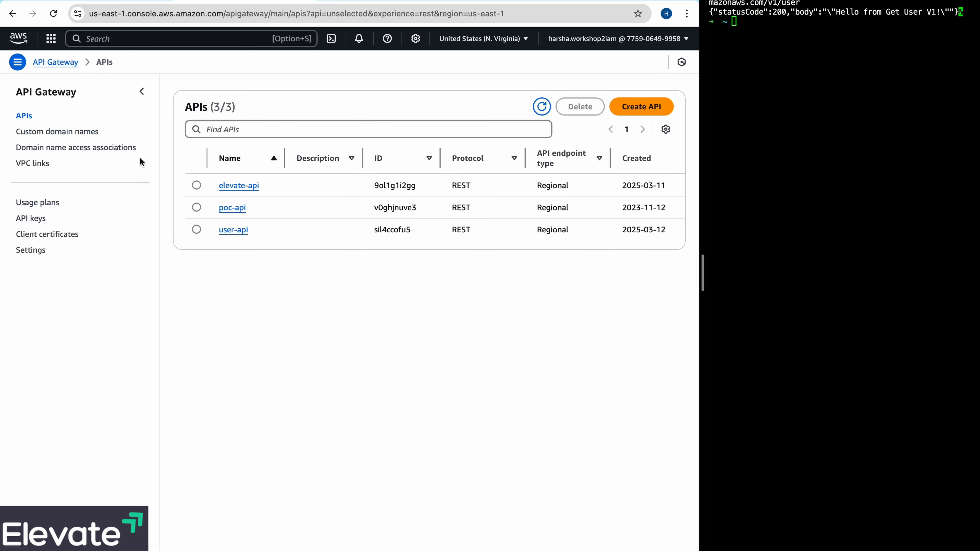
{"action": "left_click", "coordinate": [229, 232]}
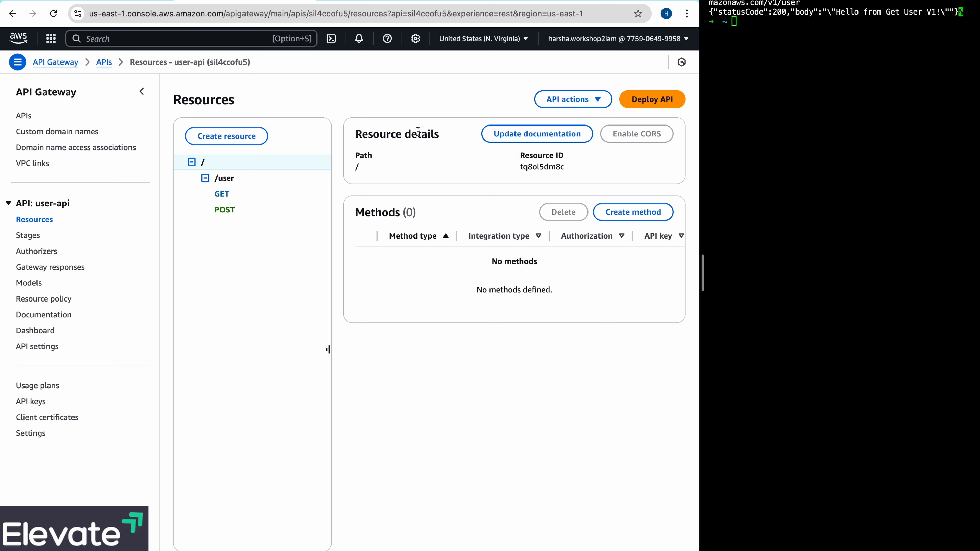
{"action": "left_click", "coordinate": [675, 105]}
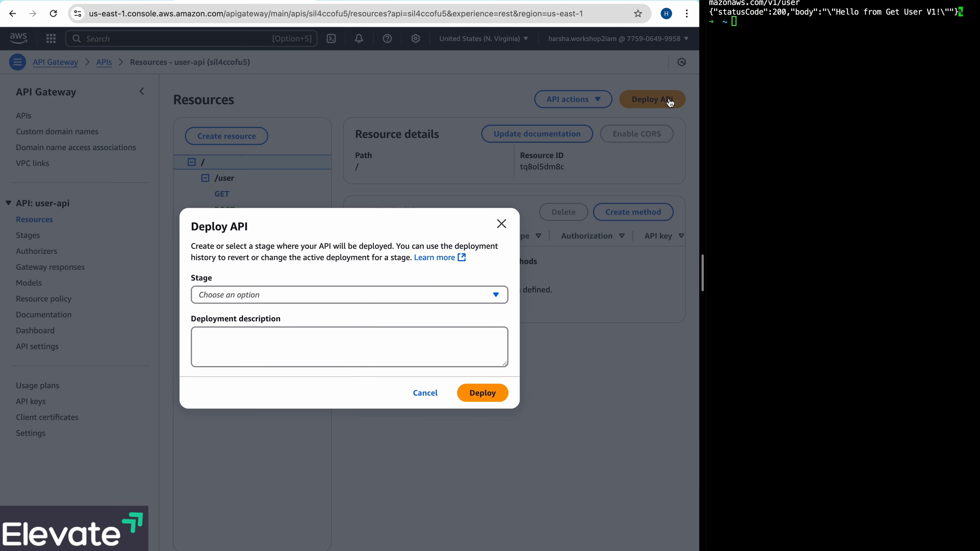
{"action": "left_click", "coordinate": [457, 296]}
{"action": "left_click", "coordinate": [307, 354]}
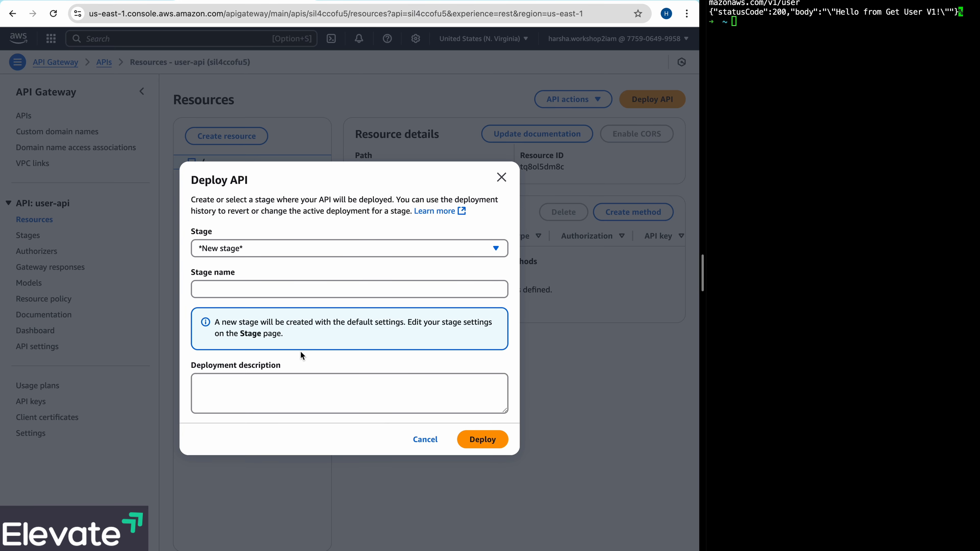
{"action": "left_click", "coordinate": [267, 289]}
{"action": "type", "text": "v2"}
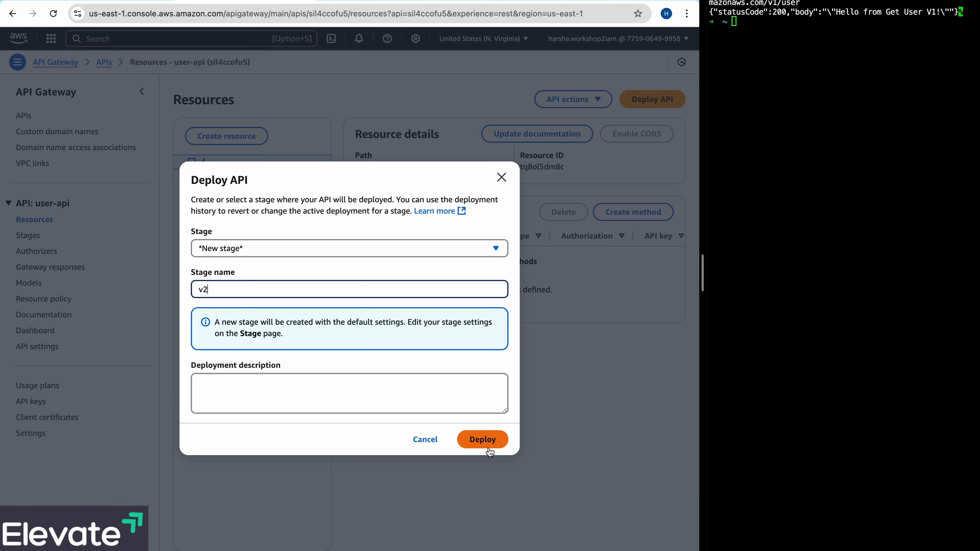
{"action": "left_click", "coordinate": [491, 442]}
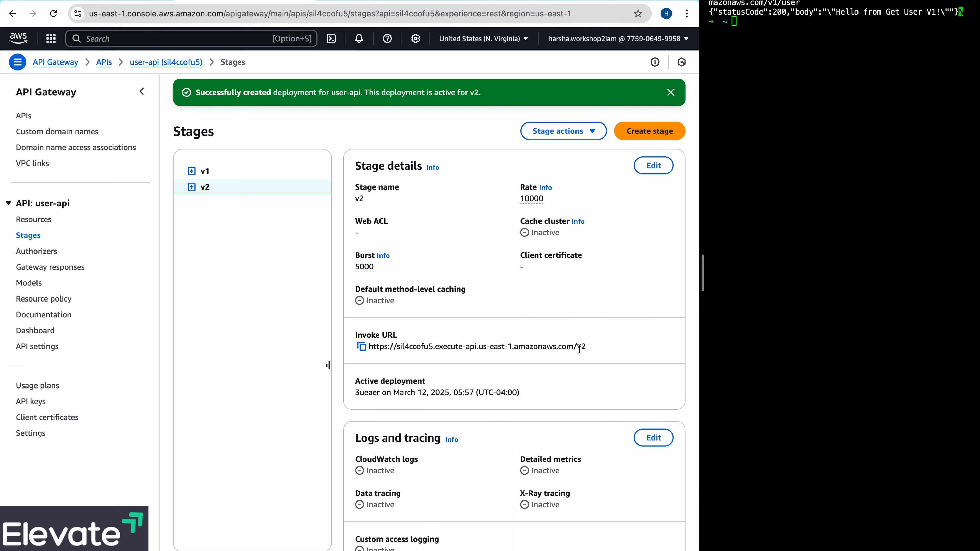
- Compare the details of stages v1 and v2, and copy the invoke URL of v2
{"action": "left_click", "coordinate": [205, 173]}
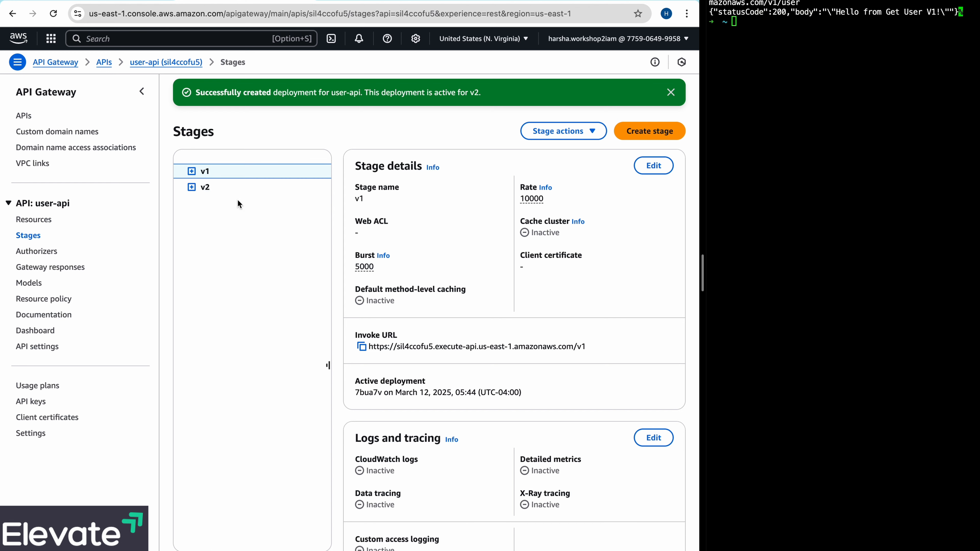
{"action": "left_click", "coordinate": [206, 188]}
{"action": "left_click", "coordinate": [206, 172]}
{"action": "left_click", "coordinate": [209, 189]}
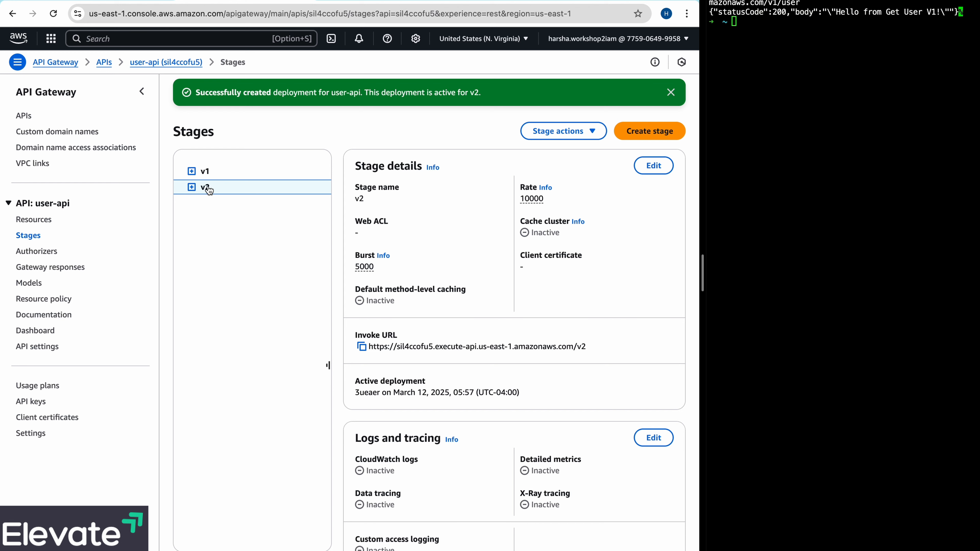
{"action": "left_click", "coordinate": [362, 348]}
- In the terminal, recall the previous curl GET request, change its stage from v1 to v2, and run it against /v2/user
{"action": "left_click", "coordinate": [792, 126]}
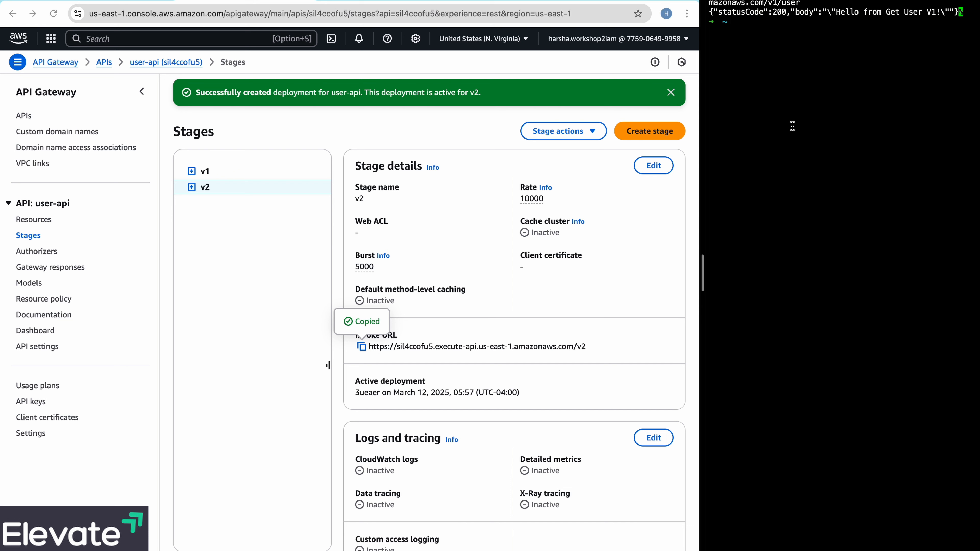
{"action": "key", "text": "Up"}
{"action": "key", "text": "Left"}
{"action": "key", "text": "Left"}
{"action": "key", "text": "Left"}
{"action": "key", "text": "Left"}
{"action": "key", "text": "Left"}
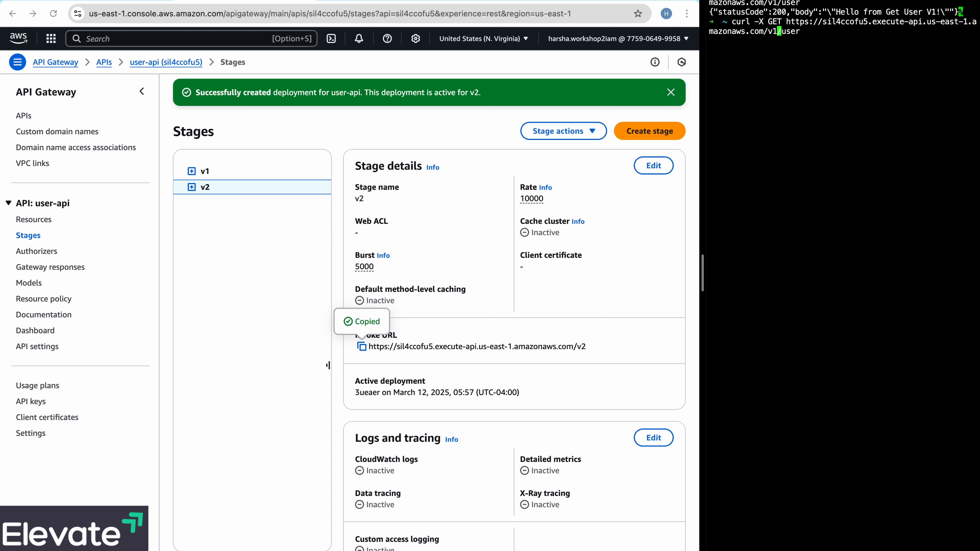
{"action": "key", "text": "BackSpace"}
{"action": "type", "text": "2"}
{"action": "key", "text": "Return"}
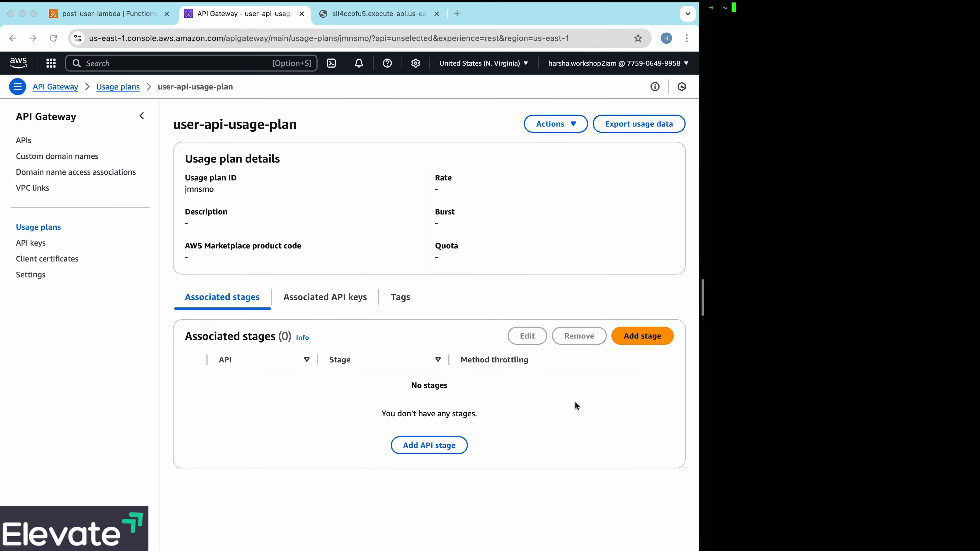
- Associate stage v2 of user-api with user-api-usage-plan
{"action": "left_click", "coordinate": [345, 313]}
{"action": "left_click", "coordinate": [339, 305]}
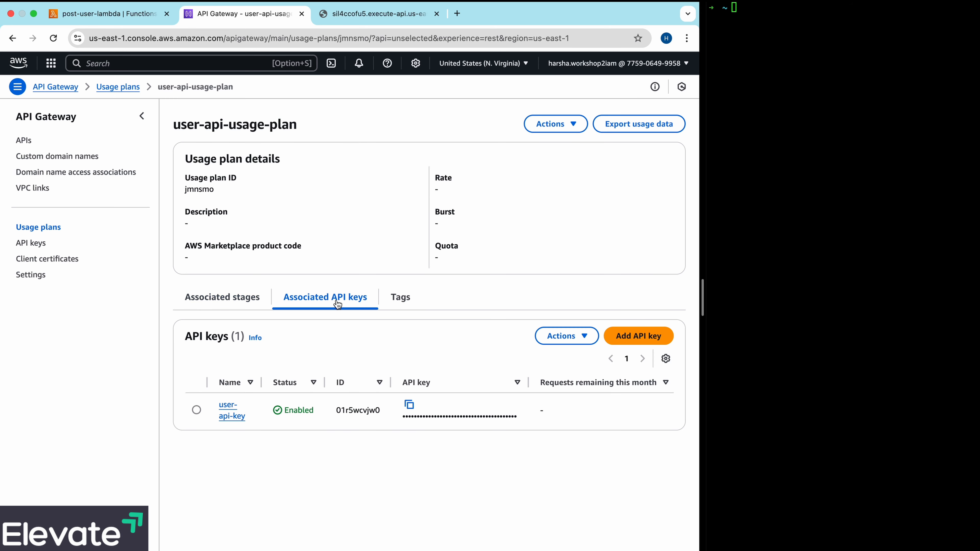
{"action": "left_click", "coordinate": [243, 306]}
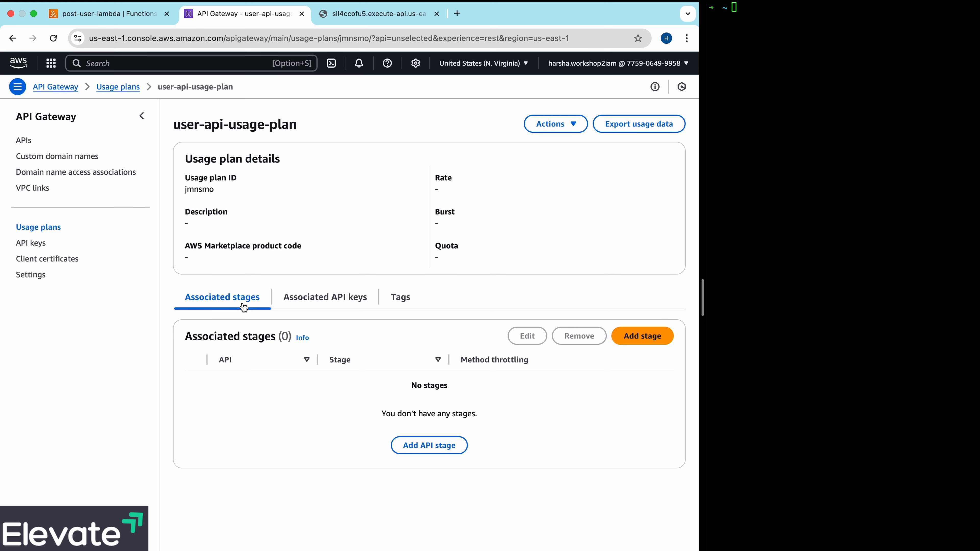
{"action": "left_click", "coordinate": [642, 336]}
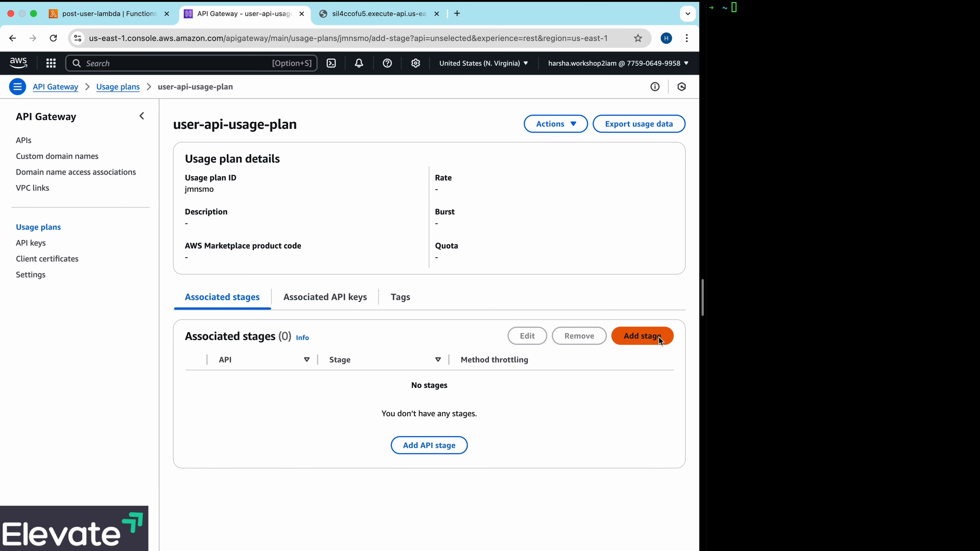
{"action": "left_click", "coordinate": [367, 197]}
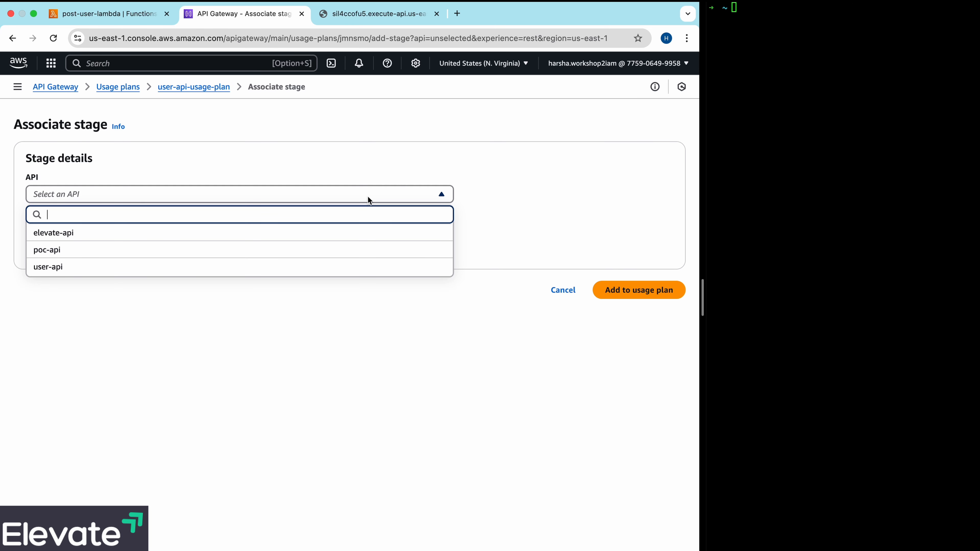
{"action": "left_click", "coordinate": [129, 270]}
{"action": "left_click", "coordinate": [176, 240]}
{"action": "left_click", "coordinate": [144, 275]}
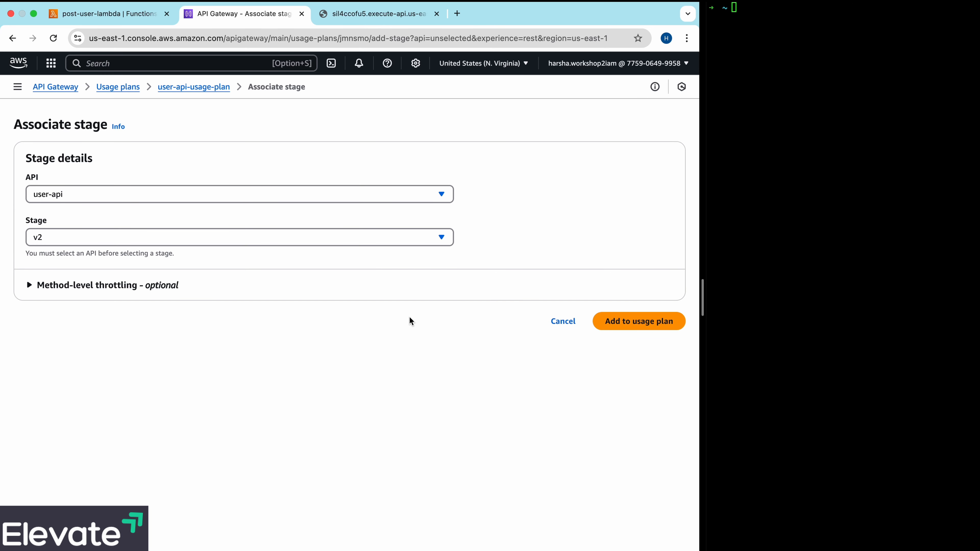
{"action": "left_click", "coordinate": [617, 321]}
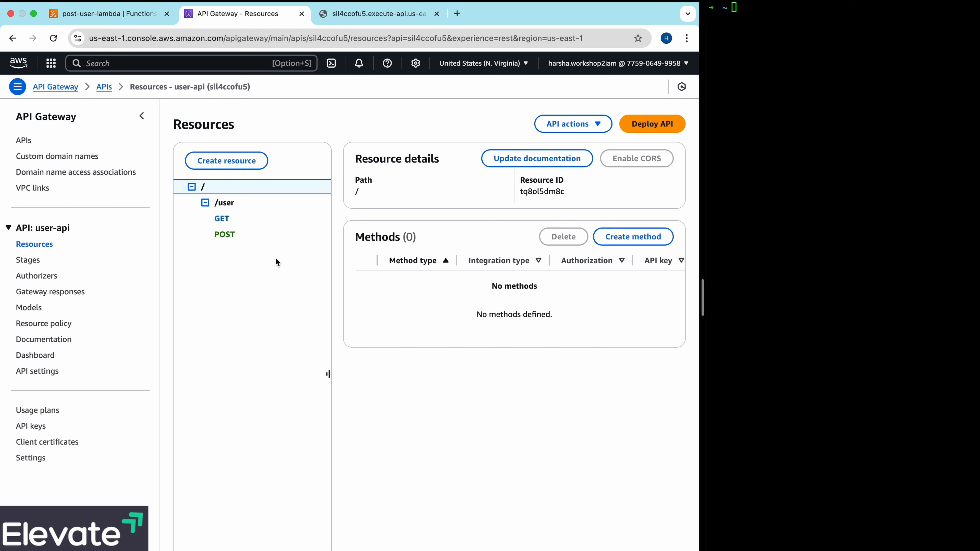
- In the terminal, run a curl POST request to /v2/user with the API key in the x-api-key header and a username and email JSON body
{"action": "left_click", "coordinate": [797, 149]}
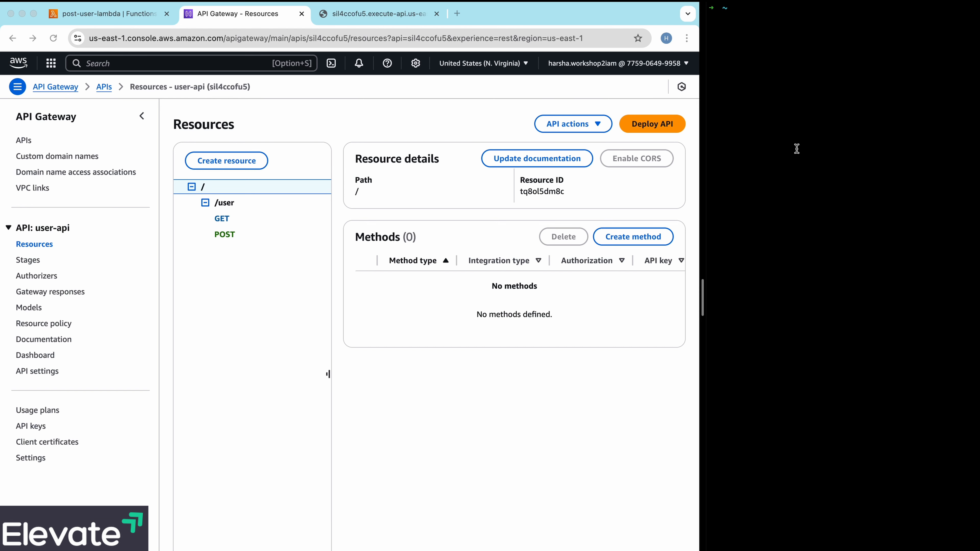
{"action": "type", "text": "curl"}
{"action": "key", "text": "super+v"}
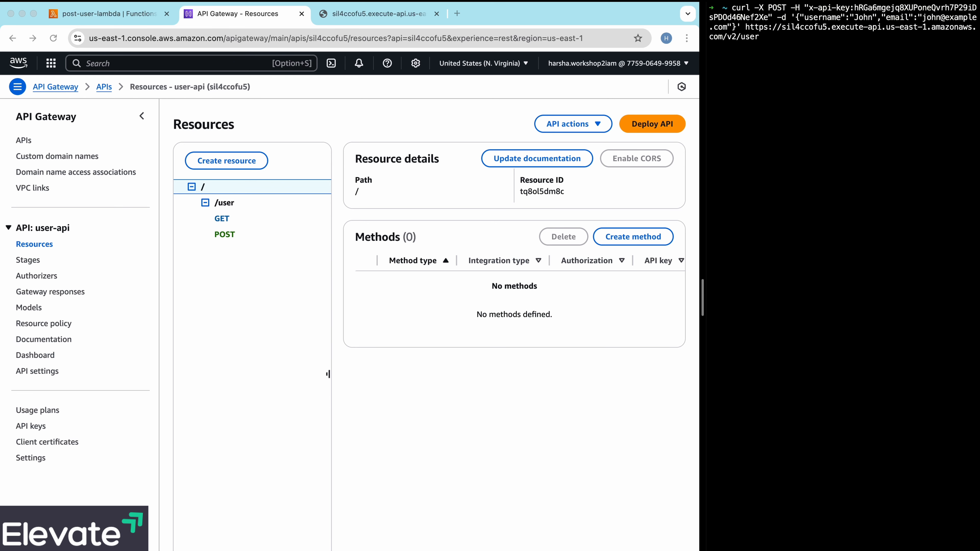
{"action": "key", "text": "Return"}
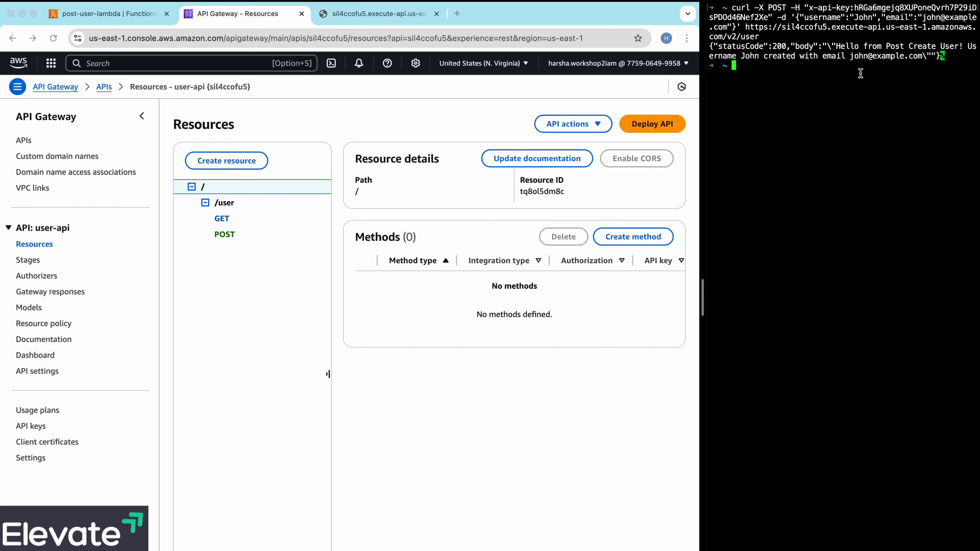
- Recall the curl POST request, change its method to GET, and run it against /v2/user
{"action": "key", "text": "Up"}
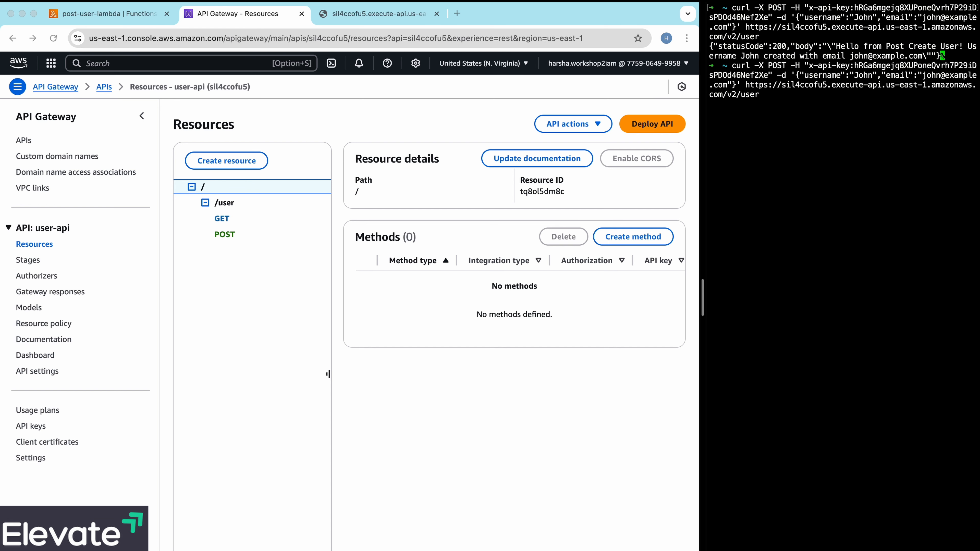
{"action": "key", "text": "ctrl+a"}
{"action": "key", "text": "Right"}
{"action": "key", "text": "Right"}
{"action": "key", "text": "Right"}
{"action": "key", "text": "Right"}
{"action": "key", "text": "Right"}
{"action": "key", "text": "Right"}
{"action": "key", "text": "Right"}
{"action": "key", "text": "Right"}
{"action": "key", "text": "Right"}
{"action": "key", "text": "Right"}
{"action": "key", "text": "Right"}
{"action": "key", "text": "BackSpace"}
{"action": "key", "text": "BackSpace"}
{"action": "key", "text": "BackSpace"}
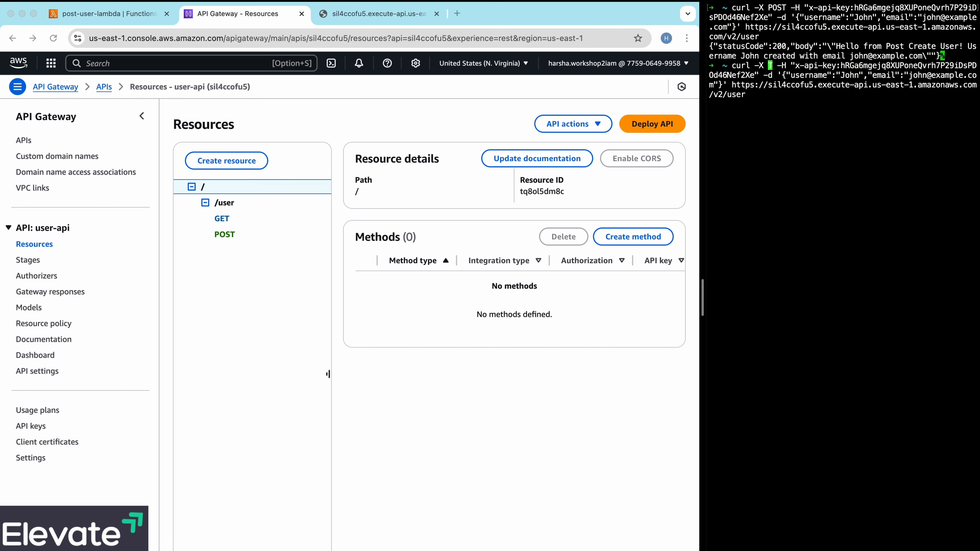
{"action": "type", "text": "GE"}
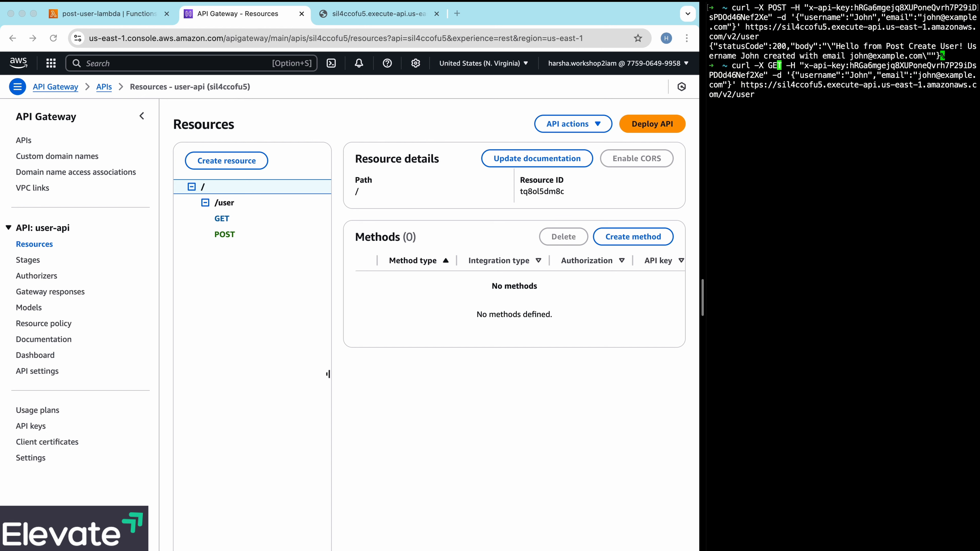
{"action": "key", "text": "Return"}
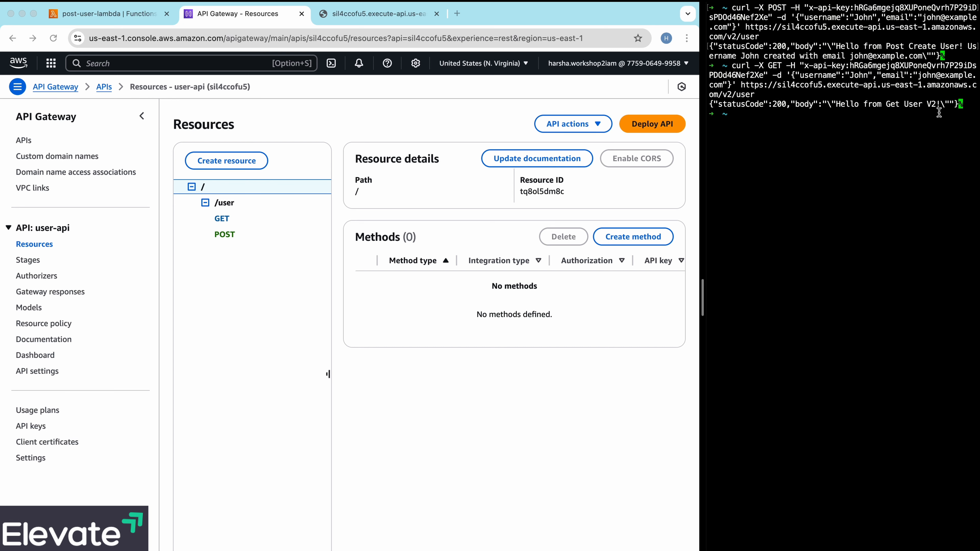
- Recall the curl GET request, change its stage to v1, and run it against /v1/user
{"action": "double_click", "coordinate": [729, 96]}
{"action": "key", "text": "Up"}
{"action": "key", "text": "Left"}
{"action": "key", "text": "Left"}
{"action": "key", "text": "Left"}
{"action": "key", "text": "Left"}
{"action": "key", "text": "Left"}
{"action": "key", "text": "BackSpace"}
{"action": "type", "text": "1"}
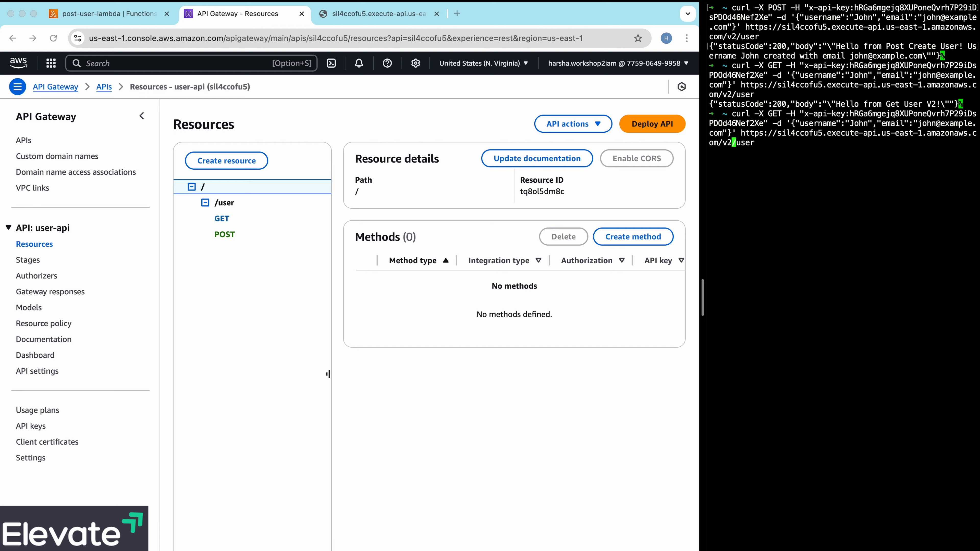
{"action": "key", "text": "Return"}
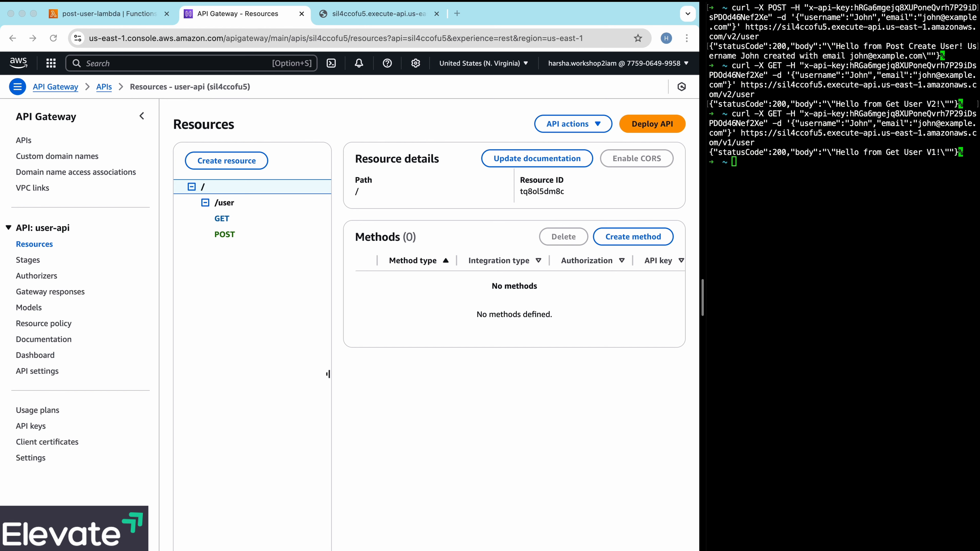
- In API Gateway, start a new usage plan named user-api-usage-plan-v3
{"action": "left_click", "coordinate": [38, 409]}
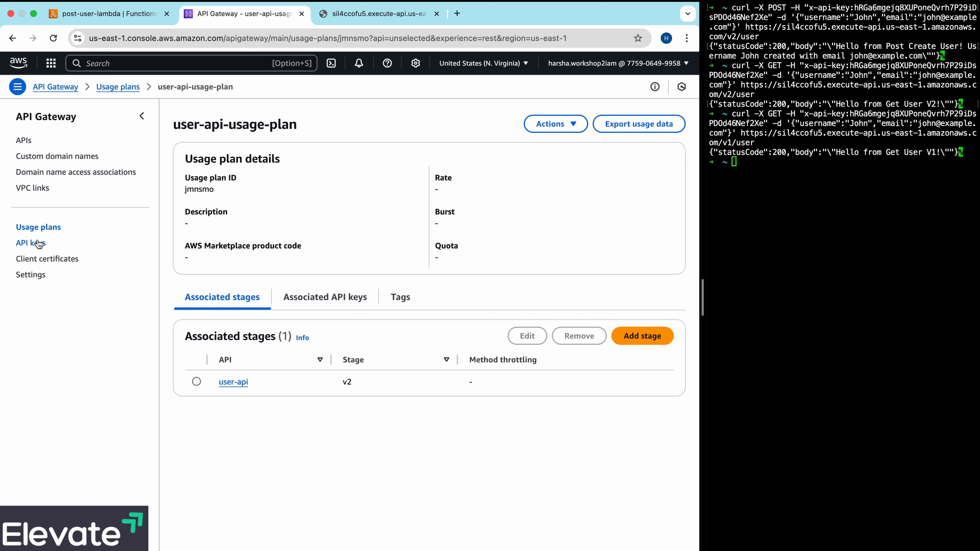
{"action": "left_click", "coordinate": [39, 227]}
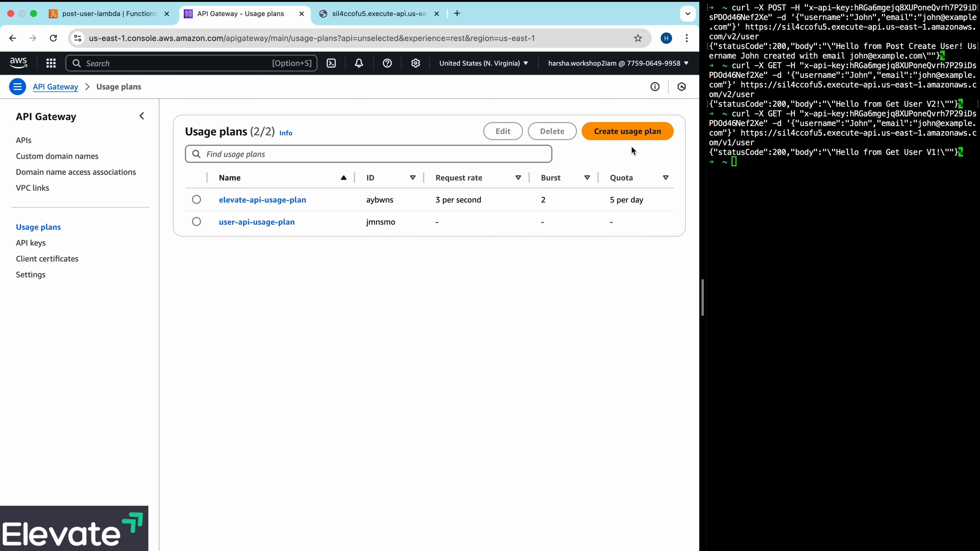
{"action": "left_click", "coordinate": [633, 132]}
{"action": "left_click", "coordinate": [244, 202]}
{"action": "type", "text": "us"}
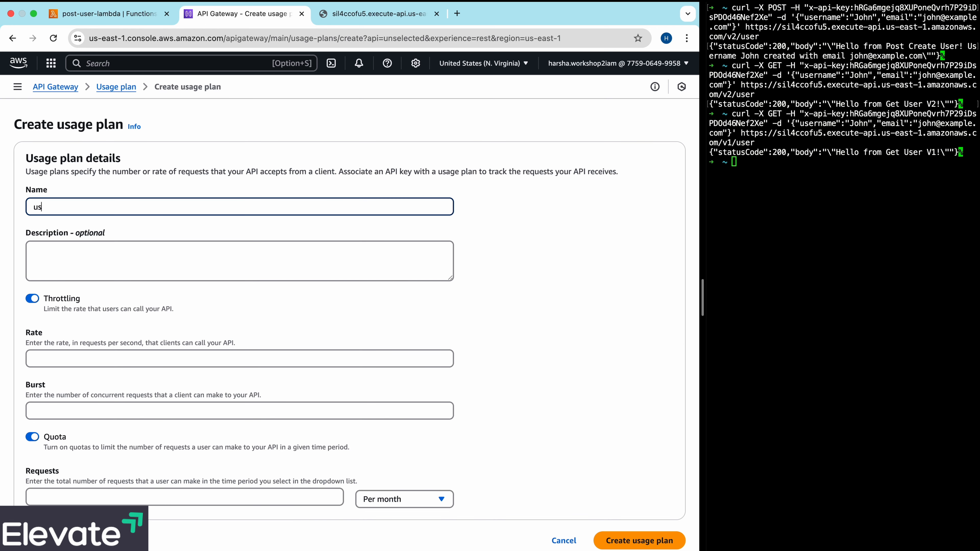
{"action": "type", "text": "er-api-usage-plan-v3"}
- Set the new usage plan's throttling to a rate of 2 requests per second and a burst of 2
{"action": "left_click", "coordinate": [75, 352]}
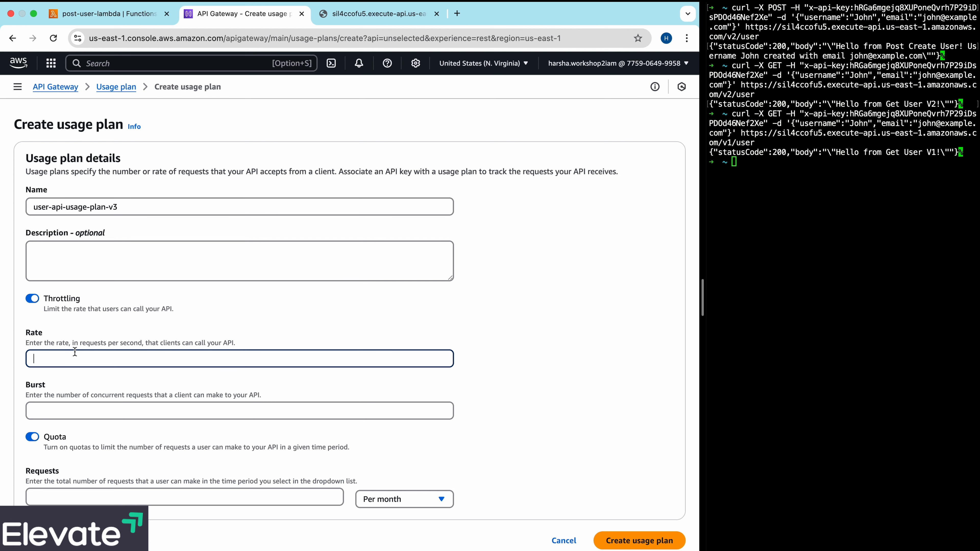
{"action": "left_click", "coordinate": [51, 414]}
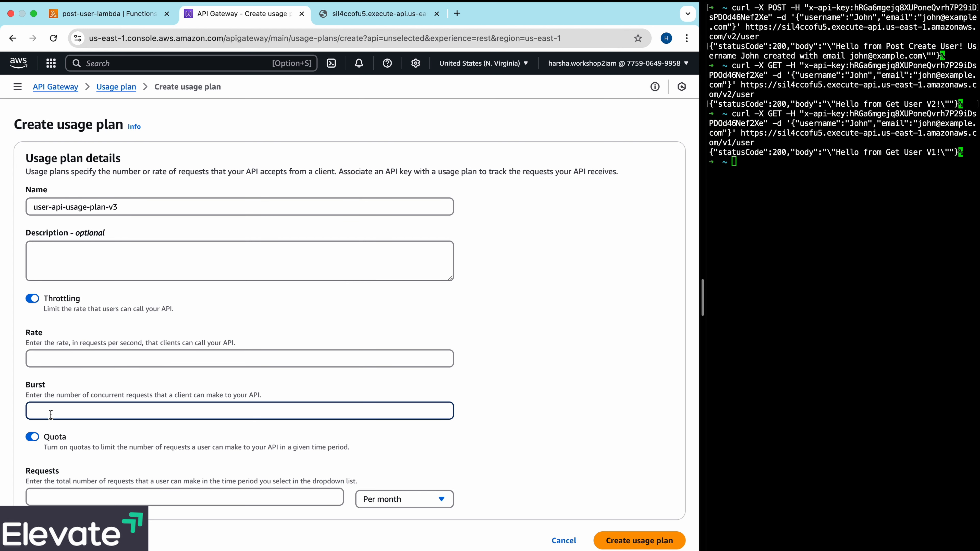
{"action": "left_click", "coordinate": [117, 355]}
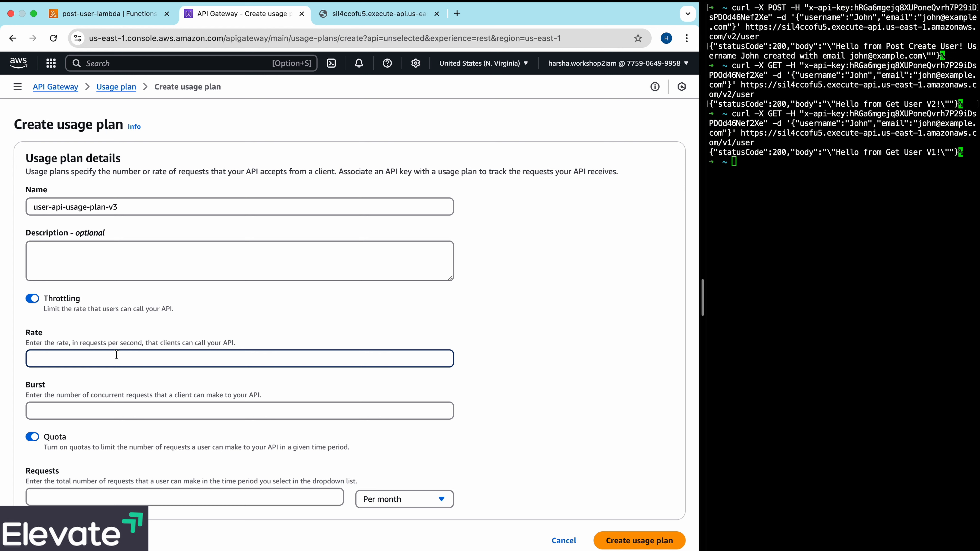
{"action": "type", "text": "2"}
{"action": "left_click", "coordinate": [101, 412]}
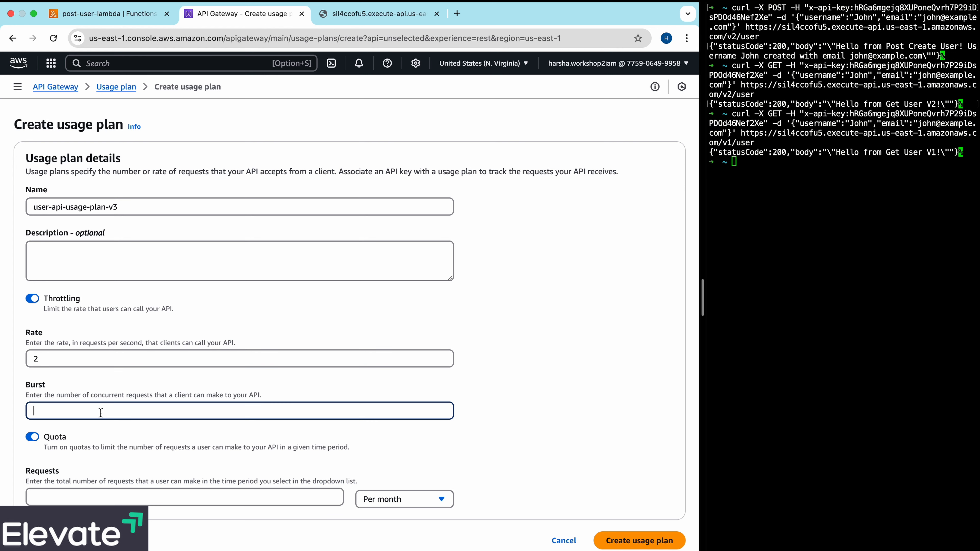
{"action": "type", "text": "2"}
- Set the plan's quota to 5 requests per day, create the usage plan, and dismiss the notification
{"action": "left_click", "coordinate": [104, 489]}
{"action": "left_click", "coordinate": [397, 501]}
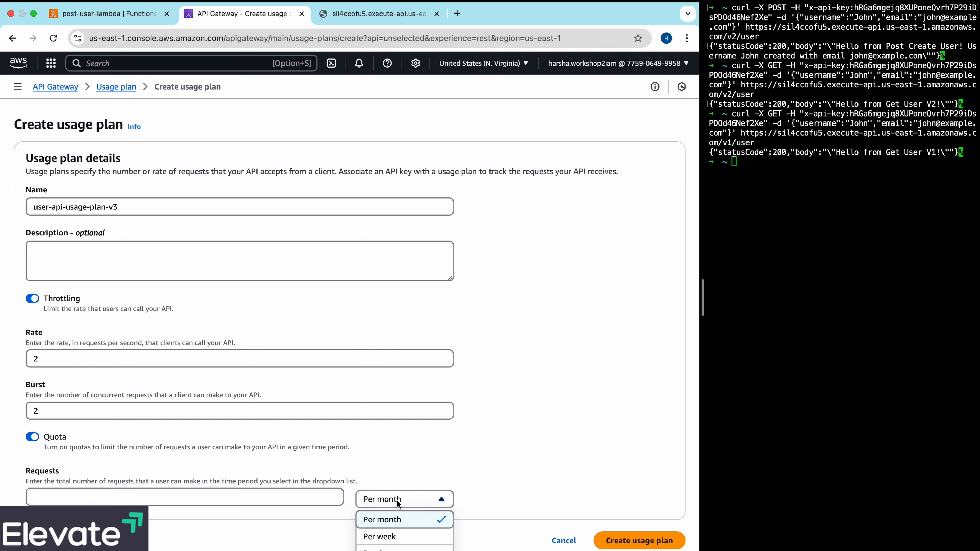
{"action": "left_click", "coordinate": [386, 548]}
{"action": "left_click", "coordinate": [324, 494]}
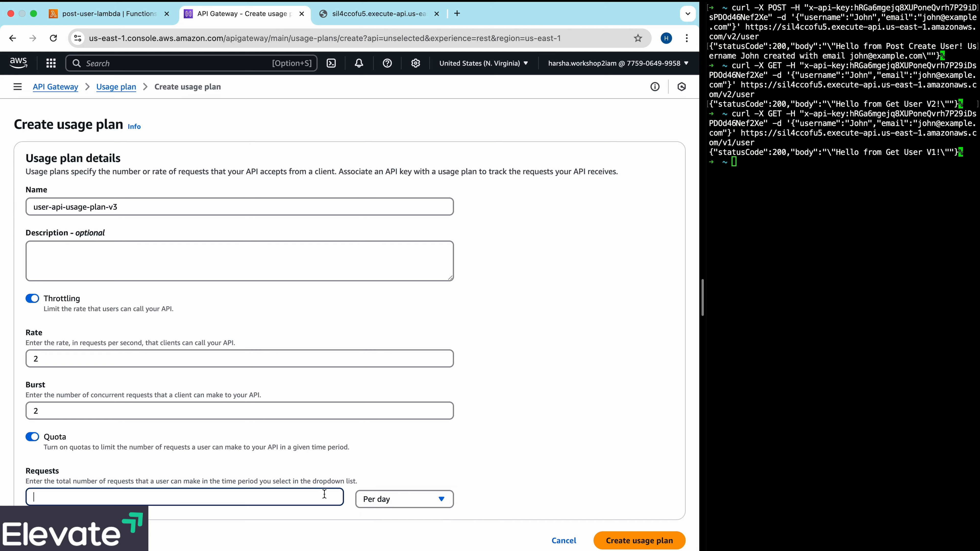
{"action": "type", "text": "5"}
{"action": "left_click", "coordinate": [665, 545]}
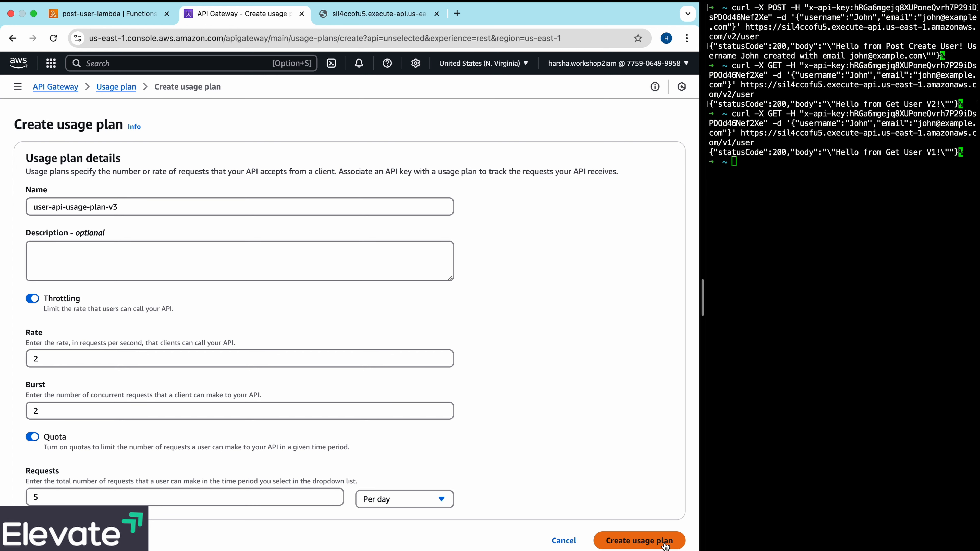
{"action": "left_click", "coordinate": [670, 117]}
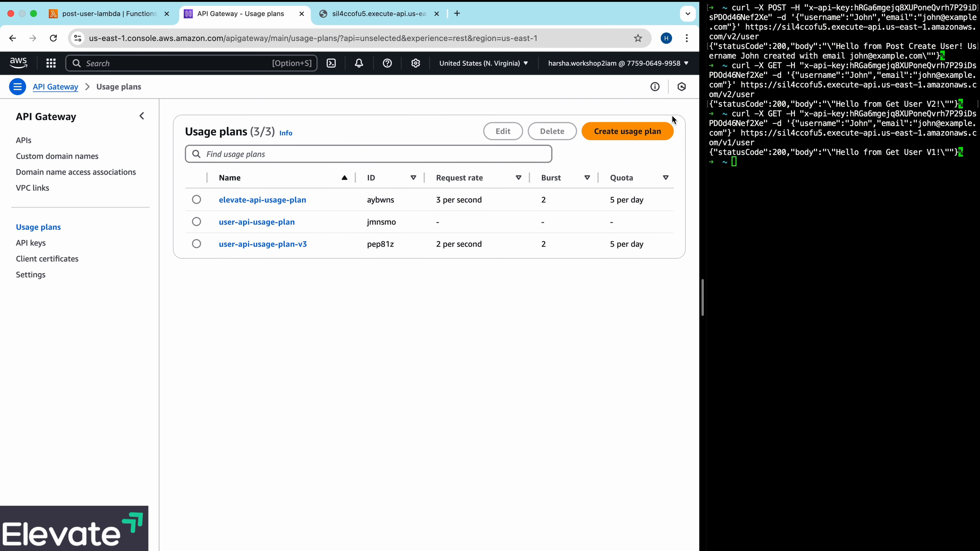
- Add the existing API key user-api-key to user-api-usage-plan-v3
{"action": "left_click", "coordinate": [272, 247]}
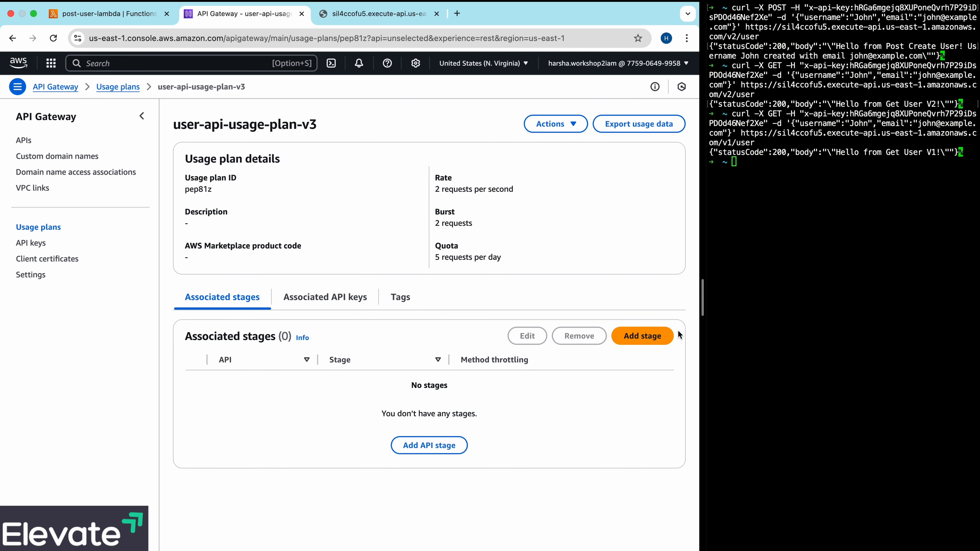
{"action": "left_click", "coordinate": [334, 299]}
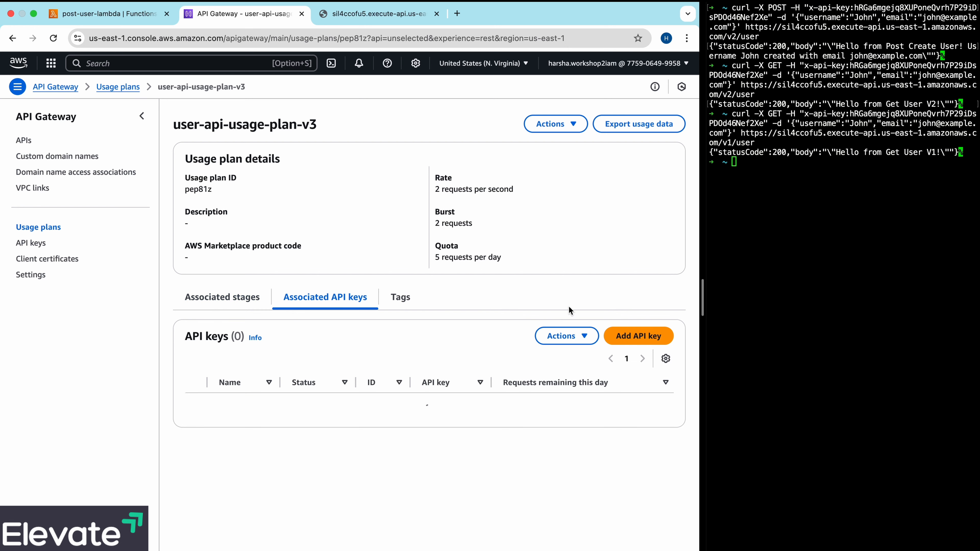
{"action": "left_click", "coordinate": [658, 339]}
{"action": "left_click", "coordinate": [344, 240]}
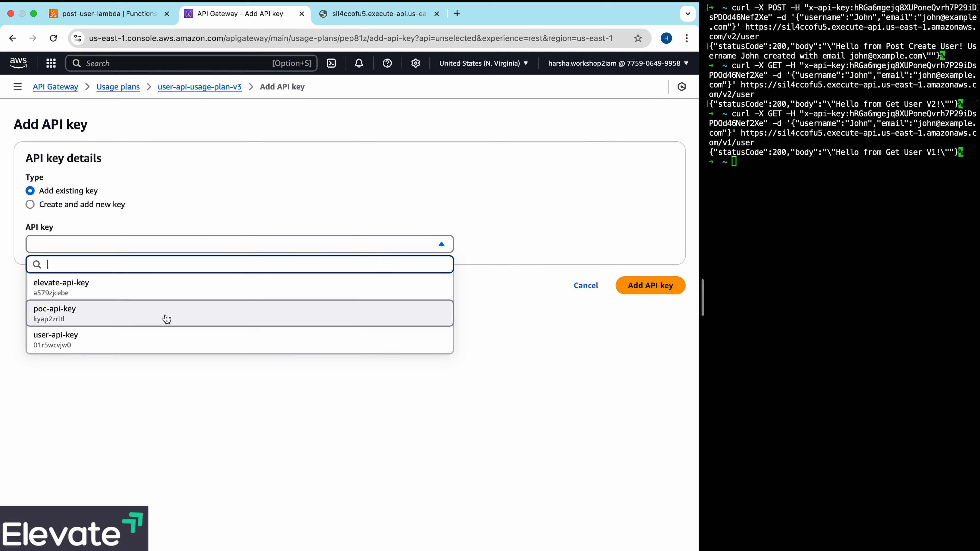
{"action": "left_click", "coordinate": [148, 335]}
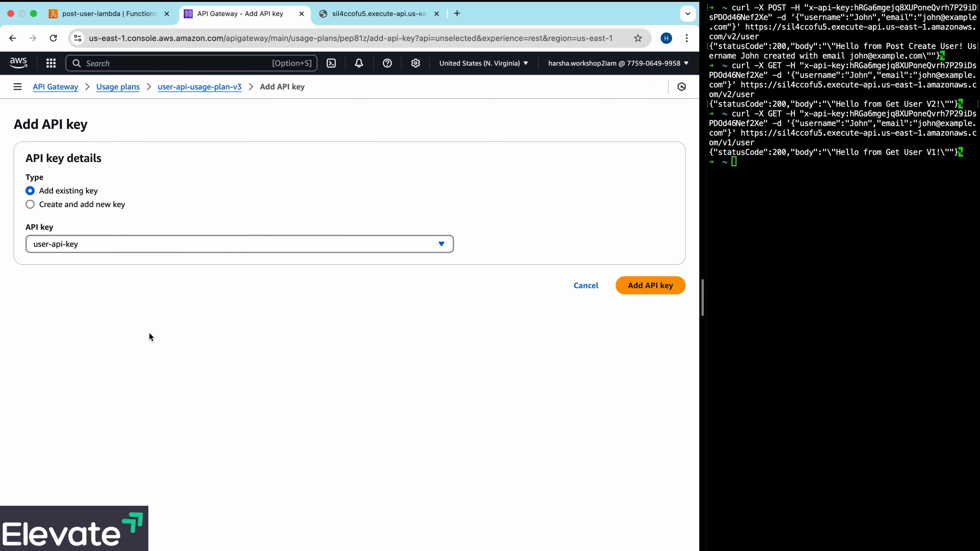
{"action": "left_click", "coordinate": [649, 288]}
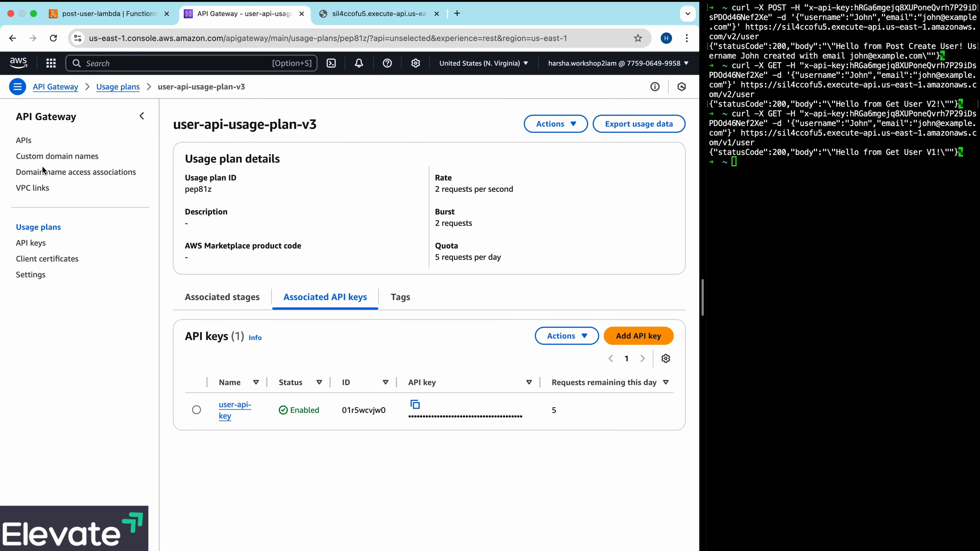
- Deploy user-api to a new stage named v3 and dismiss the deployment notification
{"action": "left_click", "coordinate": [234, 301]}
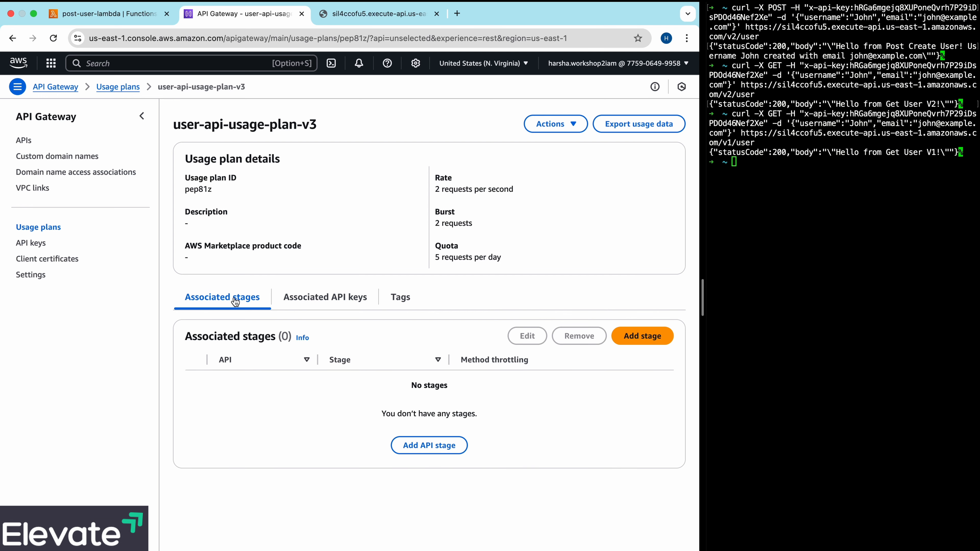
{"action": "left_click", "coordinate": [24, 140]}
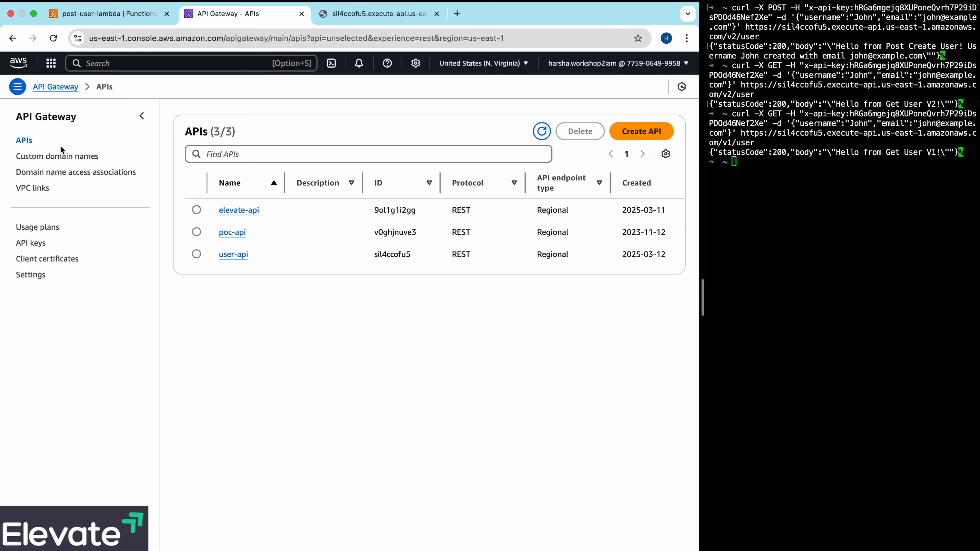
{"action": "left_click", "coordinate": [238, 254]}
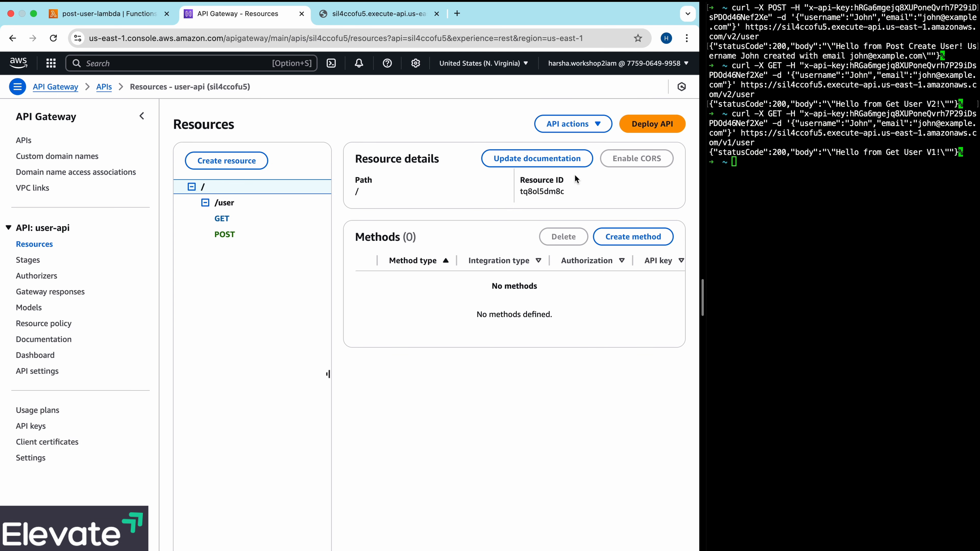
{"action": "left_click", "coordinate": [651, 128]}
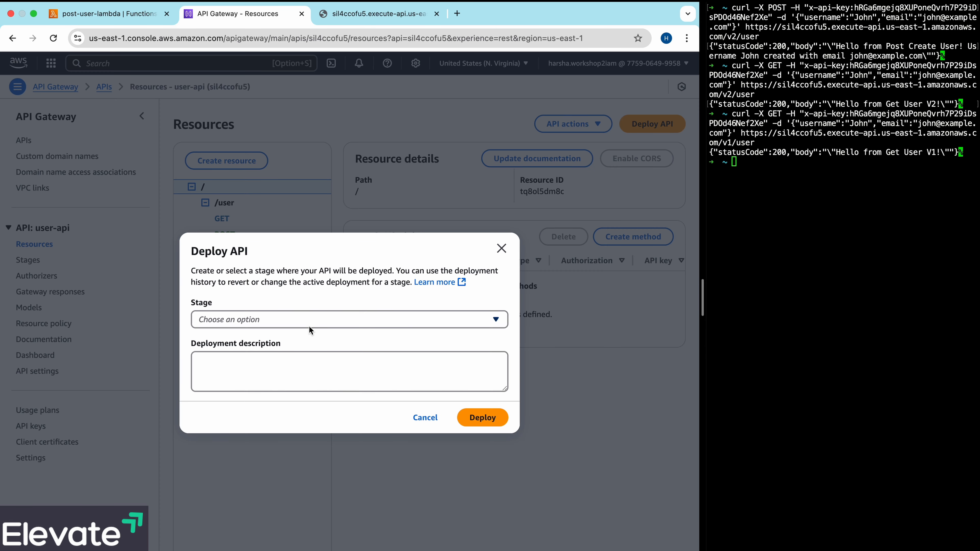
{"action": "left_click", "coordinate": [309, 320]}
{"action": "left_click", "coordinate": [236, 395]}
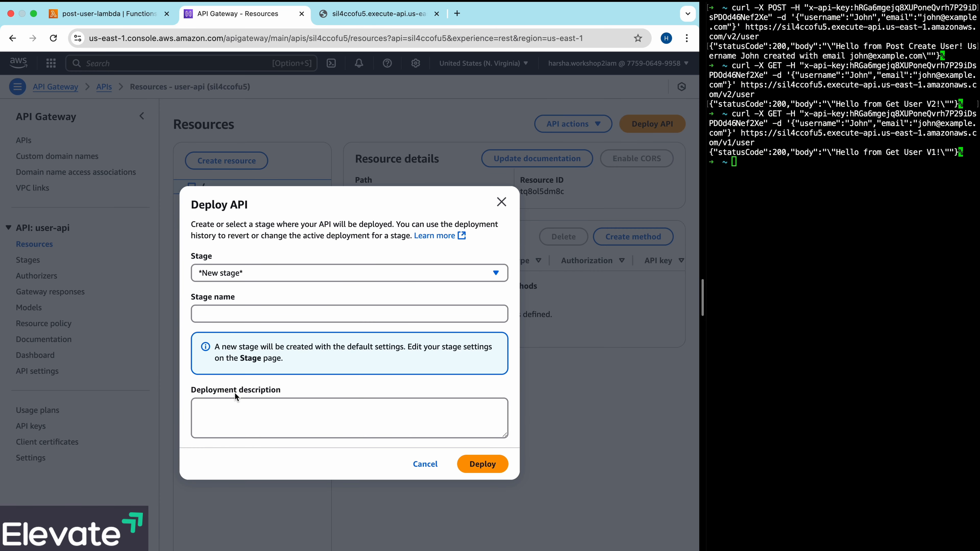
{"action": "left_click", "coordinate": [225, 315]}
{"action": "type", "text": "v3"}
{"action": "left_click", "coordinate": [480, 461]}
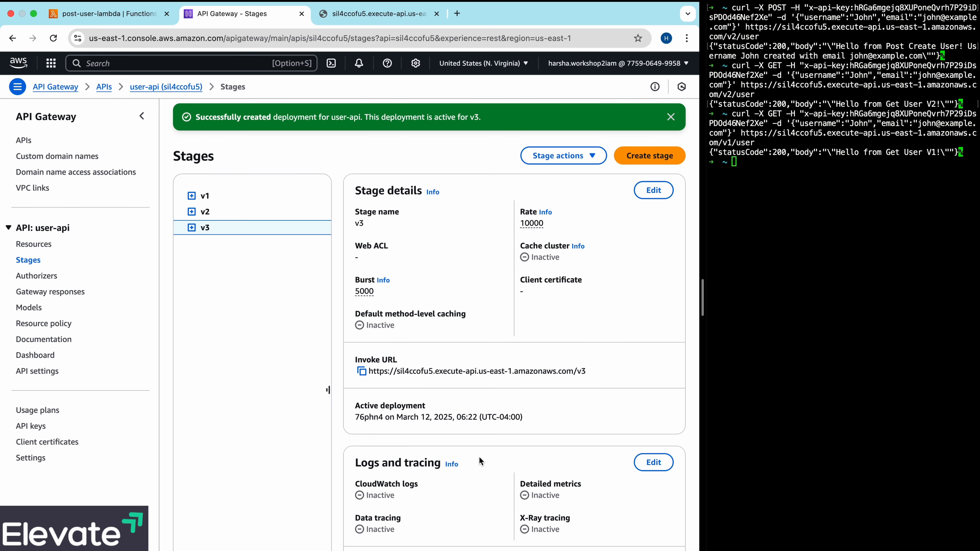
{"action": "left_click", "coordinate": [671, 117]}
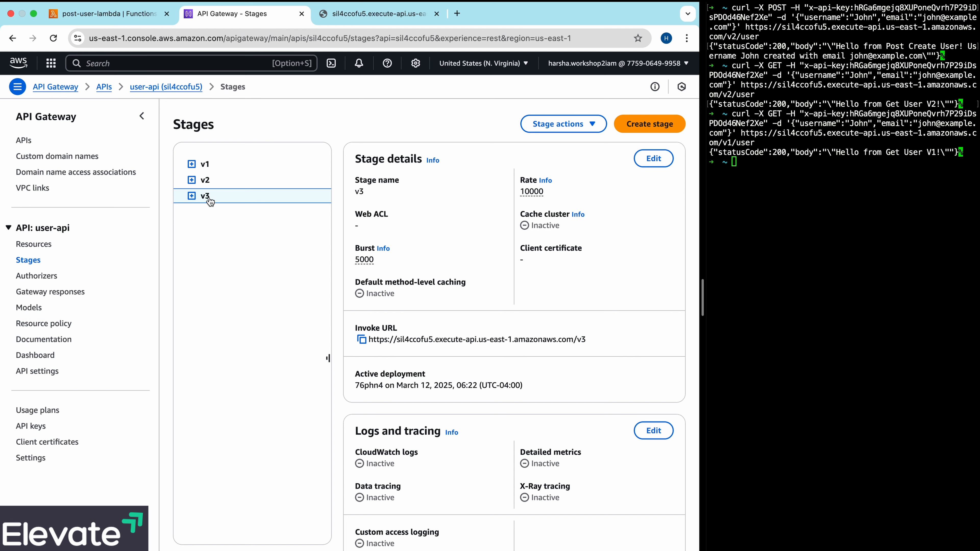
- Associate the v3 stage of user-api with user-api-usage-plan-v3 and dismiss the notification
{"action": "left_click", "coordinate": [51, 413]}
{"action": "left_click", "coordinate": [280, 244]}
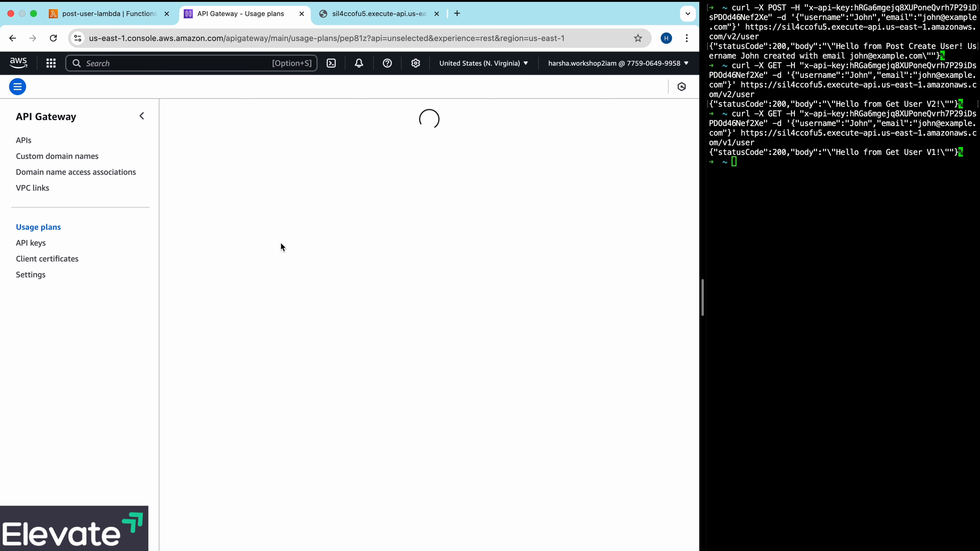
{"action": "left_click", "coordinate": [628, 334]}
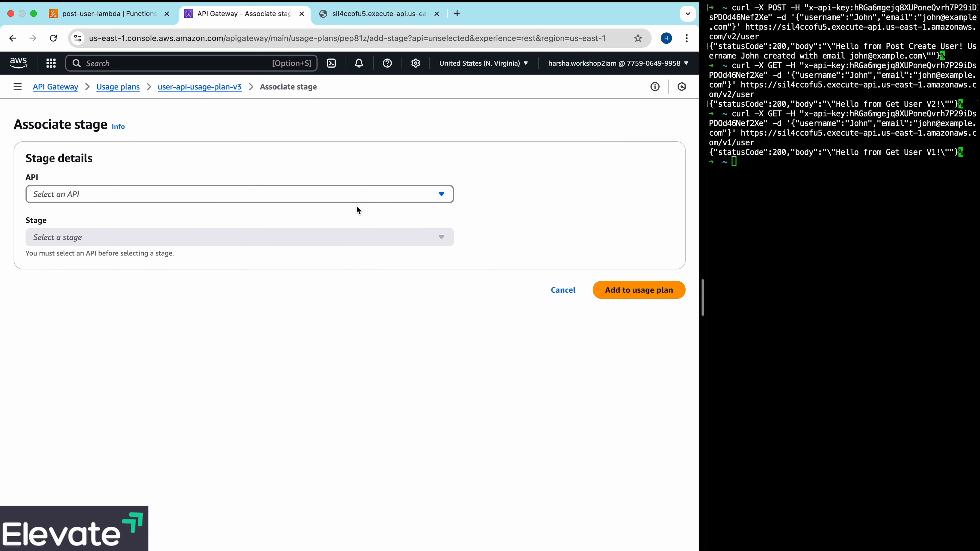
{"action": "left_click", "coordinate": [357, 196]}
{"action": "left_click", "coordinate": [284, 264]}
{"action": "left_click", "coordinate": [313, 235]}
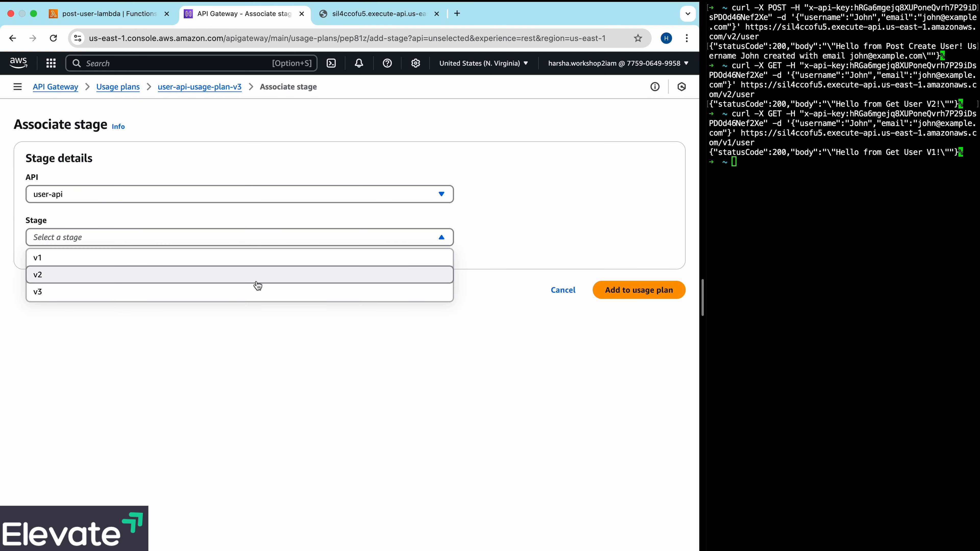
{"action": "left_click", "coordinate": [259, 291]}
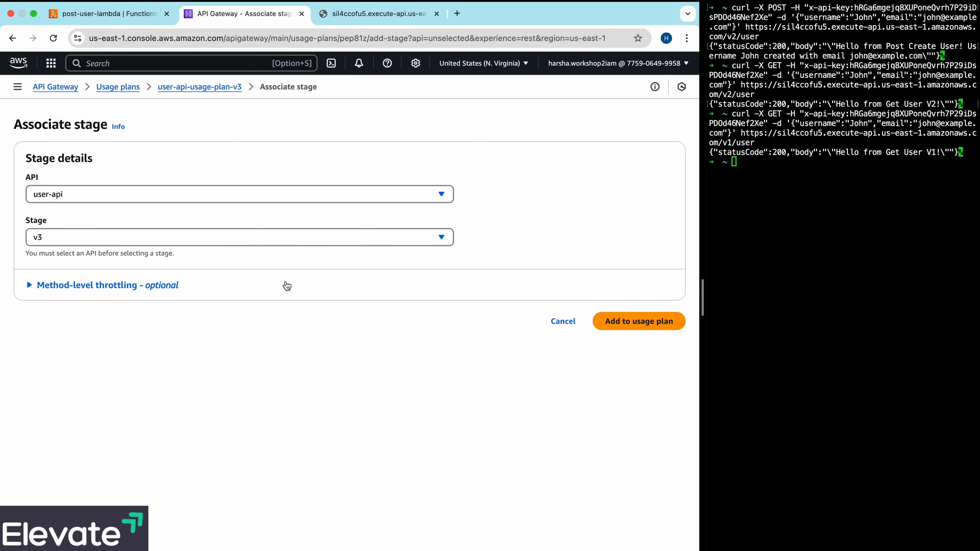
{"action": "left_click", "coordinate": [630, 330]}
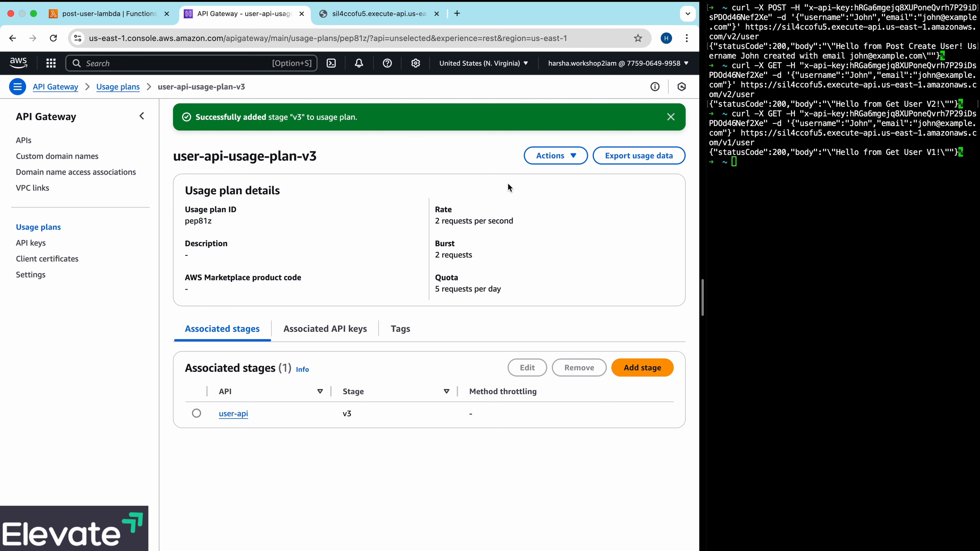
{"action": "left_click", "coordinate": [816, 198]}
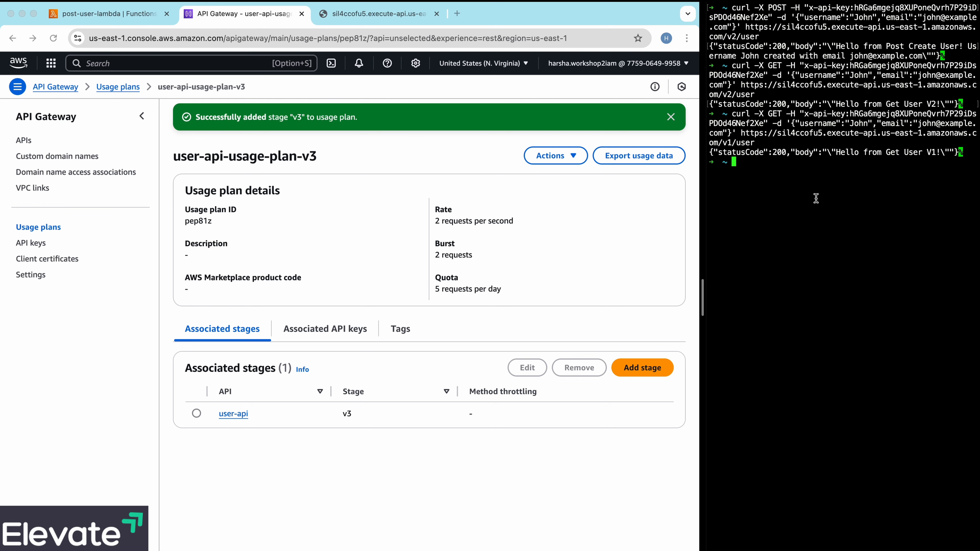
{"action": "left_click", "coordinate": [672, 119]}
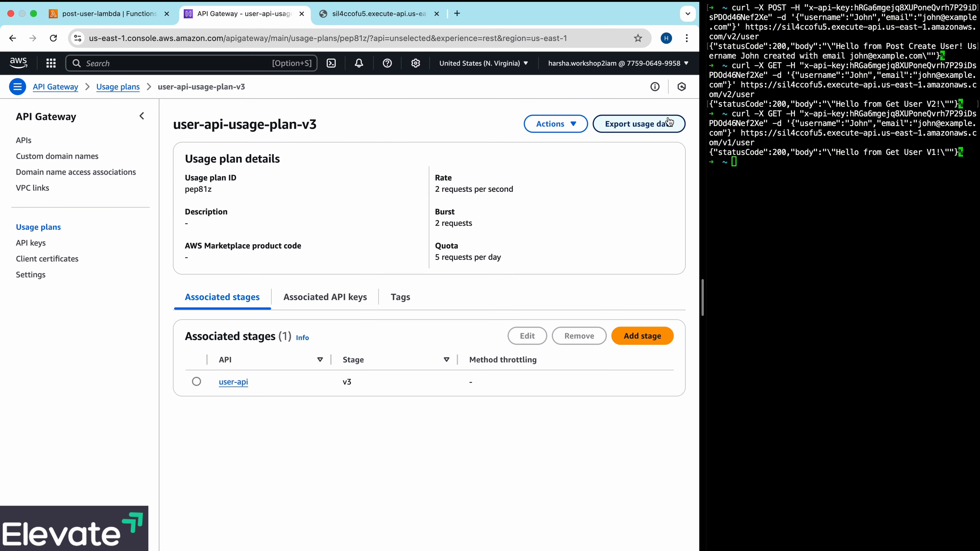
- Return to the list of APIs and clear the terminal output
{"action": "left_click", "coordinate": [28, 141]}
{"action": "left_click", "coordinate": [815, 226]}
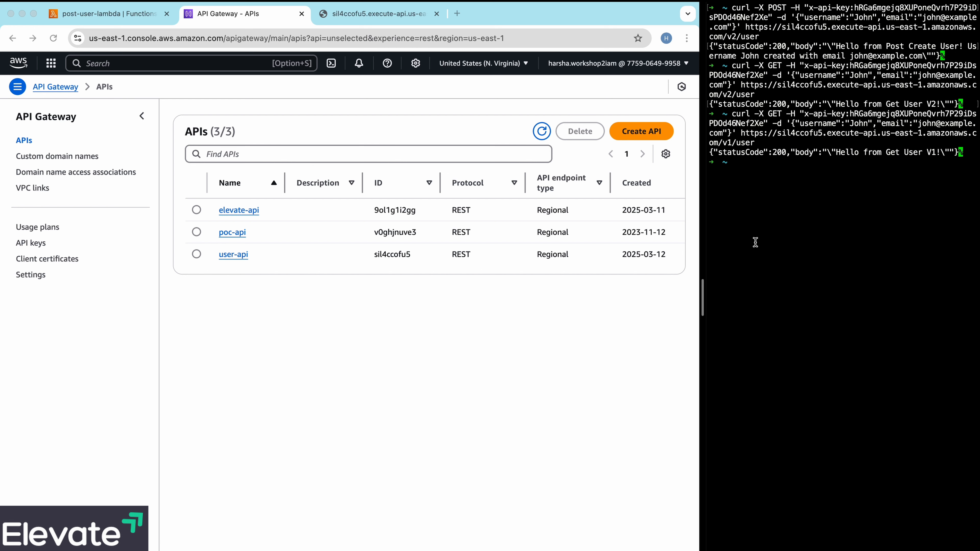
{"action": "type", "text": "clear"}
{"action": "key", "text": "Return"}
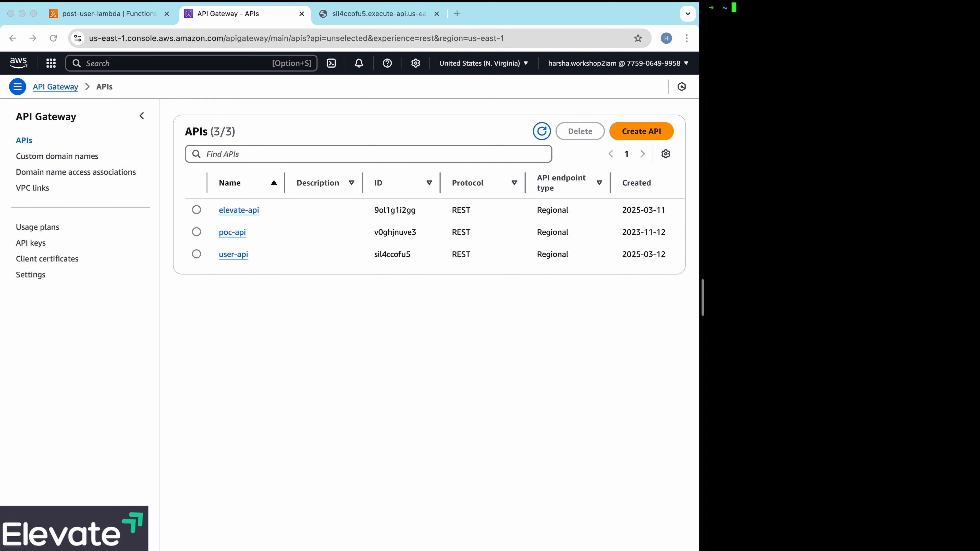
- Reuse the previous curl GET command in the terminal, pointing its URL to /v3/user, and run it
{"action": "key", "text": "Up"}
{"action": "key", "text": "Up"}
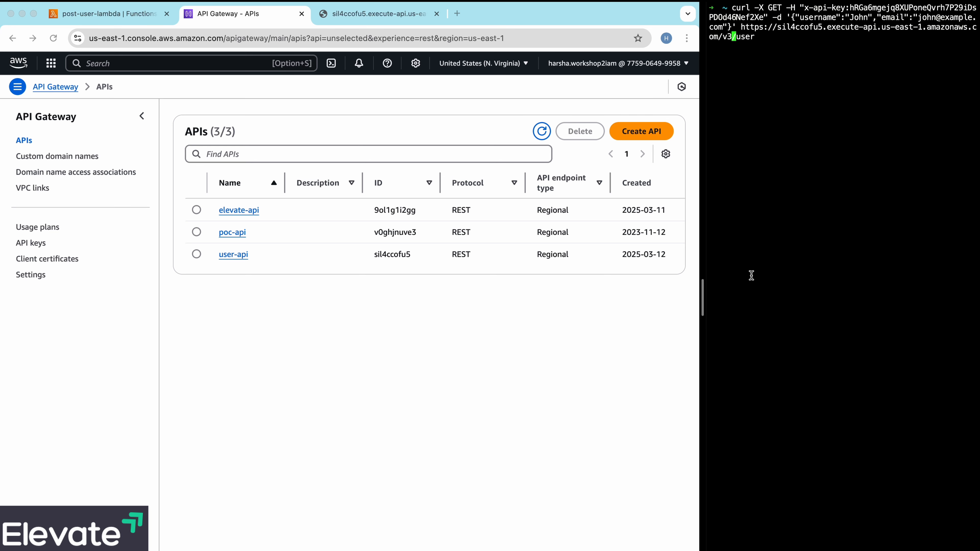
{"action": "key", "text": "ctrl+a"}
{"action": "key", "text": "Return"}
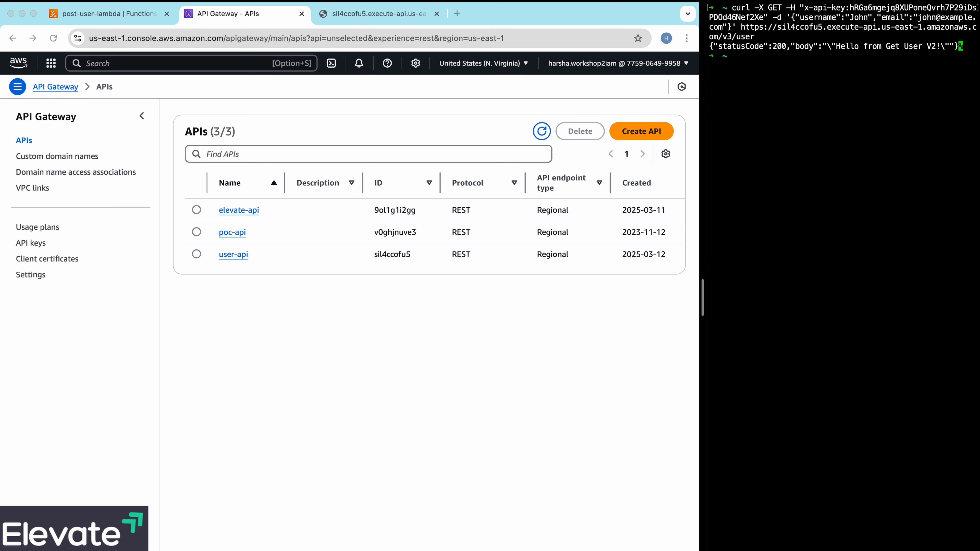
- Change the recalled curl command's method to POST and send it to /v3/user
{"action": "key", "text": "Up"}
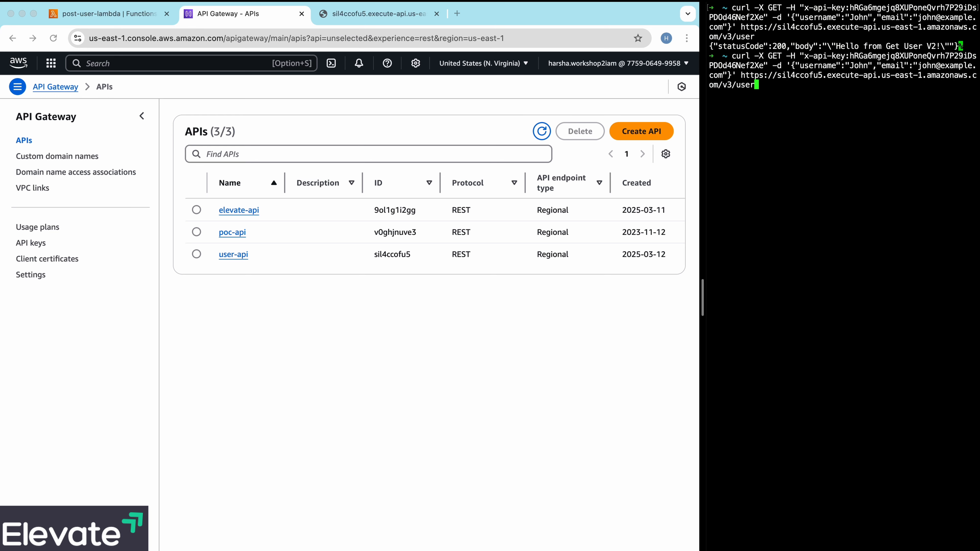
{"action": "key", "text": "Left"}
{"action": "key", "text": "Left"}
{"action": "key", "text": "Left"}
{"action": "key", "text": "Left"}
{"action": "key", "text": "Left"}
{"action": "key", "text": "Left"}
{"action": "key", "text": "Left"}
{"action": "key", "text": "Left"}
{"action": "key", "text": "Left"}
{"action": "key", "text": "Left"}
{"action": "key", "text": "Left"}
{"action": "key", "text": "Left"}
{"action": "key", "text": "Left"}
{"action": "key", "text": "Left"}
{"action": "key", "text": "Left"}
{"action": "key", "text": "Left"}
{"action": "key", "text": "ctrl+a"}
{"action": "key", "text": "Right"}
{"action": "key", "text": "Right"}
{"action": "key", "text": "Right"}
{"action": "key", "text": "Right"}
{"action": "key", "text": "Right"}
{"action": "key", "text": "Right"}
{"action": "key", "text": "Right"}
{"action": "key", "text": "Right"}
{"action": "key", "text": "Right"}
{"action": "key", "text": "Right"}
{"action": "key", "text": "BackSpace"}
{"action": "key", "text": "BackSpace"}
{"action": "type", "text": "POS"}
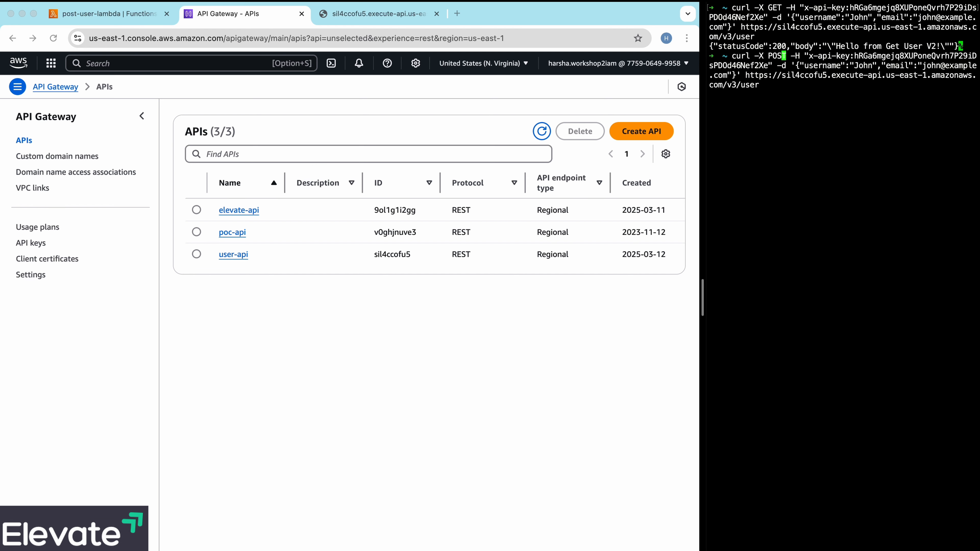
{"action": "key", "text": "Return"}
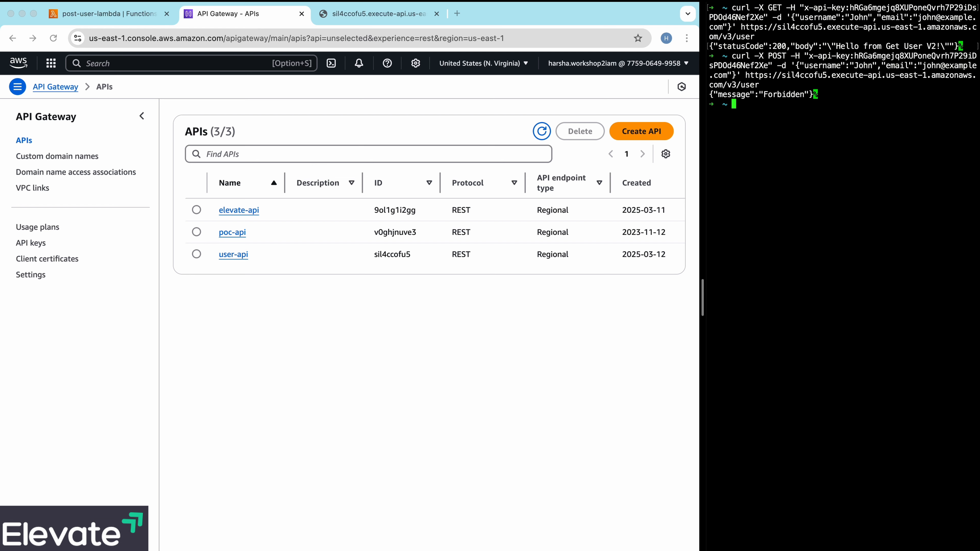
- Resend the same POST request to /v3/user six more times to test the usage plan's daily quota
{"action": "key", "text": "Up"}
{"action": "key", "text": "Return"}
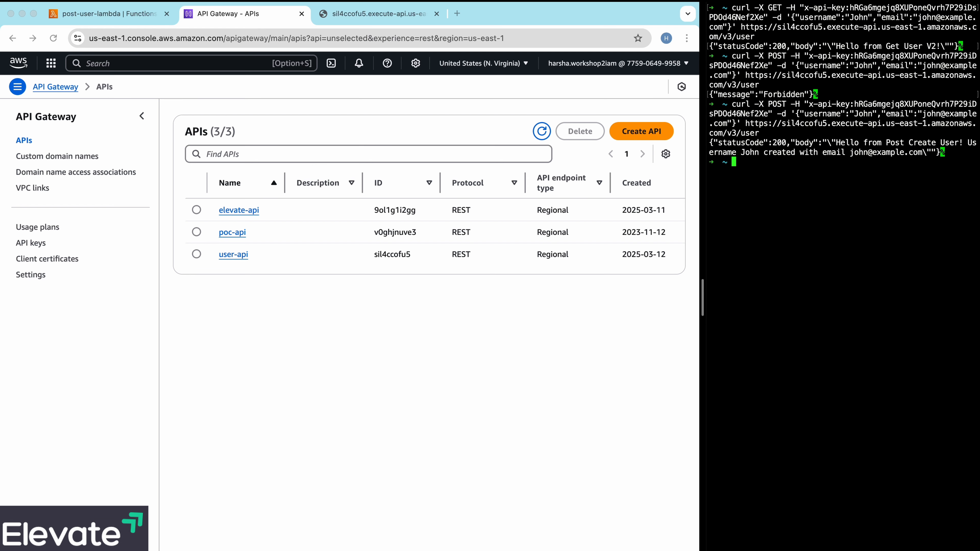
{"action": "key", "text": "Up"}
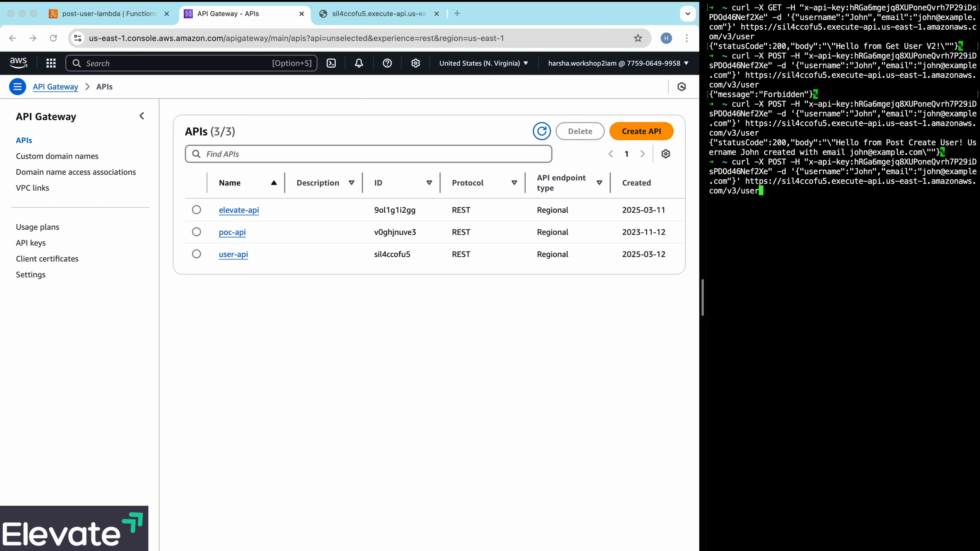
{"action": "key", "text": "Return"}
{"action": "key", "text": "Up"}
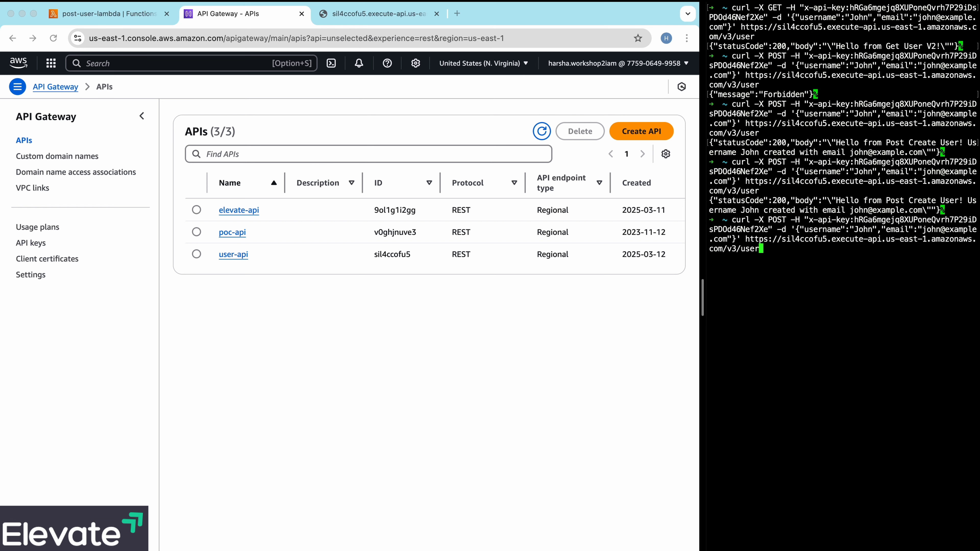
{"action": "key", "text": "Return"}
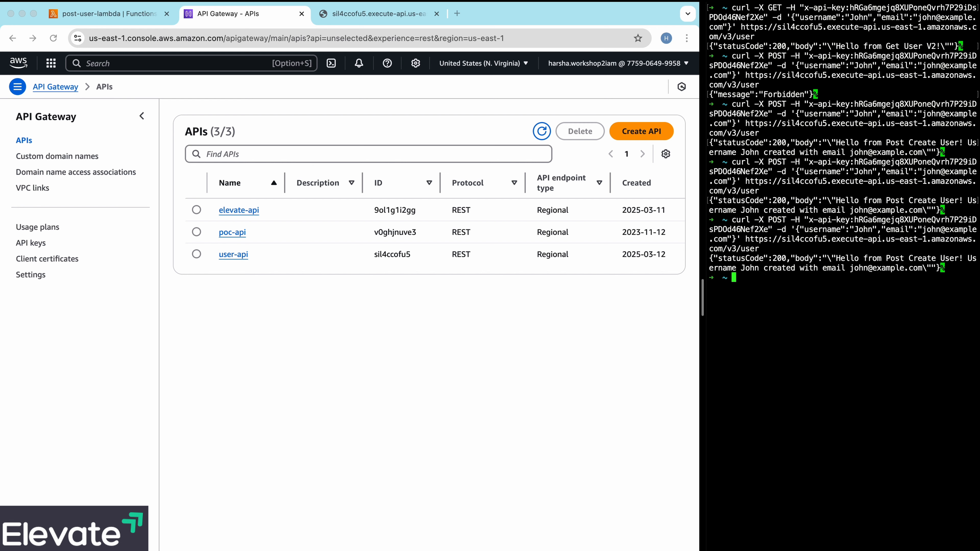
{"action": "key", "text": "Up"}
{"action": "key", "text": "Return"}
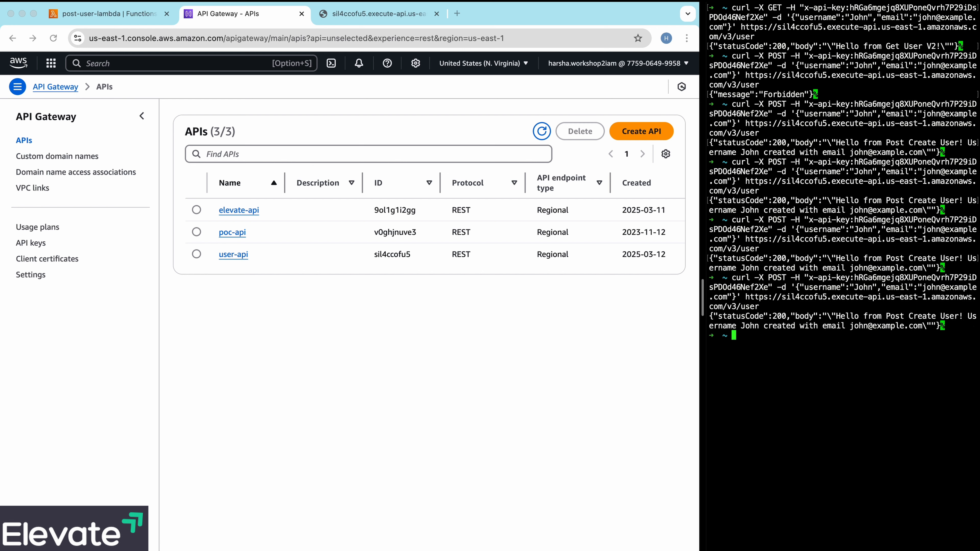
{"action": "key", "text": "Up"}
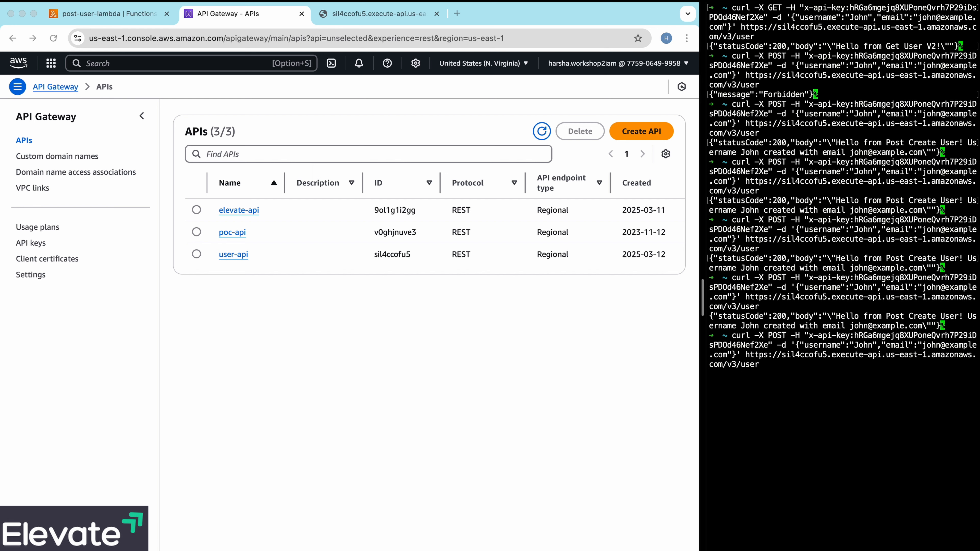
{"action": "key", "text": "Return"}
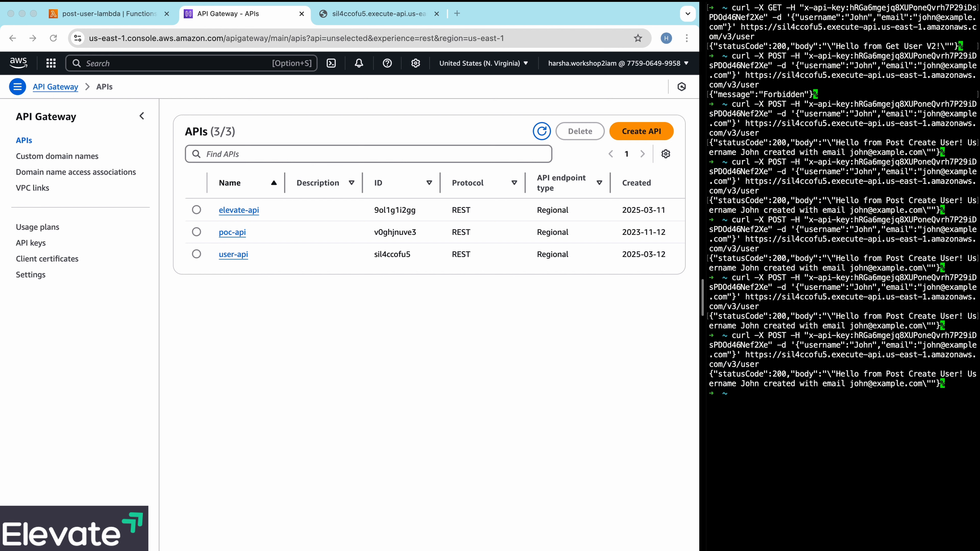
{"action": "key", "text": "Up"}
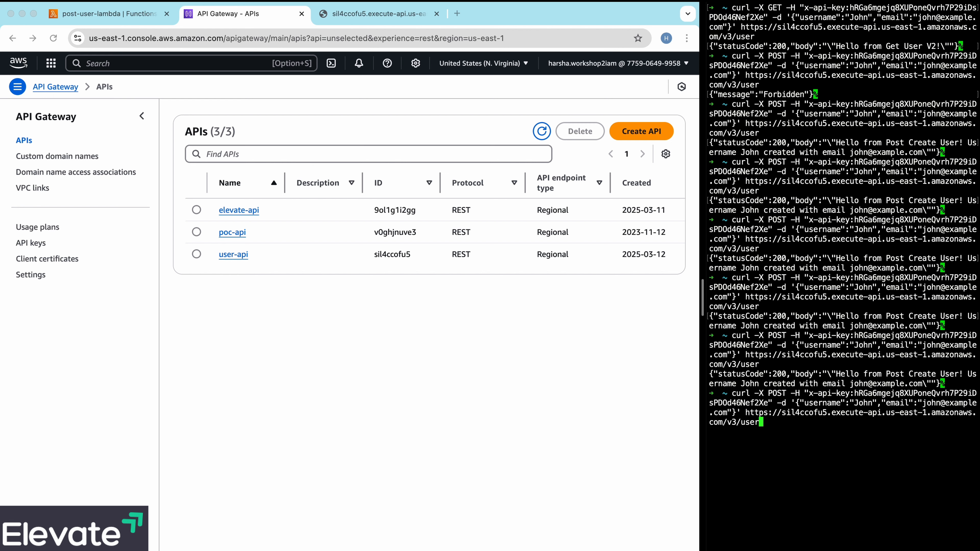
{"action": "key", "text": "Return"}
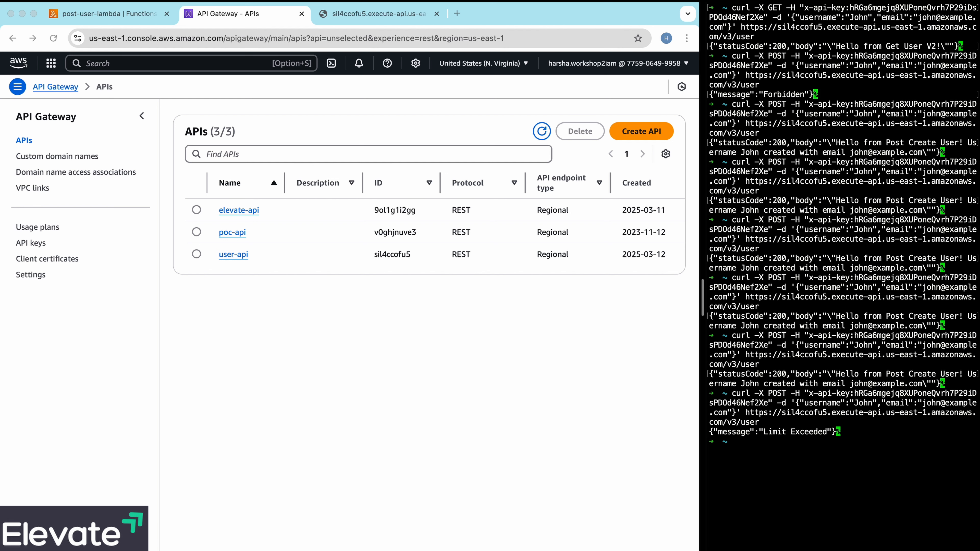
- Change the stage in the recalled POST command's URL to v2 and send the request to /v2/user
{"action": "key", "text": "Up"}
{"action": "key", "text": "Left"}
{"action": "key", "text": "Left"}
{"action": "key", "text": "Left"}
{"action": "key", "text": "Left"}
{"action": "key", "text": "Left"}
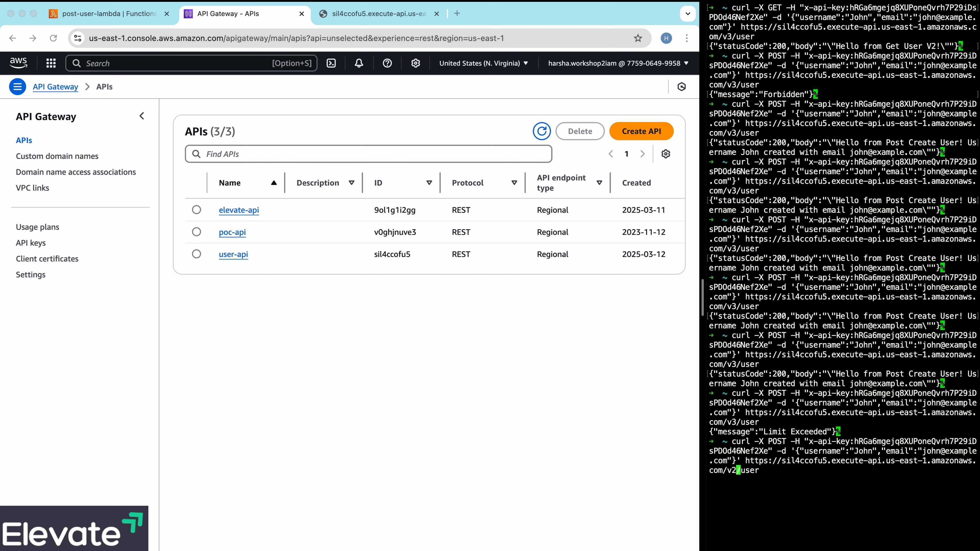
{"action": "type", "text": "2"}
{"action": "key", "text": "Return"}
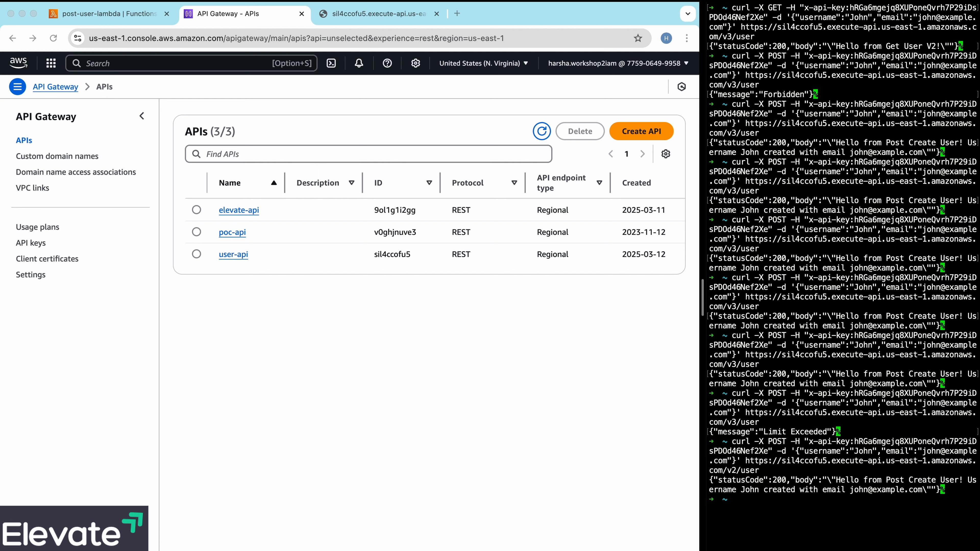
- Repeat the POST request to /v2/user several times in succession to check that stage's limits
{"action": "key", "text": "Up"}
{"action": "key", "text": "Return"}
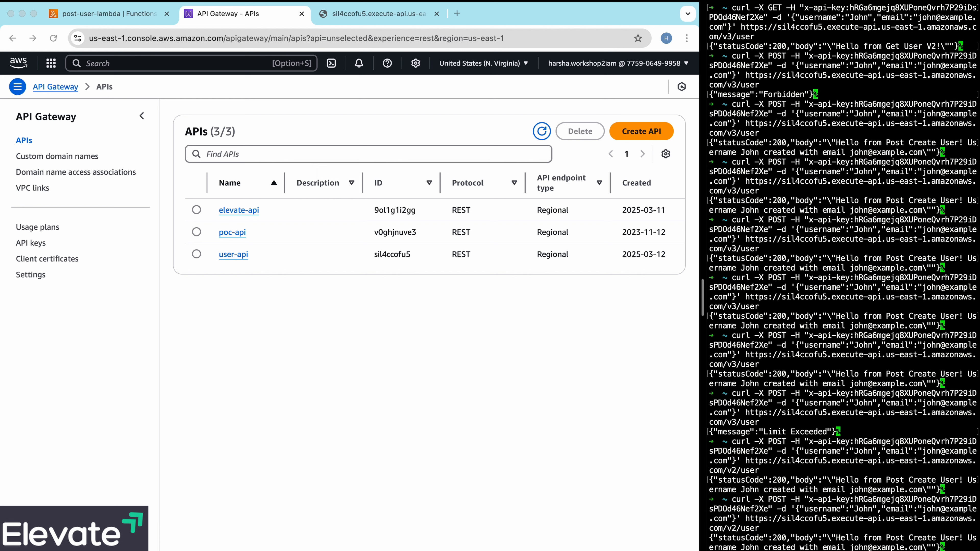
{"action": "key", "text": "Up"}
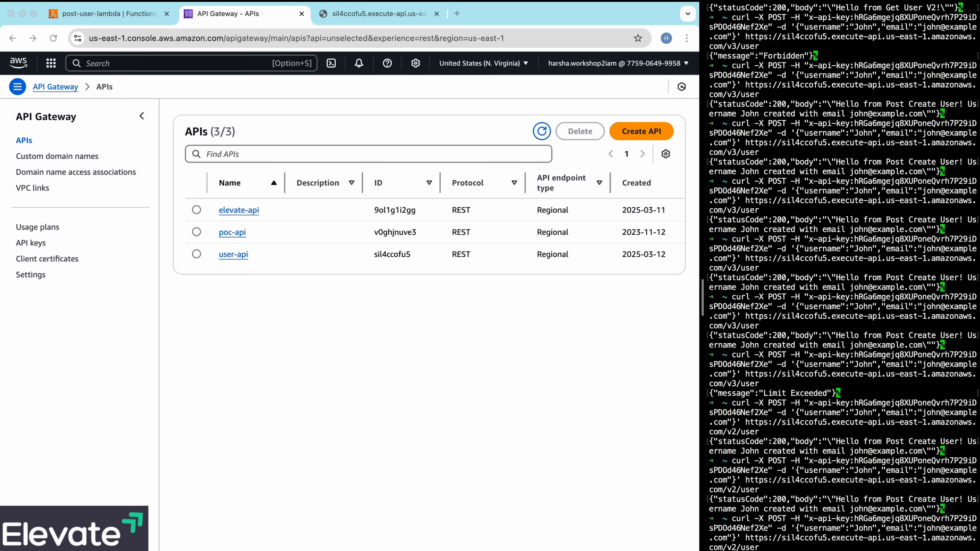
{"action": "key", "text": "Return"}
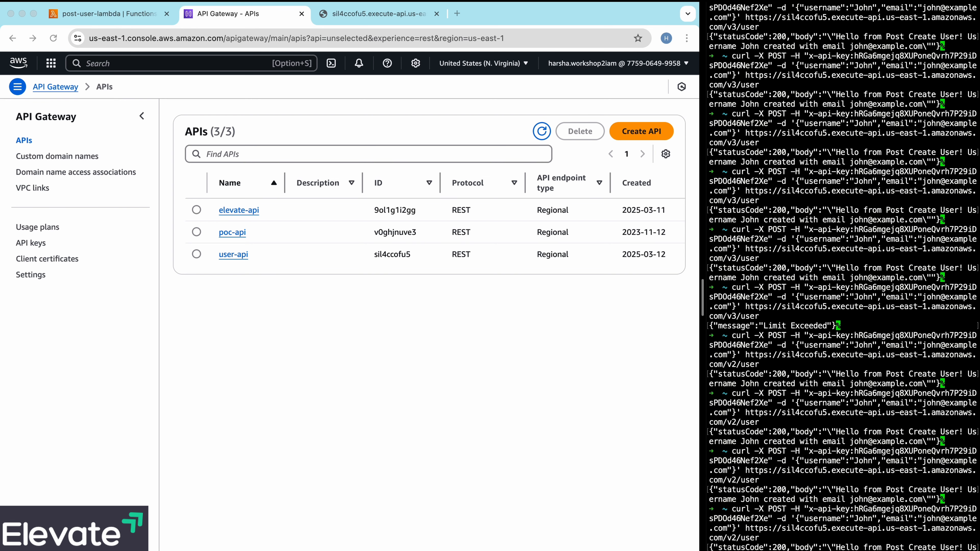
- Send the POST request to /v2/user two more times to keep testing that stage without the v3 quota
{"action": "key", "text": "Up"}
{"action": "key", "text": "Return"}
{"action": "key", "text": "Up"}
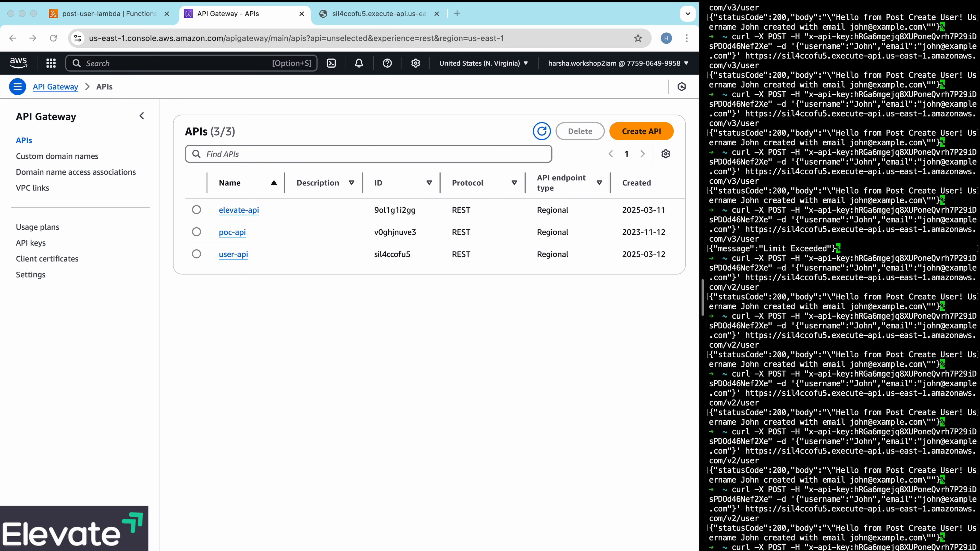
{"action": "key", "text": "Return"}
{"action": "key", "text": "Up"}
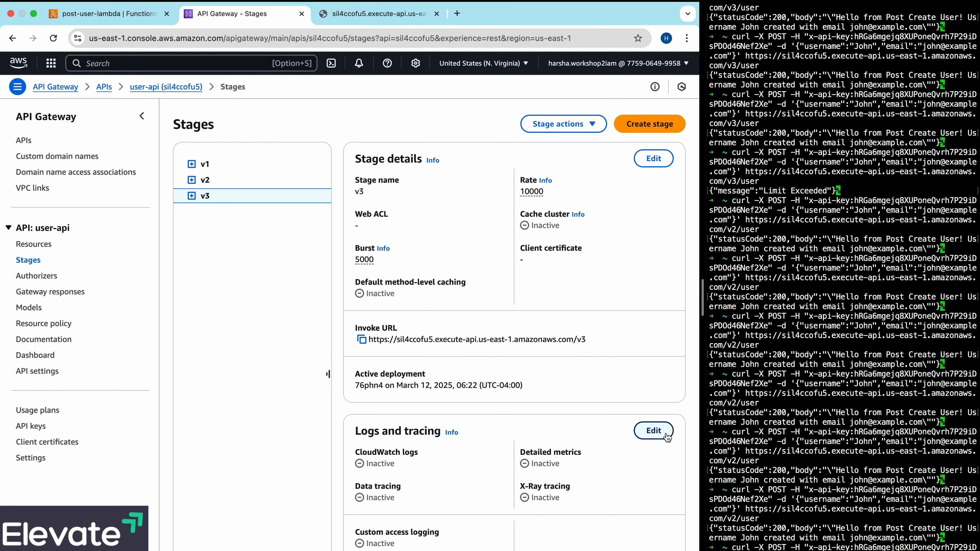
- Set the v3 stage's CloudWatch logs to Errors and info logs, save, and dismiss the notification
{"action": "left_click", "coordinate": [665, 434]}
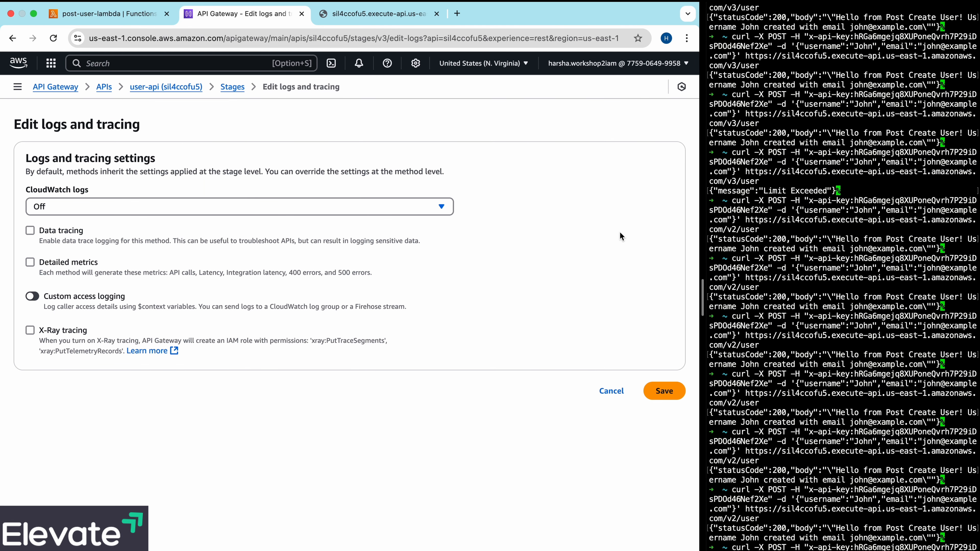
{"action": "left_click", "coordinate": [392, 210]}
{"action": "left_click", "coordinate": [196, 288]}
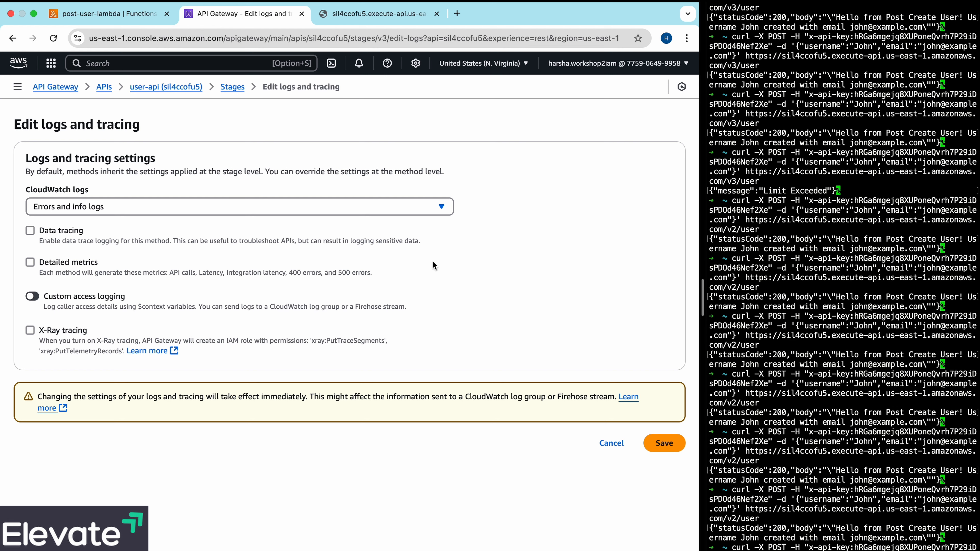
{"action": "left_click", "coordinate": [671, 453]}
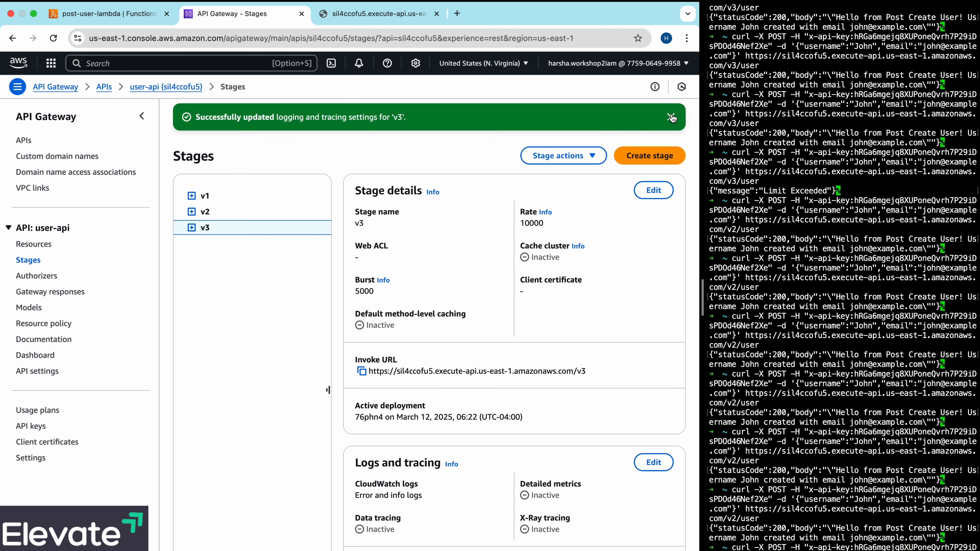
{"action": "left_click", "coordinate": [671, 117]}
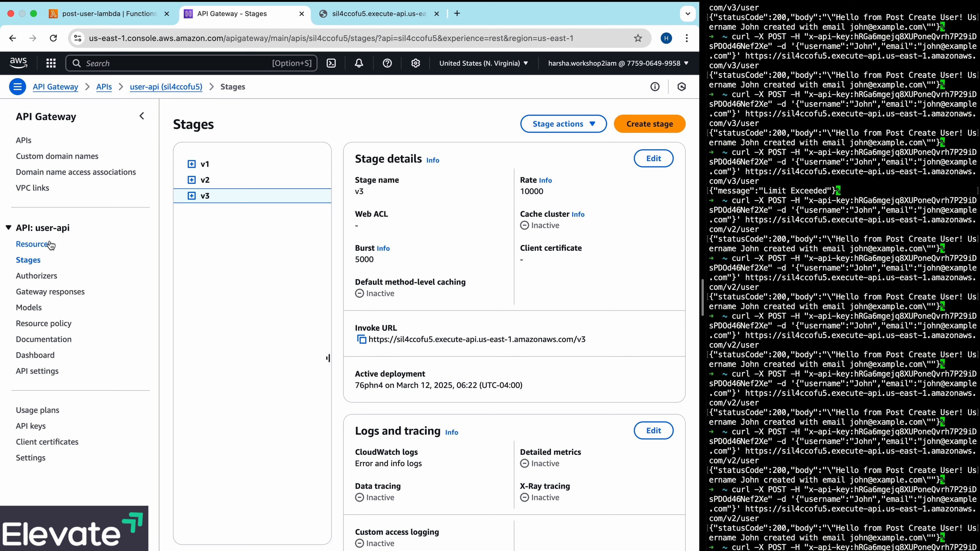
- Open the user-api dashboard for stage v3 and examine its API calls, latency and error charts
{"action": "left_click", "coordinate": [54, 355]}
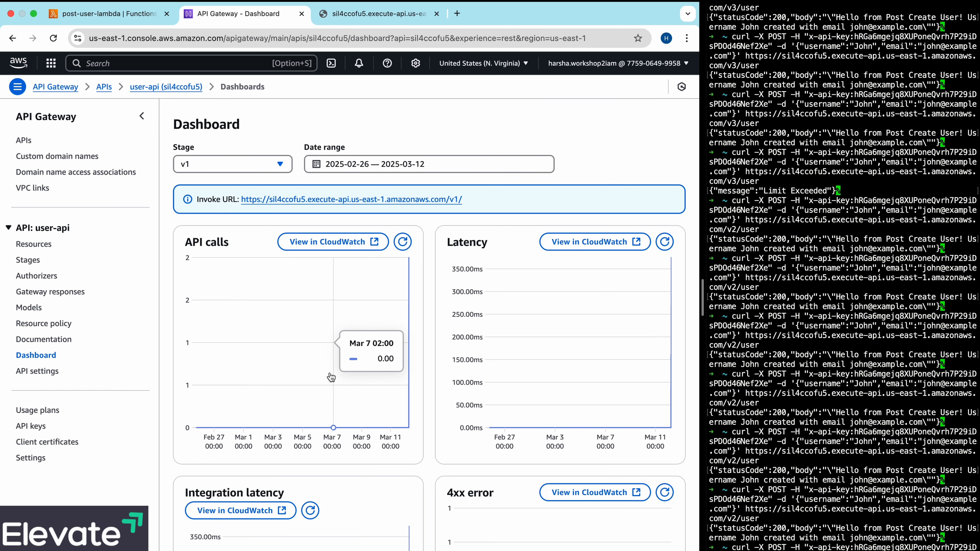
{"action": "left_click", "coordinate": [282, 166]}
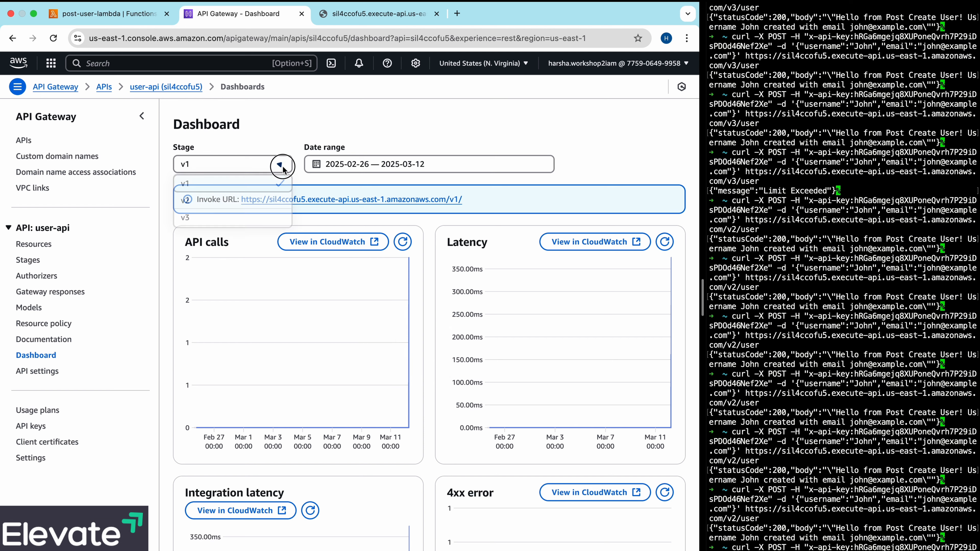
{"action": "left_click", "coordinate": [237, 217]}
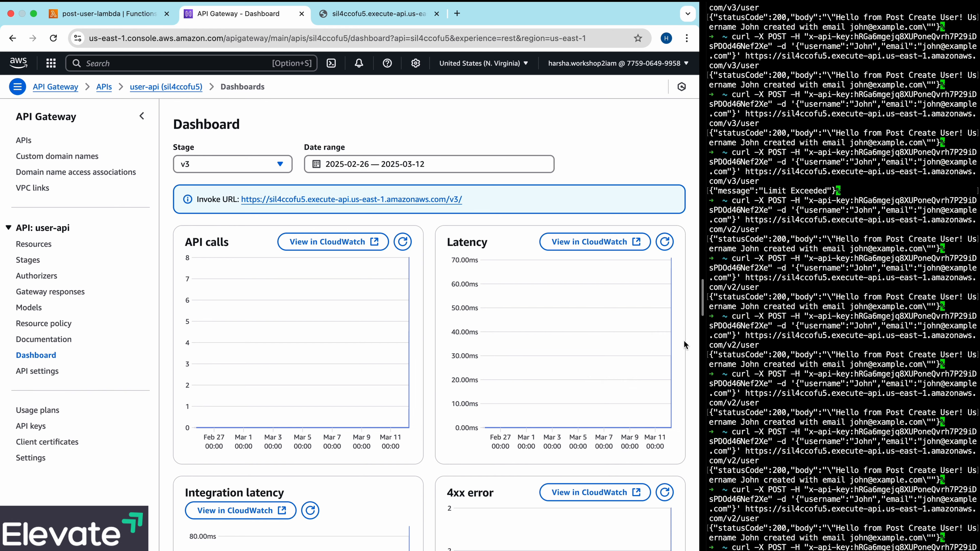
{"action": "scroll", "coordinate": [684, 343], "scroll_direction": "down", "scroll_amount": 8}
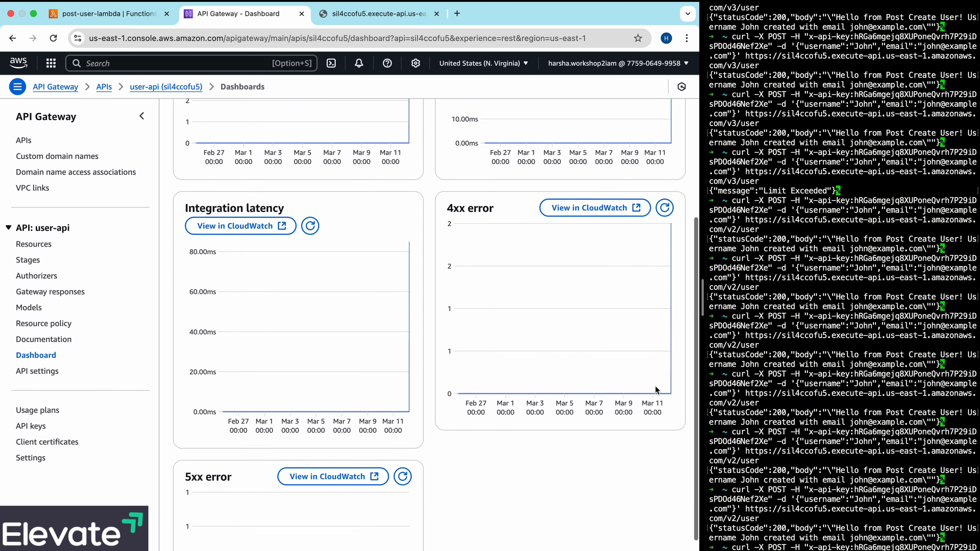
{"action": "scroll", "coordinate": [656, 390], "scroll_direction": "down", "scroll_amount": 5}
{"action": "scroll", "coordinate": [645, 423], "scroll_direction": "up", "scroll_amount": 12}
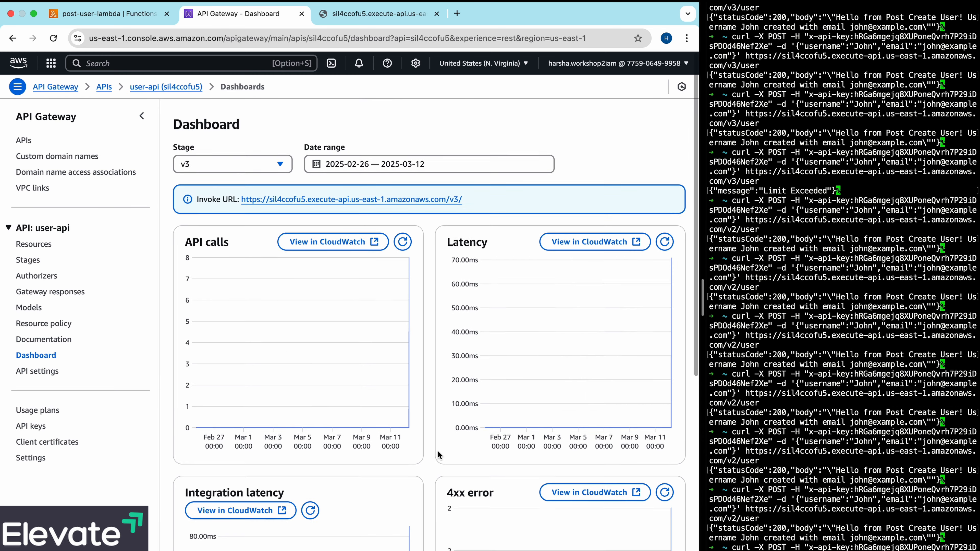
{"action": "scroll", "coordinate": [439, 455], "scroll_direction": "down", "scroll_amount": 8}
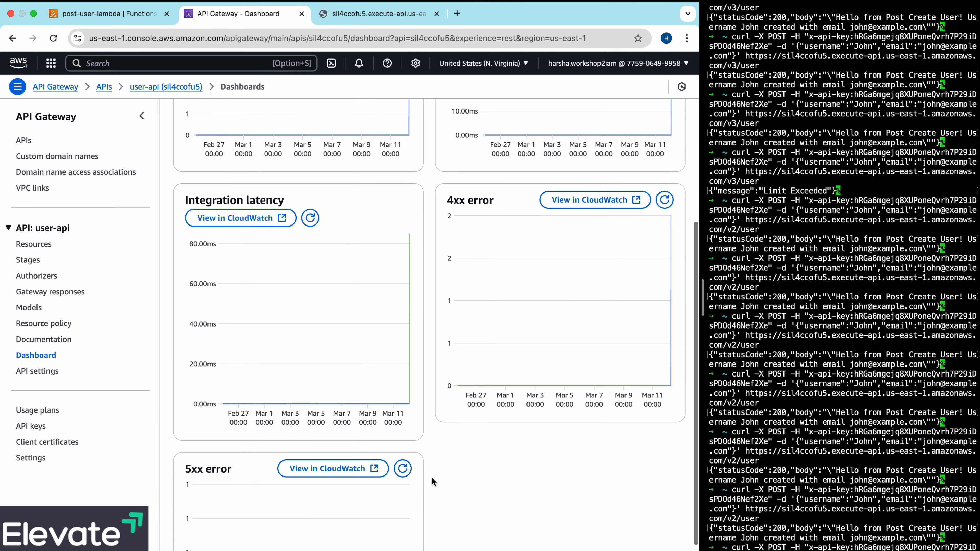
{"action": "scroll", "coordinate": [433, 481], "scroll_direction": "up", "scroll_amount": 8}
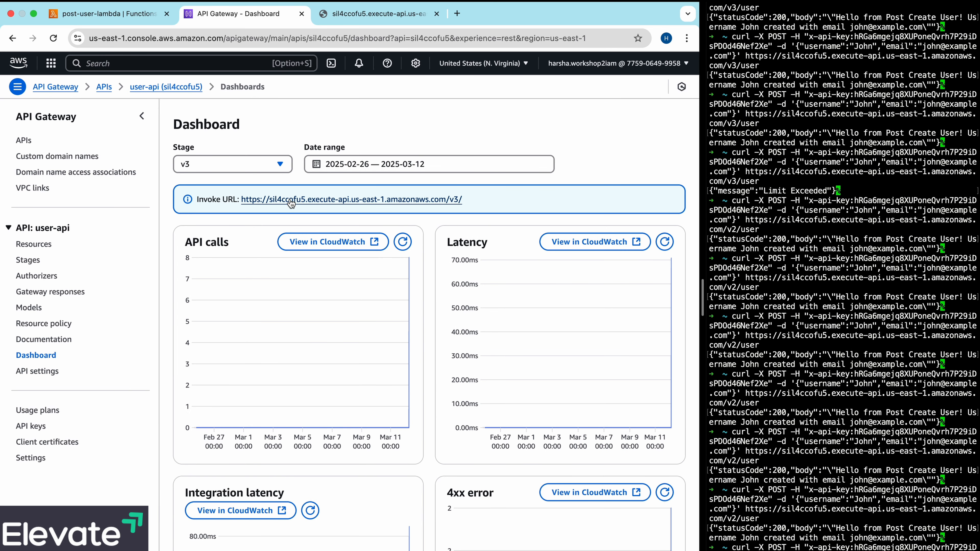
- Switch the dashboard to stage v2 to examine its charts, and to stage v1 for comparison
{"action": "left_click", "coordinate": [280, 164]}
{"action": "left_click", "coordinate": [248, 199]}
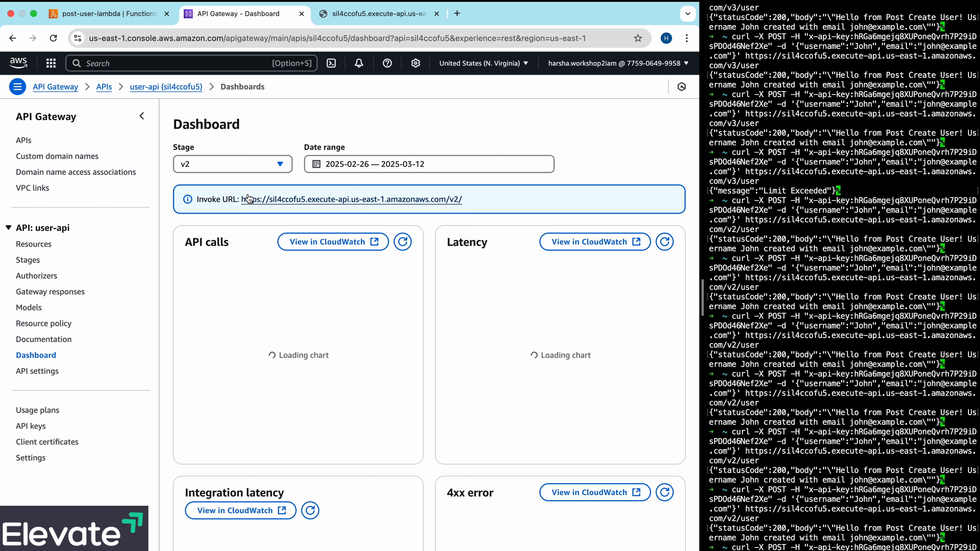
{"action": "scroll", "coordinate": [248, 219], "scroll_direction": "down", "scroll_amount": 8}
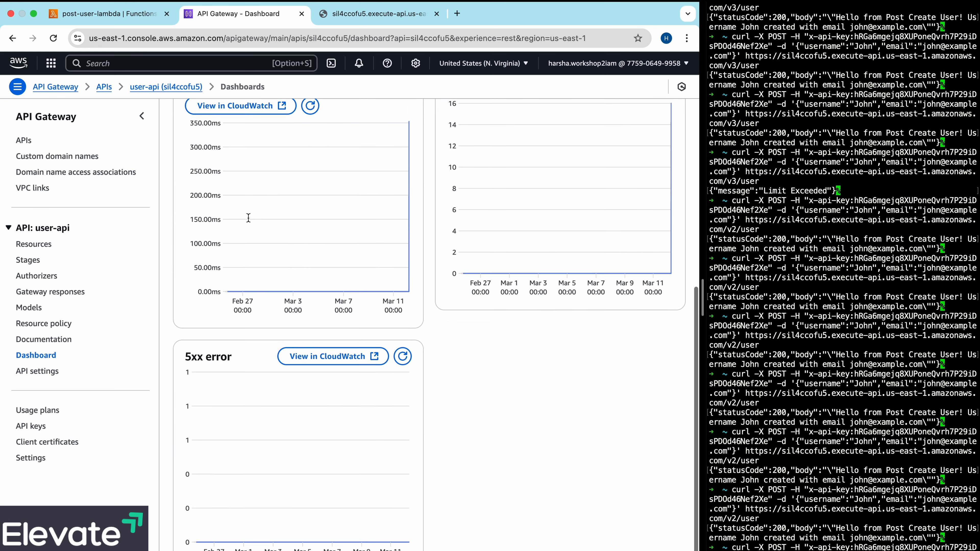
{"action": "scroll", "coordinate": [248, 219], "scroll_direction": "up", "scroll_amount": 8}
{"action": "left_click", "coordinate": [265, 167]}
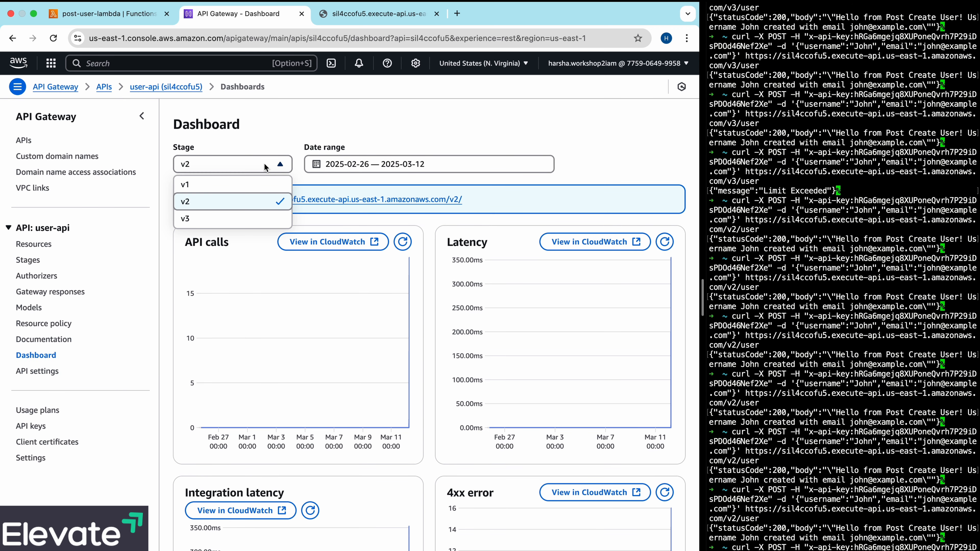
{"action": "left_click", "coordinate": [230, 184]}
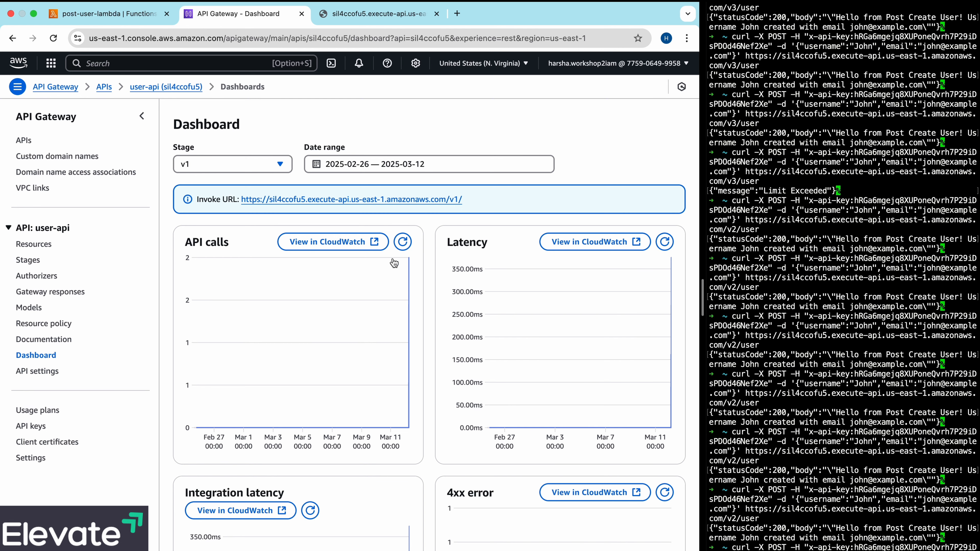
- Set the quota of user-api-usage-plan-v3 to 10 requests per day and save the plan
{"action": "left_click", "coordinate": [38, 411]}
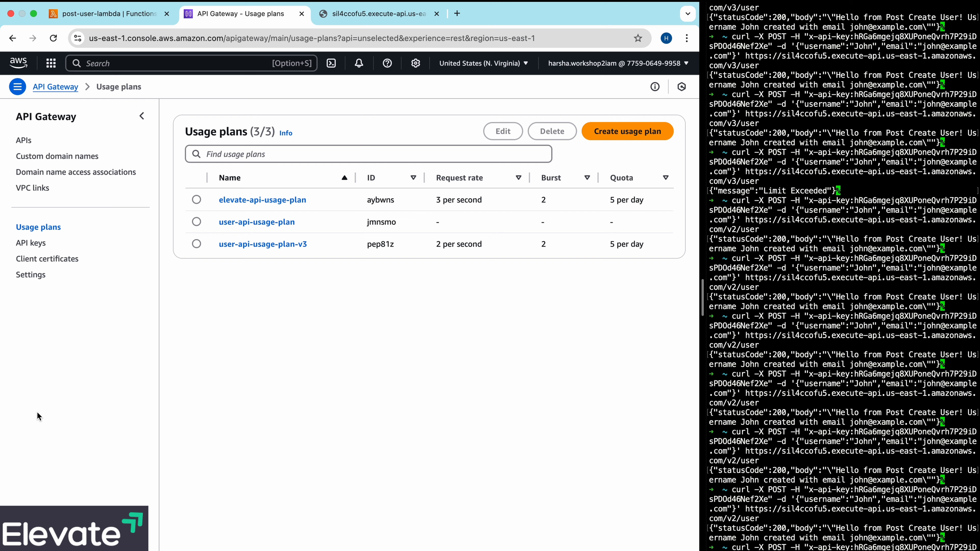
{"action": "left_click", "coordinate": [278, 244]}
{"action": "left_click", "coordinate": [233, 382]}
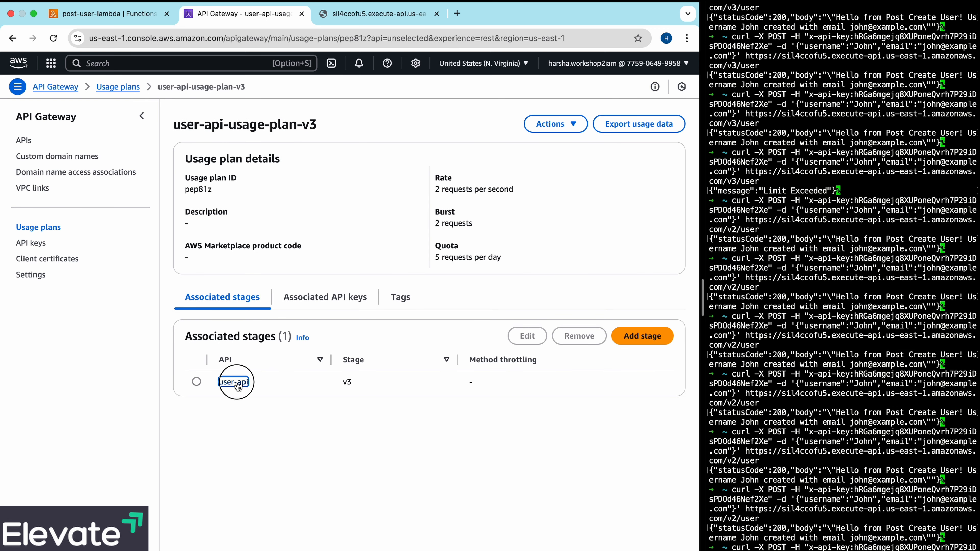
{"action": "left_click", "coordinate": [577, 131]}
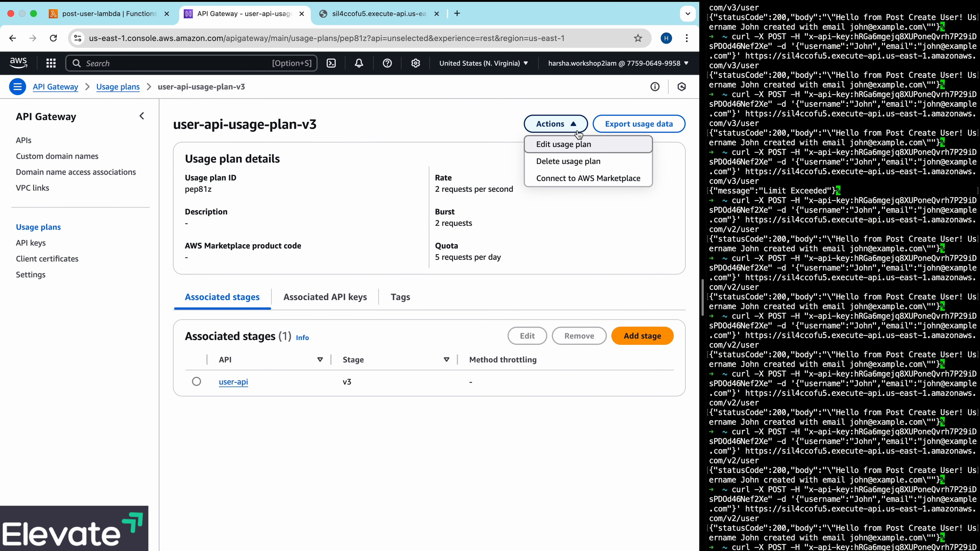
{"action": "left_click", "coordinate": [580, 148]}
{"action": "left_click", "coordinate": [67, 481]}
{"action": "key", "text": "BackSpace"}
{"action": "type", "text": "0"}
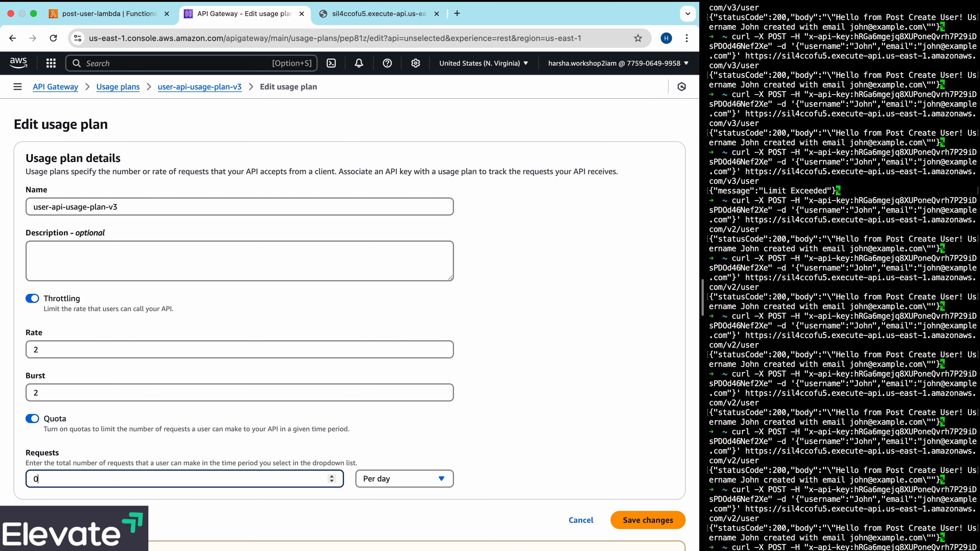
{"action": "type", "text": "10"}
{"action": "left_click", "coordinate": [628, 523]}
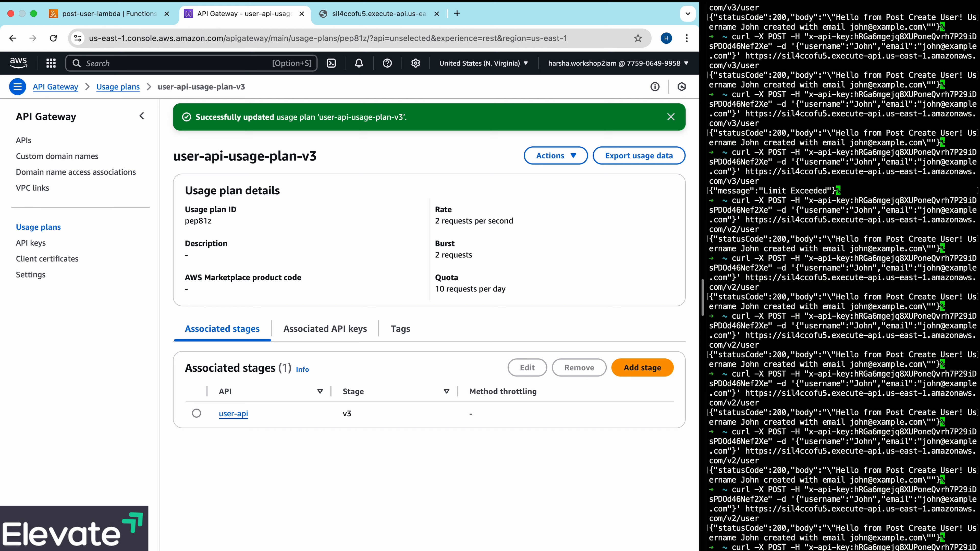
{"action": "left_click", "coordinate": [829, 461]}
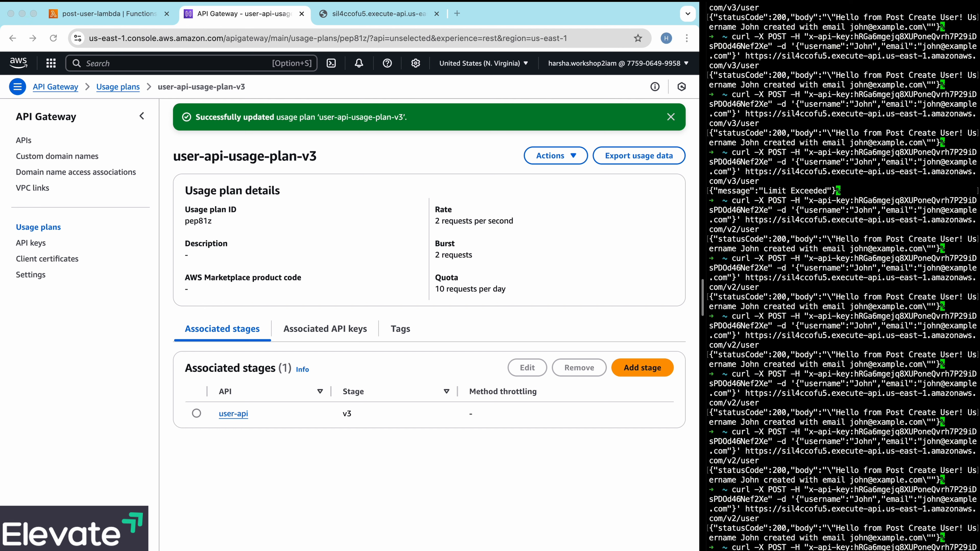
- Examine the monitoring metrics of post-user-lambda, including its invocations, duration and error charts
{"action": "left_click", "coordinate": [131, 18]}
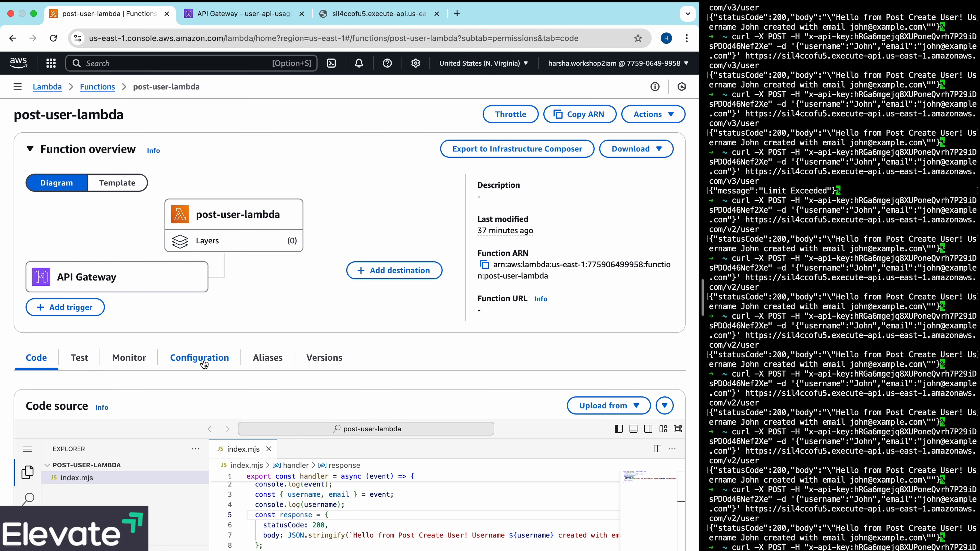
{"action": "left_click", "coordinate": [131, 359]}
{"action": "scroll", "coordinate": [254, 339], "scroll_direction": "down", "scroll_amount": 1}
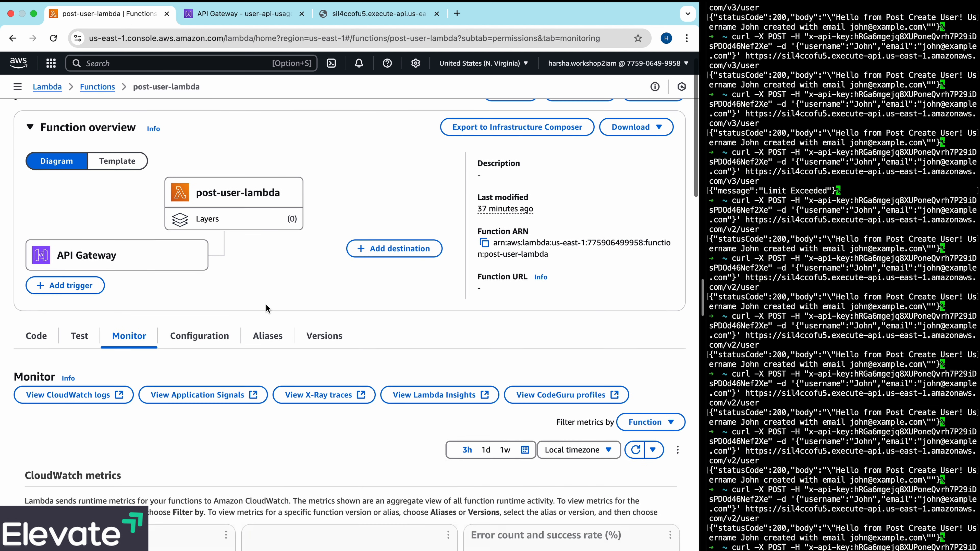
{"action": "scroll", "coordinate": [266, 308], "scroll_direction": "down", "scroll_amount": 5}
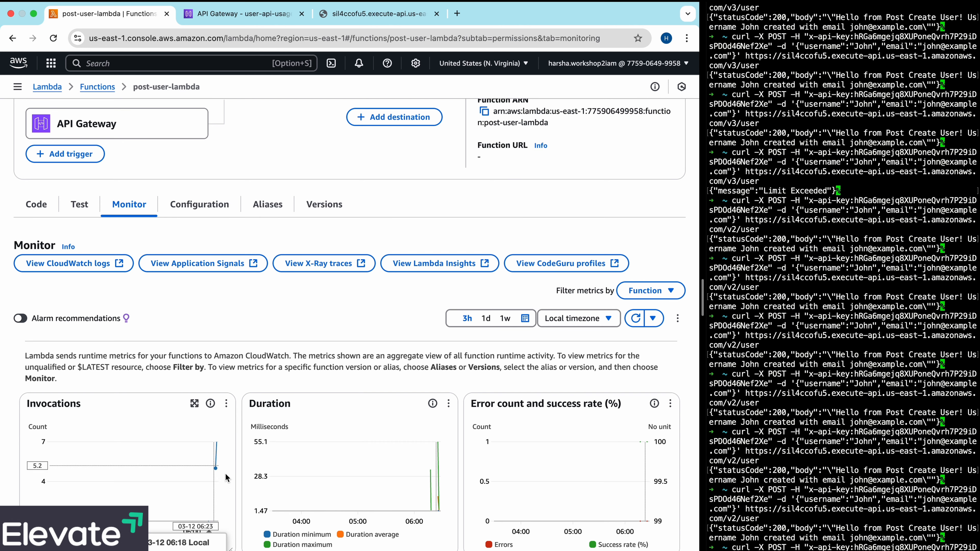
{"action": "scroll", "coordinate": [419, 332], "scroll_direction": "down", "scroll_amount": 5}
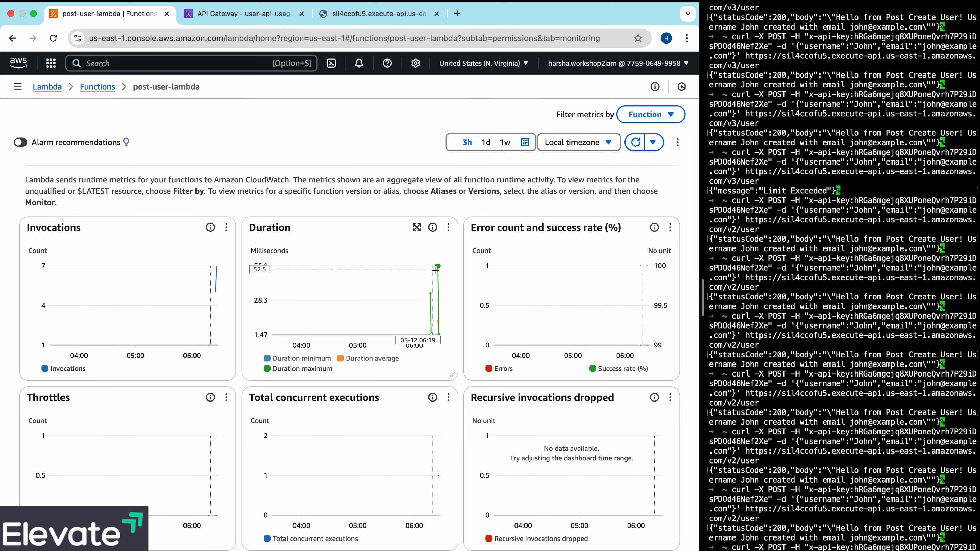
{"action": "scroll", "coordinate": [376, 276], "scroll_direction": "up", "scroll_amount": 2}
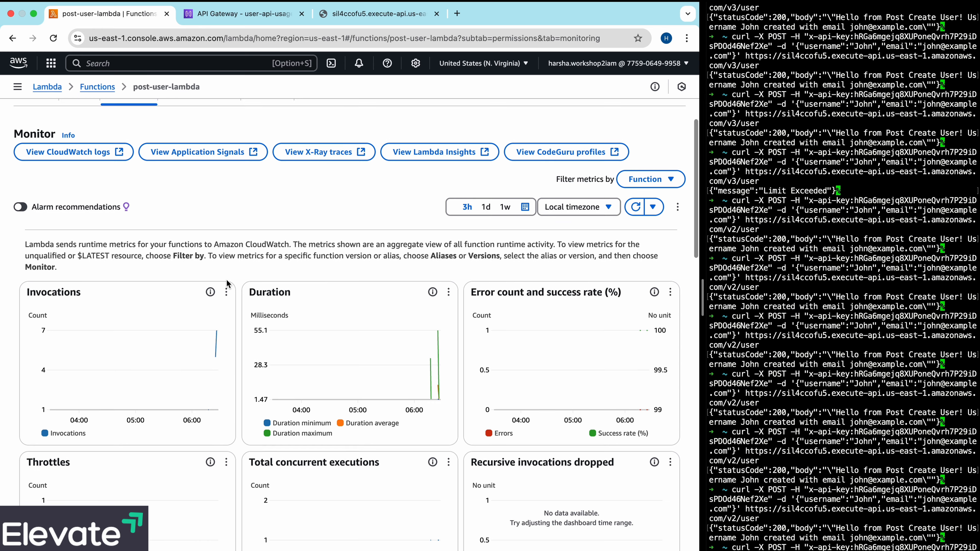
- Open post-user-lambda's CloudWatch log group and view the events in its most recent log stream
{"action": "scroll", "coordinate": [376, 276], "scroll_direction": "up", "scroll_amount": 4}
{"action": "left_click", "coordinate": [91, 271]}
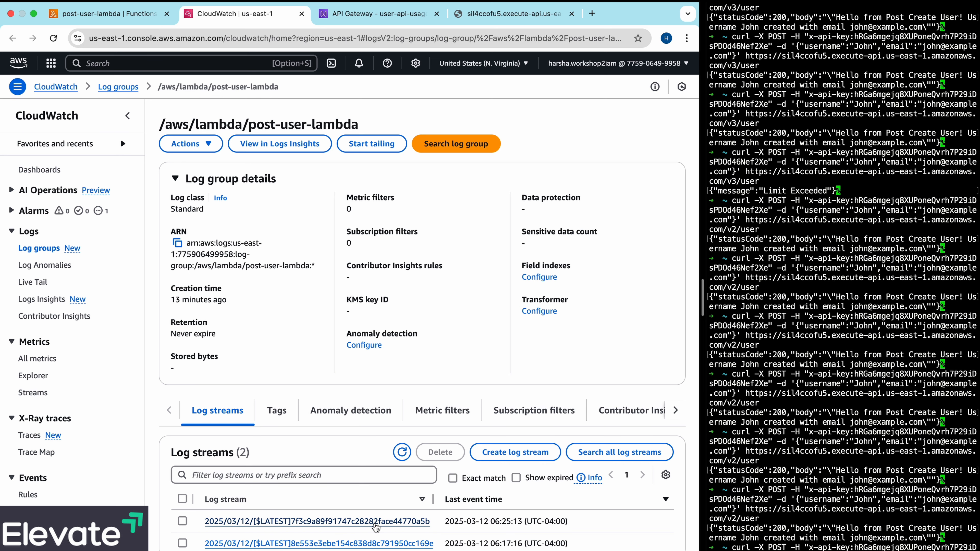
{"action": "left_click", "coordinate": [375, 522]}
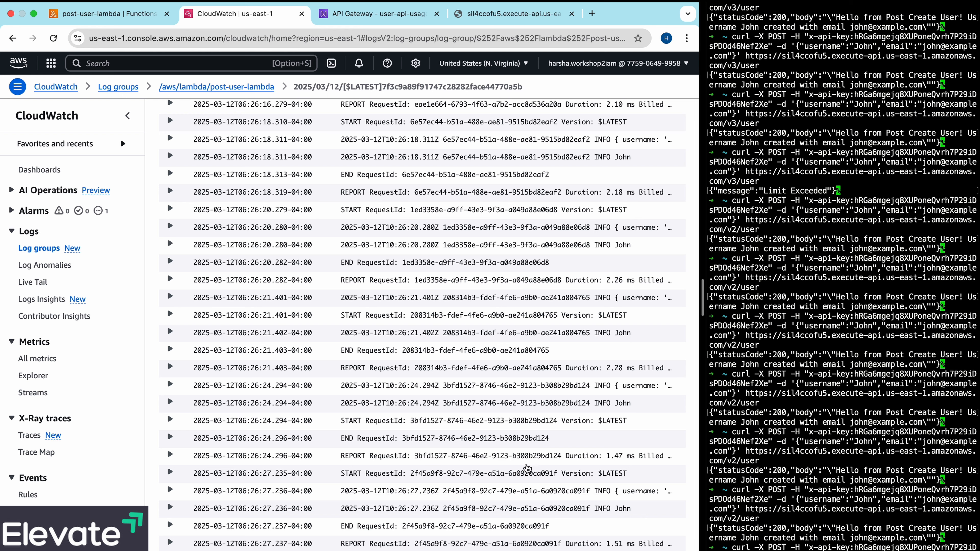
- Switch to the terminal and recall the last POST request to /v2/user
{"action": "left_click", "coordinate": [802, 540]}
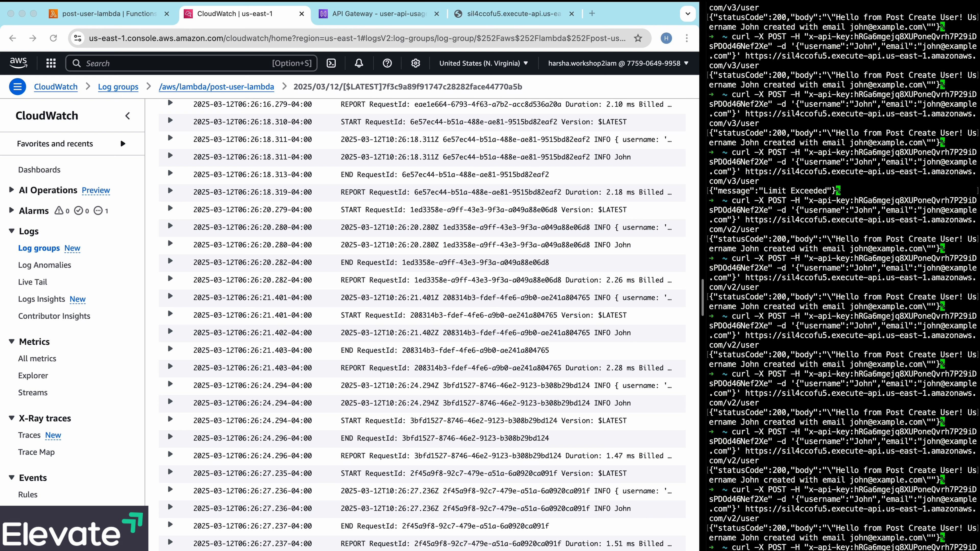
{"action": "key", "text": "Up"}
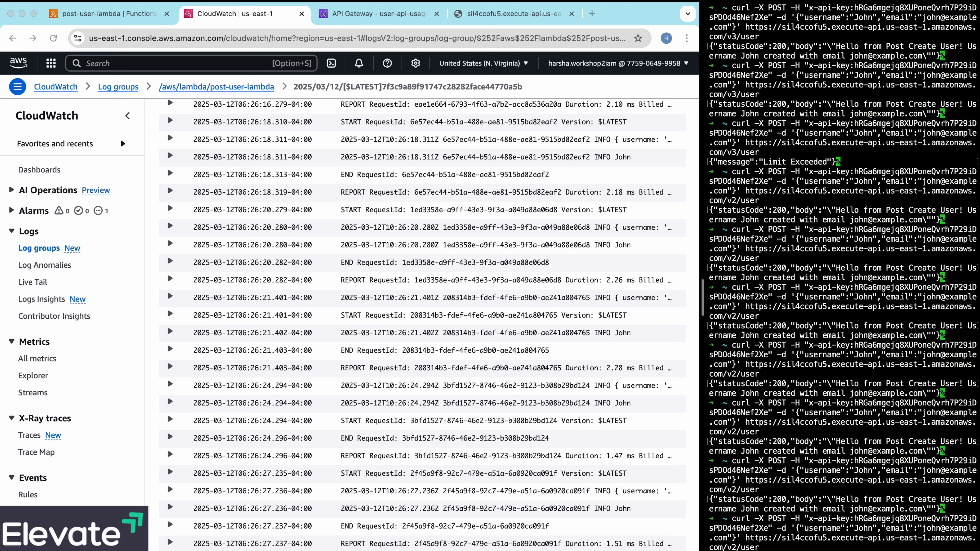
- Send the recalled POST request to /v2/user, and on a cleared terminal send the POST request to /v3/user once
{"action": "key", "text": "Return"}
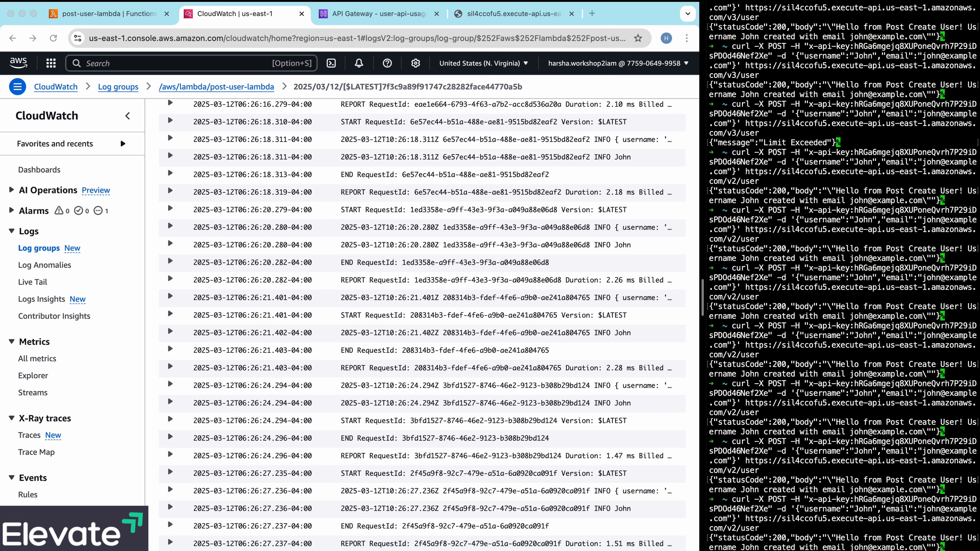
{"action": "key", "text": "ctrl+l"}
{"action": "key", "text": "Up"}
{"action": "key", "text": "Up"}
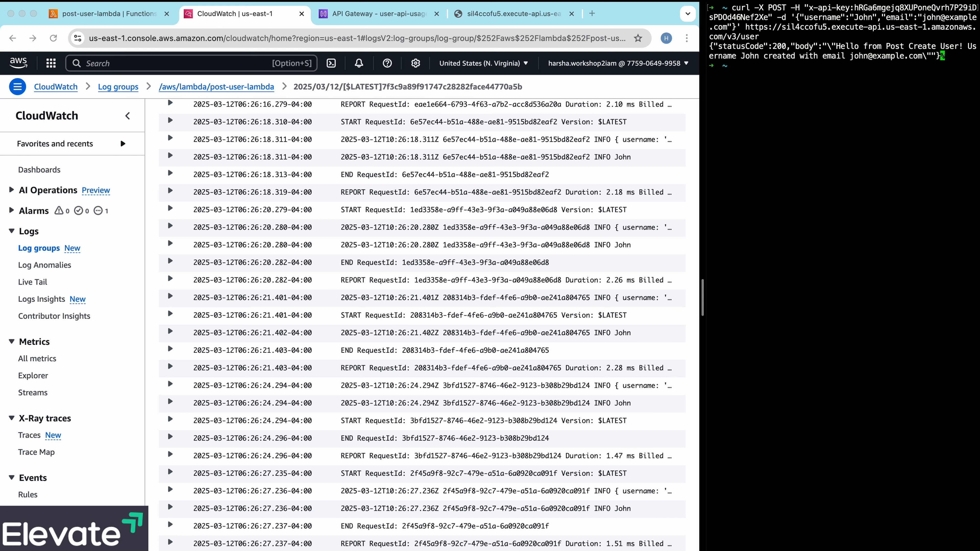
- Return to API Gateway in the browser and show the list of all APIs
{"action": "left_click", "coordinate": [422, 325]}
{"action": "scroll", "coordinate": [422, 325], "scroll_direction": "up", "scroll_amount": 1}
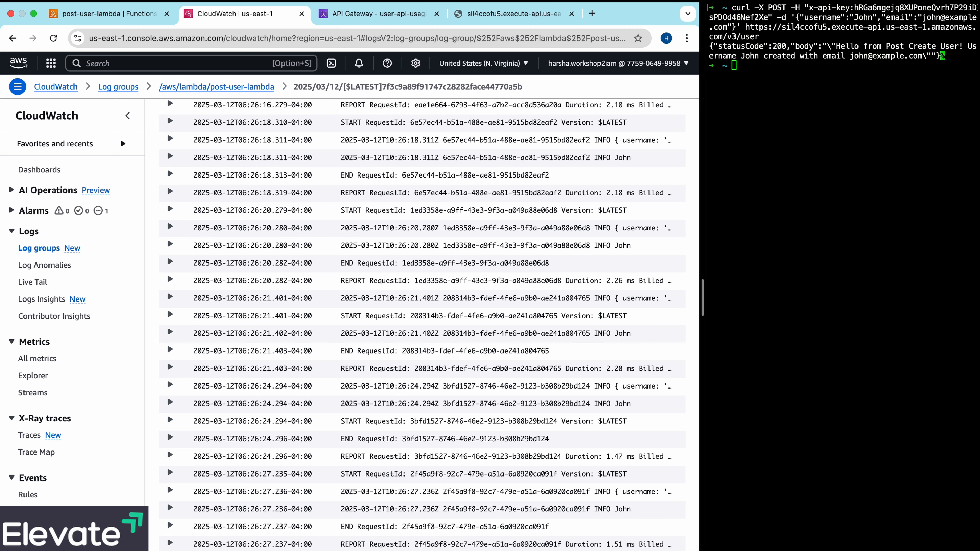
{"action": "left_click", "coordinate": [853, 279]}
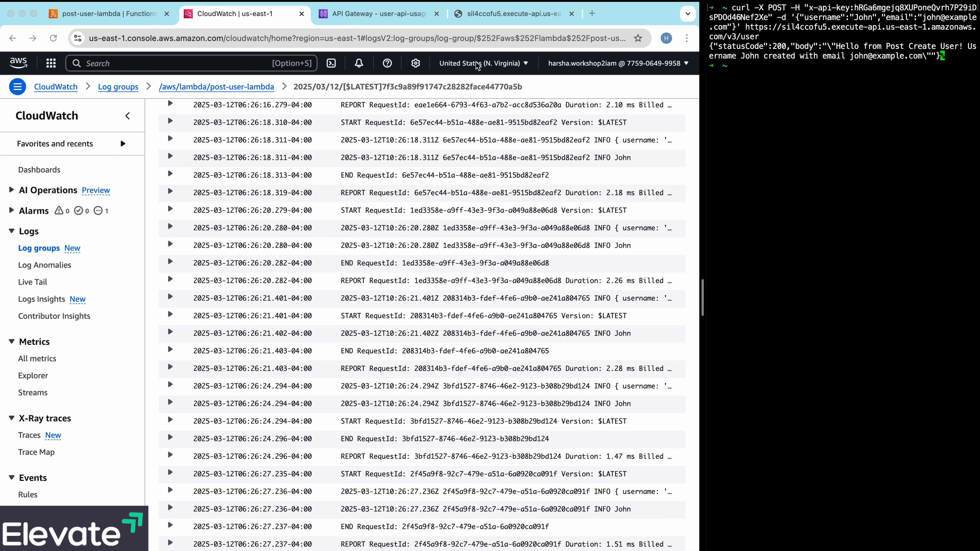
{"action": "left_click", "coordinate": [397, 15]}
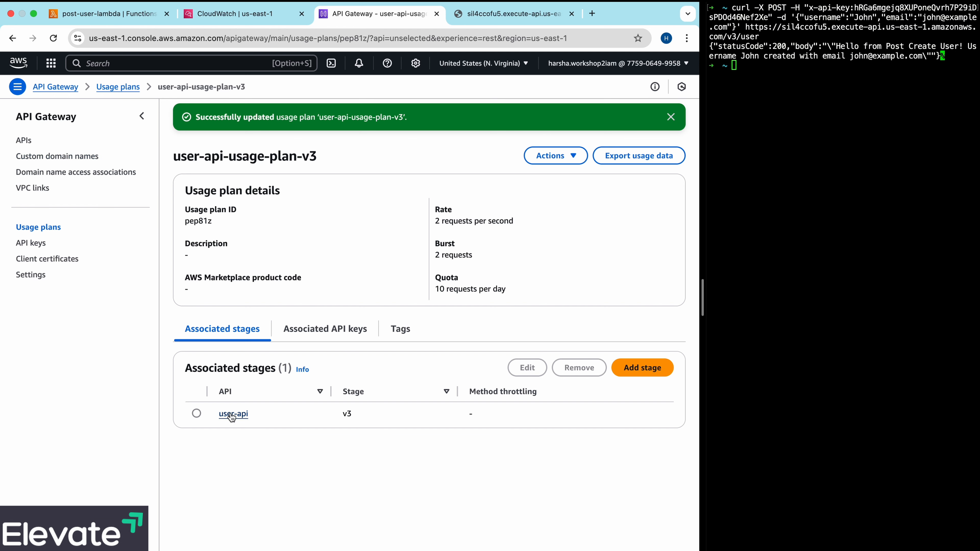
{"action": "left_click", "coordinate": [24, 141]}
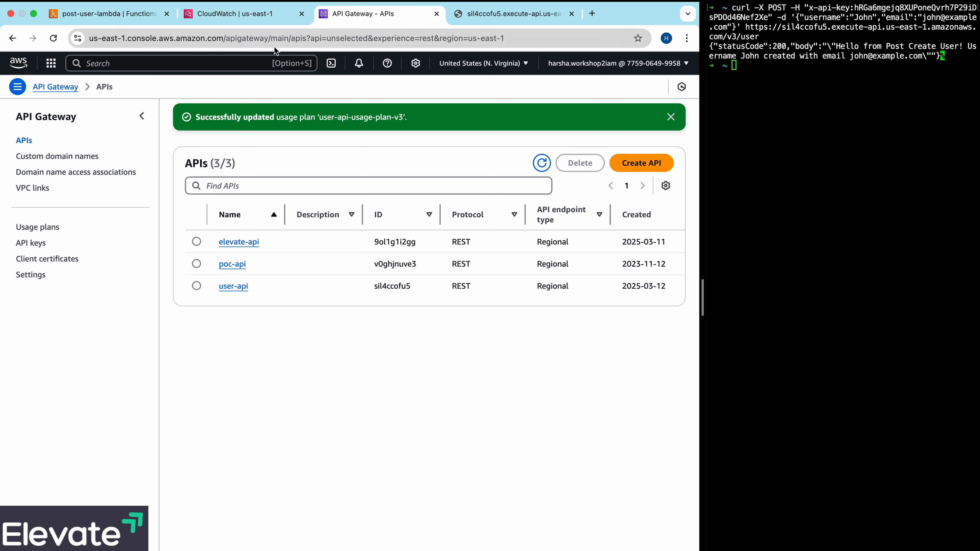
- Open the CloudWatch log groups in a new tab and view the latest log stream of API-Gateway-Execution-Logs_sil4ccofu5/v3
{"action": "left_click", "coordinate": [253, 15]}
{"action": "right_click", "coordinate": [116, 90]}
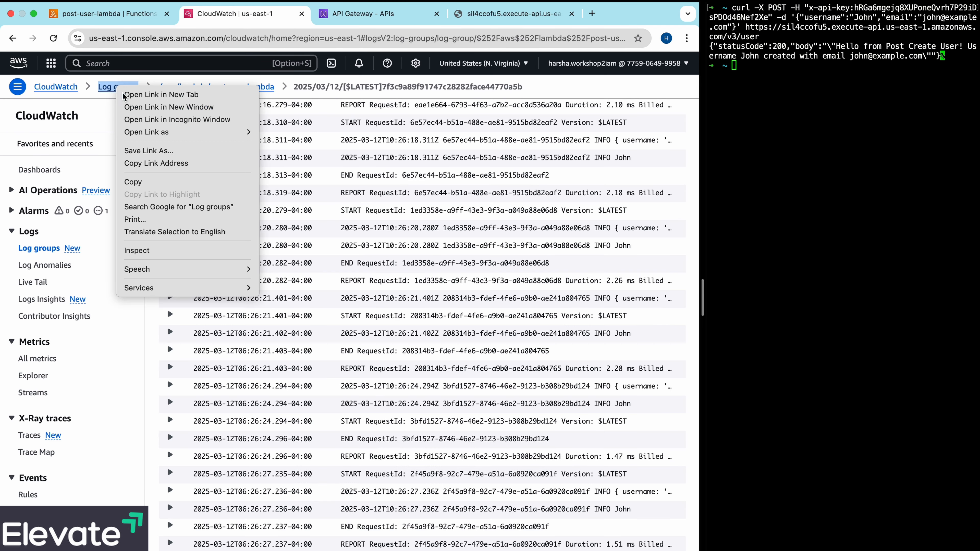
{"action": "left_click", "coordinate": [118, 93]}
{"action": "left_click", "coordinate": [317, 14]}
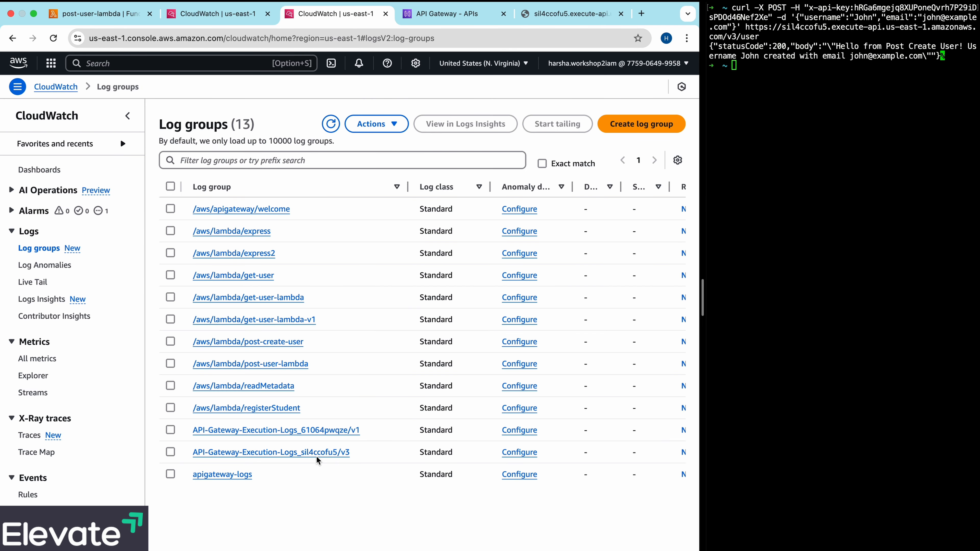
{"action": "left_click", "coordinate": [318, 454]}
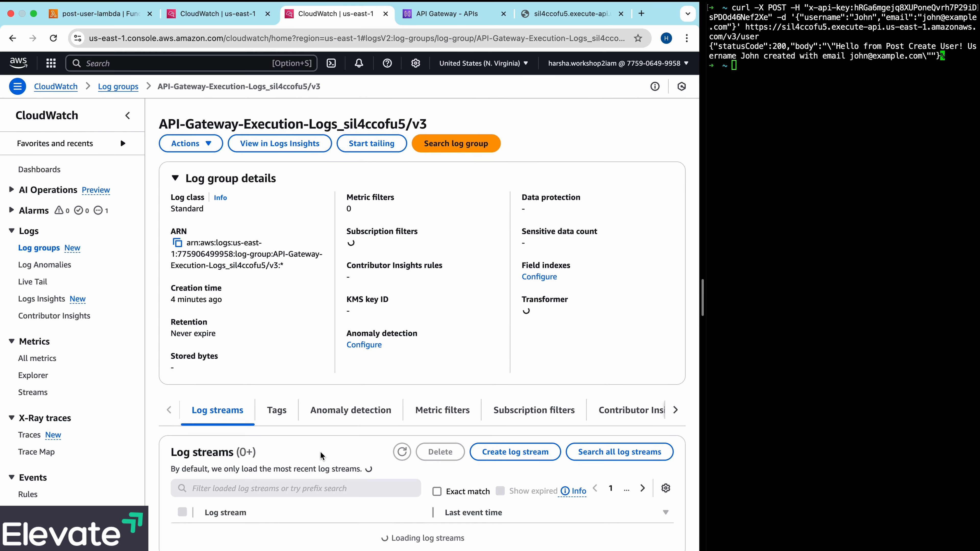
{"action": "left_click", "coordinate": [312, 527]}
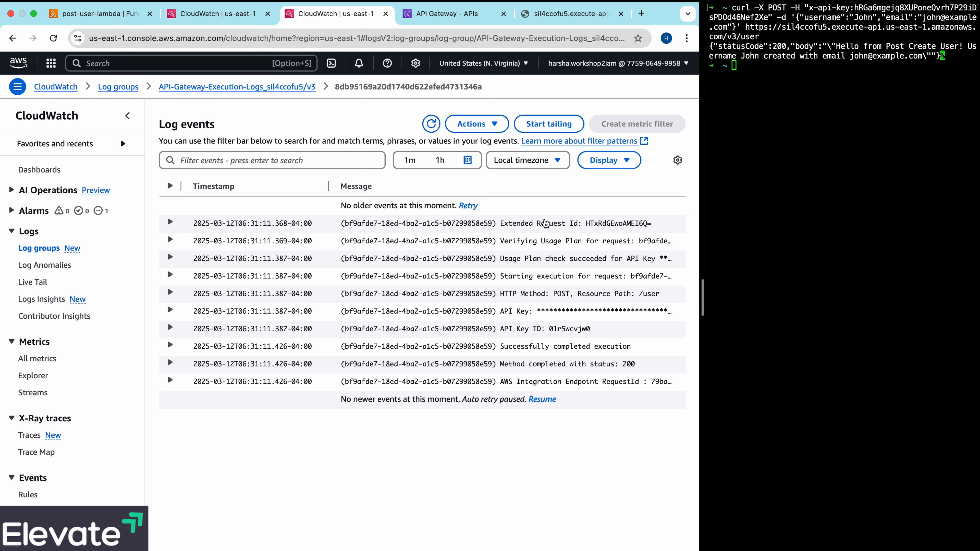
- Send another POST request to /v3/user and resume automatic loading of newer events in the open log stream
{"action": "left_click", "coordinate": [814, 218]}
{"action": "key", "text": "Up"}
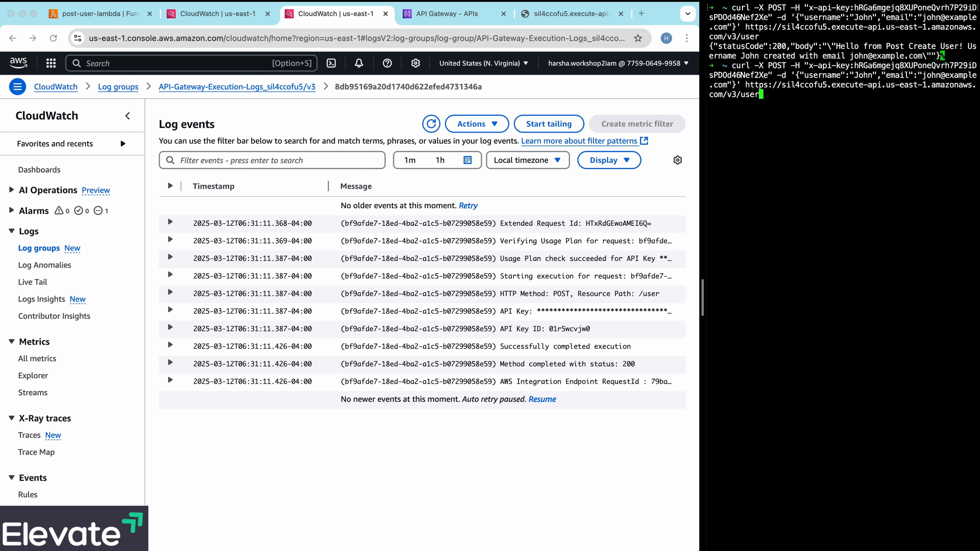
{"action": "key", "text": "Return"}
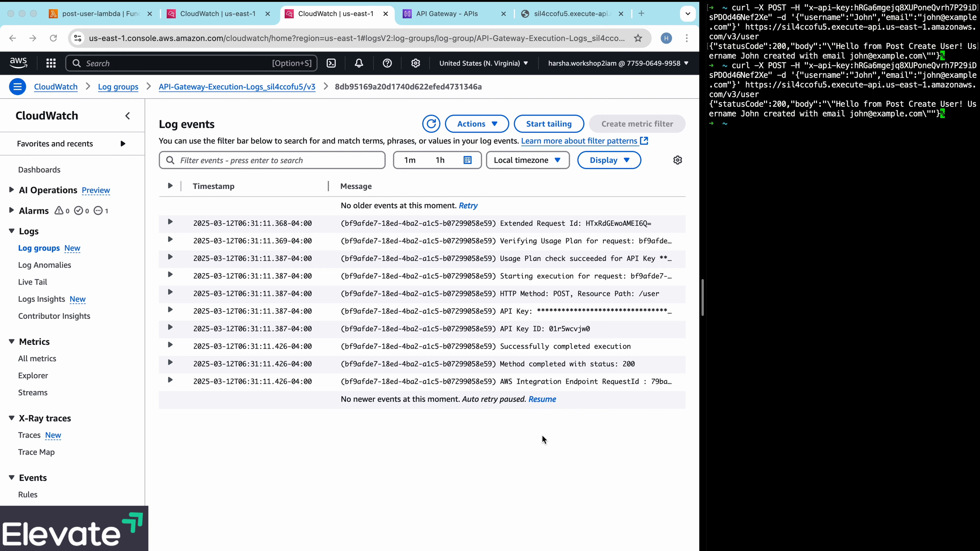
{"action": "left_click", "coordinate": [541, 399]}
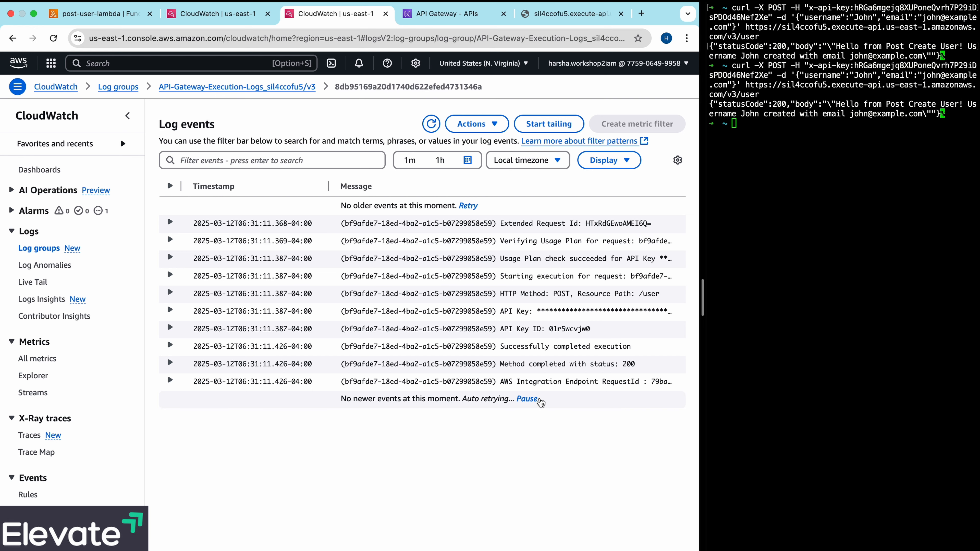
- Remove some characters from the API key in the /v3/user POST command and send the request with the invalid key
{"action": "left_click", "coordinate": [792, 279]}
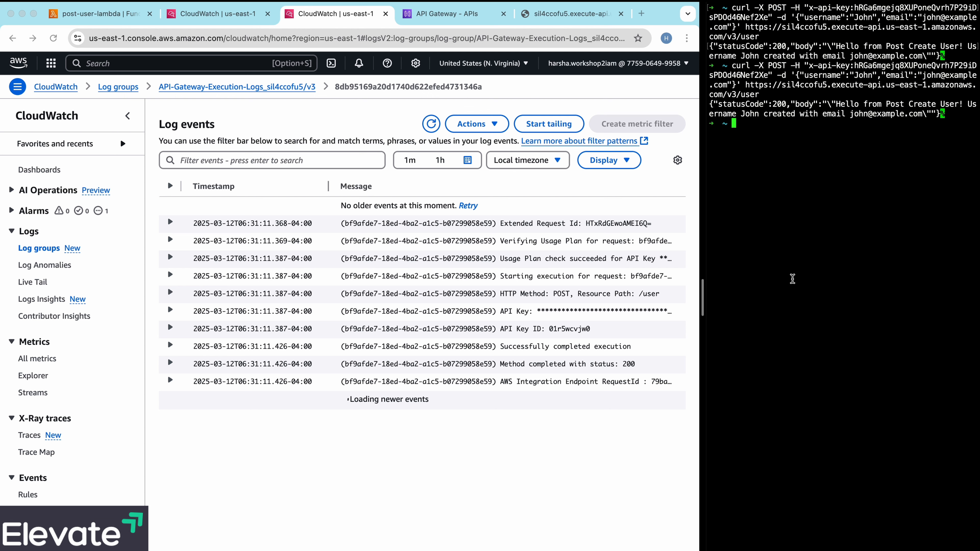
{"action": "key", "text": "Up"}
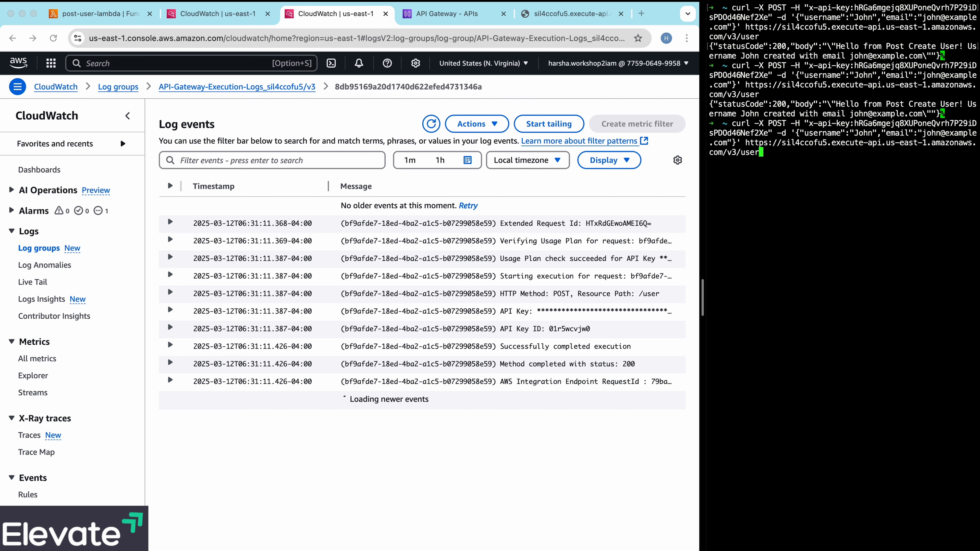
{"action": "key", "text": "ctrl+a"}
{"action": "key", "text": "alt+Right"}
{"action": "key", "text": "alt+Right"}
{"action": "key", "text": "alt+Right"}
{"action": "key", "text": "Right"}
{"action": "key", "text": "Right"}
{"action": "key", "text": "Right"}
{"action": "key", "text": "Right"}
{"action": "key", "text": "Right"}
{"action": "key", "text": "Right"}
{"action": "key", "text": "Right"}
{"action": "key", "text": "Right"}
{"action": "key", "text": "Right"}
{"action": "key", "text": "Right"}
{"action": "key", "text": "Right"}
{"action": "key", "text": "Right"}
{"action": "key", "text": "Right"}
{"action": "key", "text": "Right"}
{"action": "key", "text": "Right"}
{"action": "key", "text": "Right"}
{"action": "key", "text": "Right"}
{"action": "key", "text": "Right"}
{"action": "key", "text": "Right"}
{"action": "key", "text": "Right"}
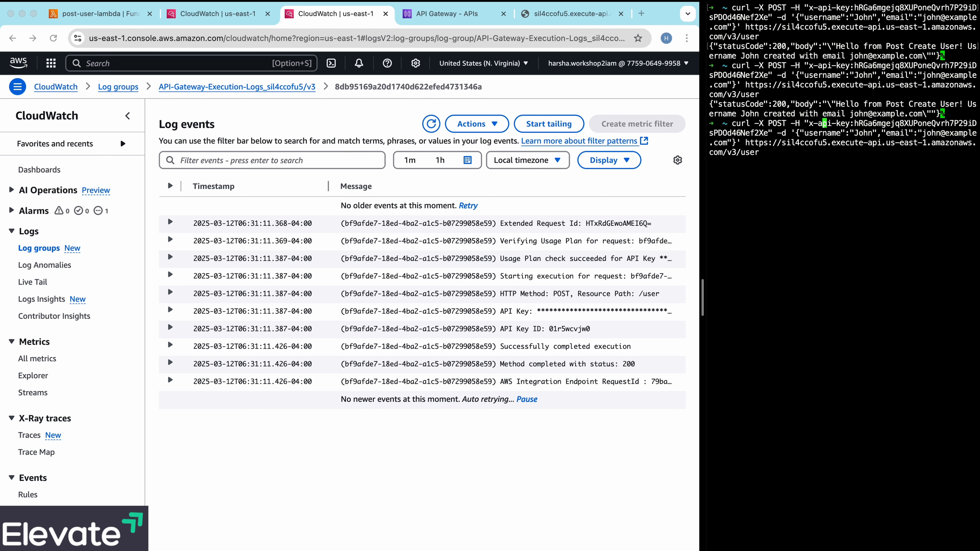
{"action": "key", "text": "BackSpace"}
{"action": "key", "text": "BackSpace"}
{"action": "key", "text": "BackSpace"}
{"action": "key", "text": "BackSpace"}
{"action": "key", "text": "BackSpace"}
{"action": "key", "text": "BackSpace"}
{"action": "key", "text": "BackSpace"}
{"action": "key", "text": "BackSpace"}
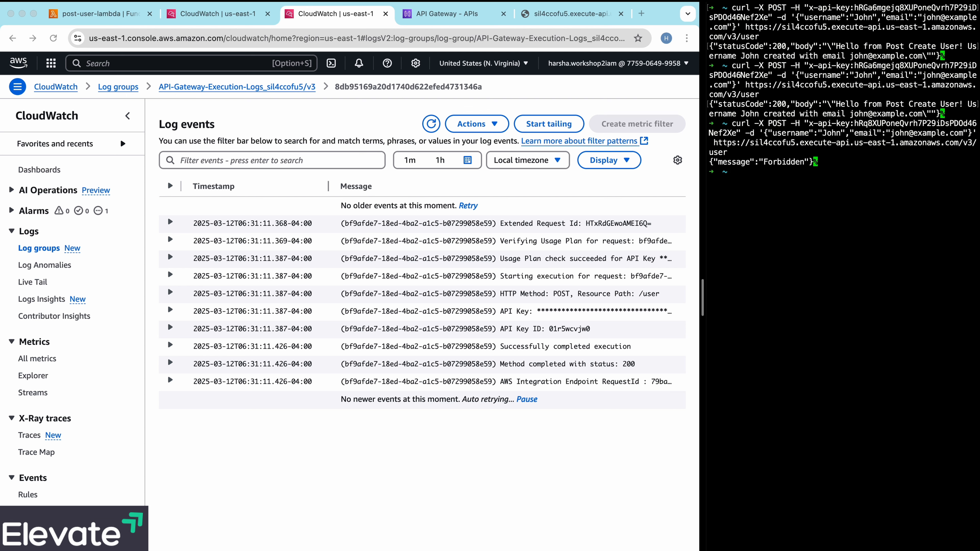
- Send the POST request to /v3/user with the original API key four times to test the usage-plan quota
{"action": "key", "text": "Up"}
{"action": "key", "text": "Up"}
{"action": "key", "text": "Return"}
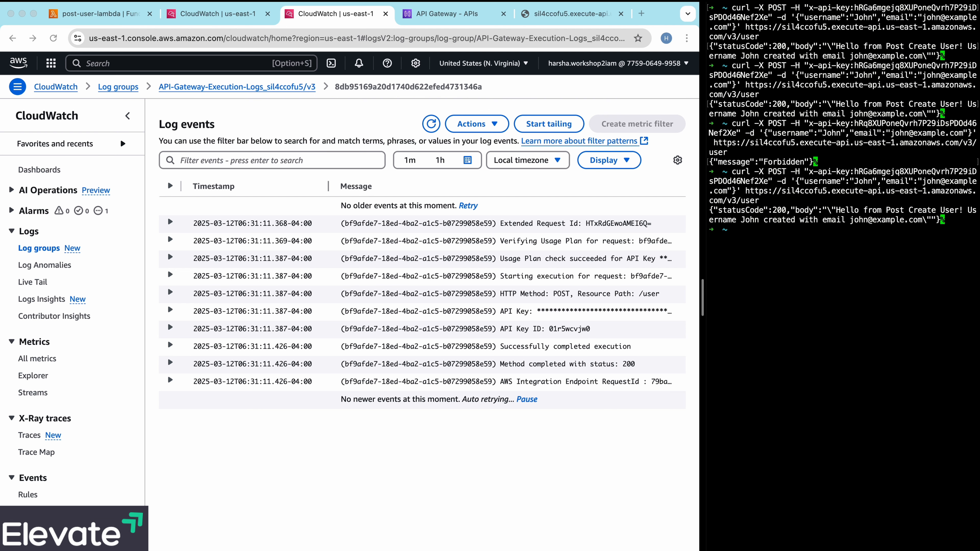
{"action": "key", "text": "Up"}
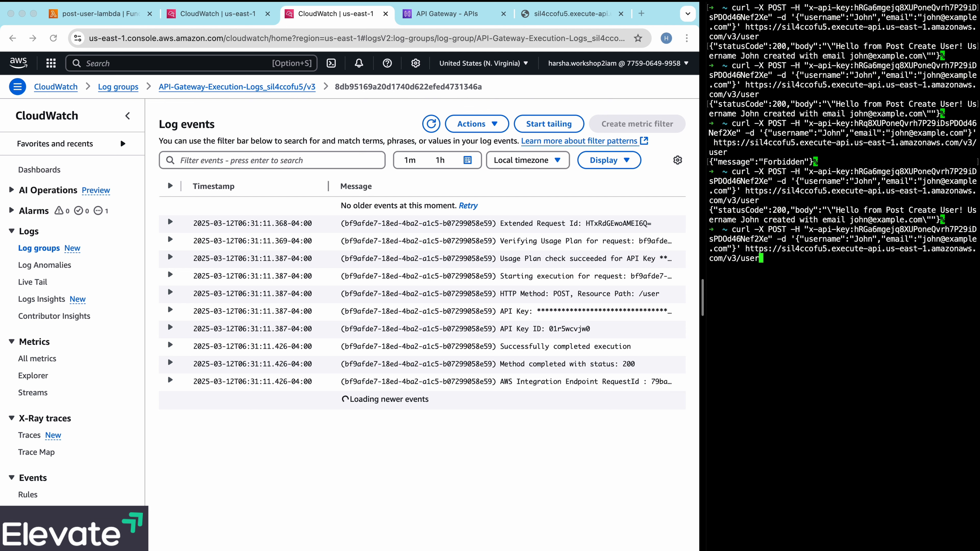
{"action": "key", "text": "Return"}
{"action": "key", "text": "Up"}
{"action": "key", "text": "Return"}
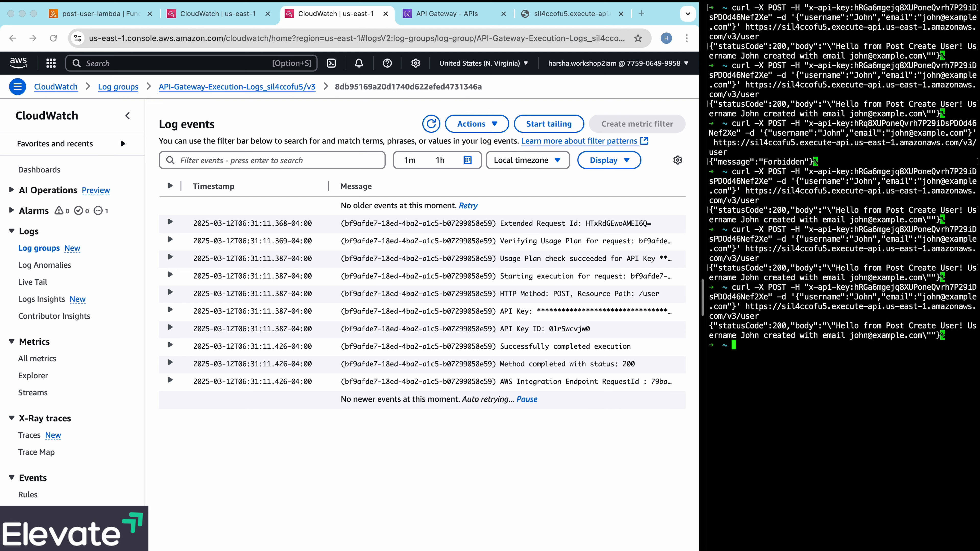
{"action": "key", "text": "Up"}
{"action": "key", "text": "Return"}
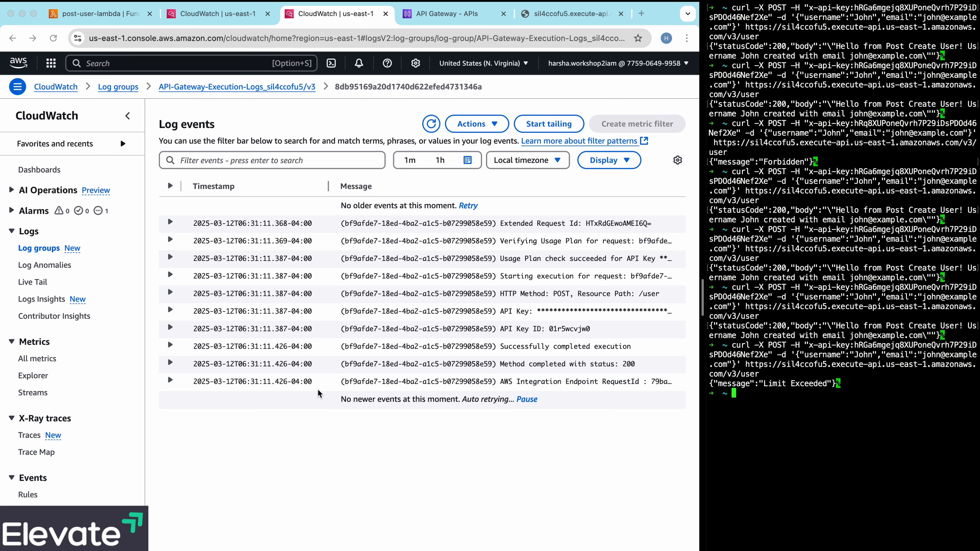
- Go back to the v3 execution log group and view the events of its 06:33:10 log stream
{"action": "left_click", "coordinate": [298, 88]}
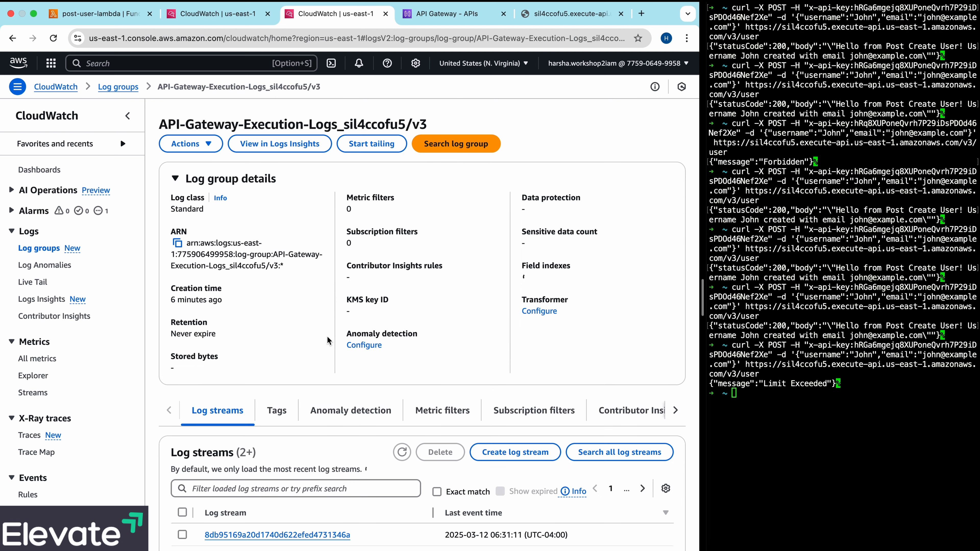
{"action": "scroll", "coordinate": [439, 467], "scroll_direction": "down", "scroll_amount": 3}
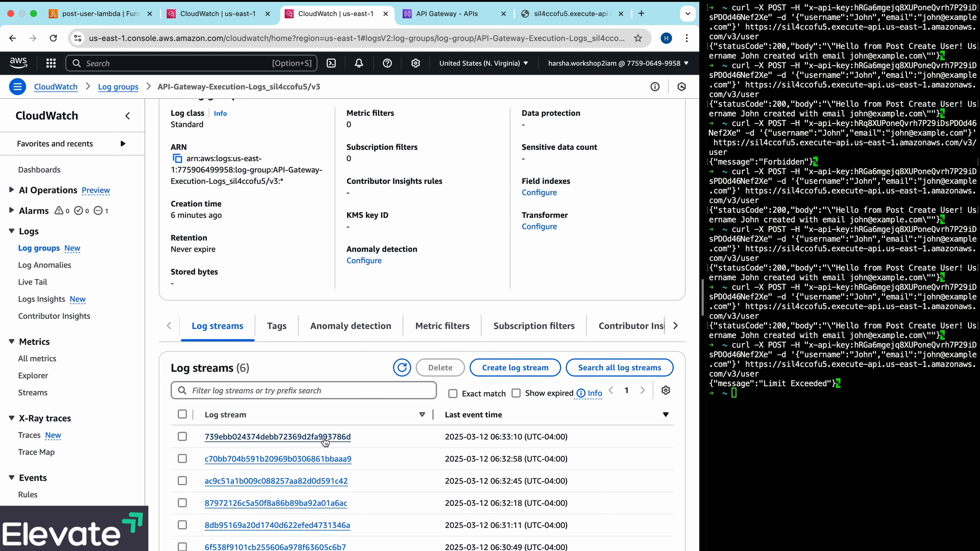
{"action": "left_click", "coordinate": [325, 438]}
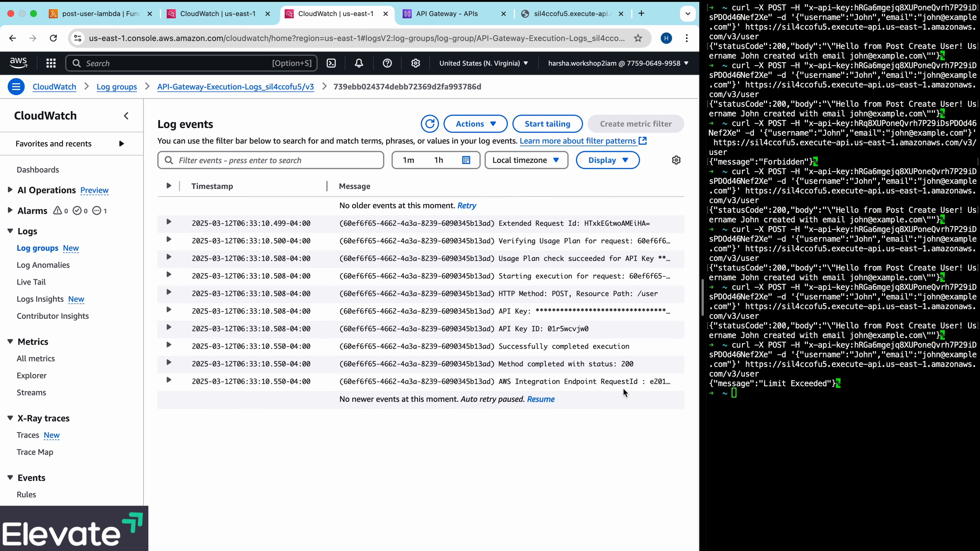
- Reload the v3 log group's stream list, open the newest stream from 06:33:14 and expand its method completion event
{"action": "left_click", "coordinate": [235, 87]}
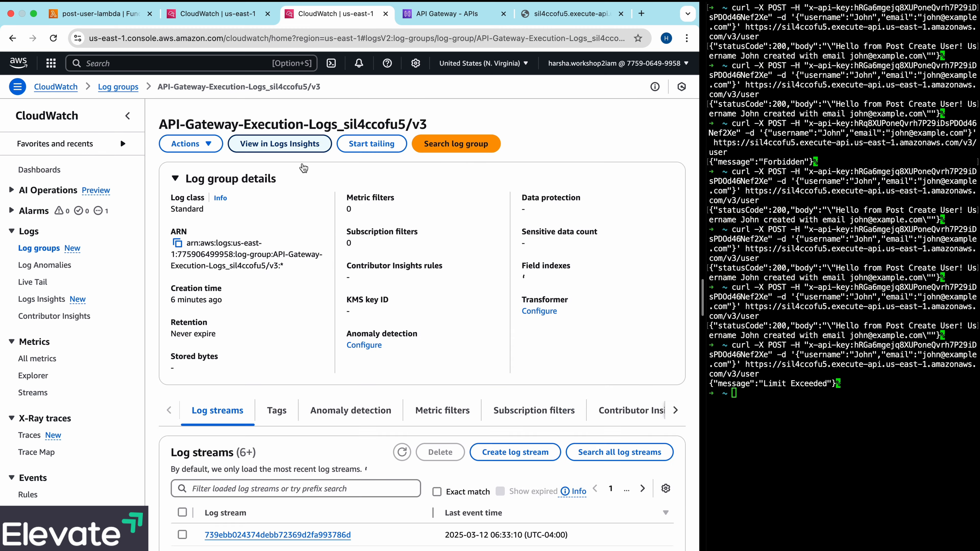
{"action": "scroll", "coordinate": [323, 303], "scroll_direction": "down", "scroll_amount": 3}
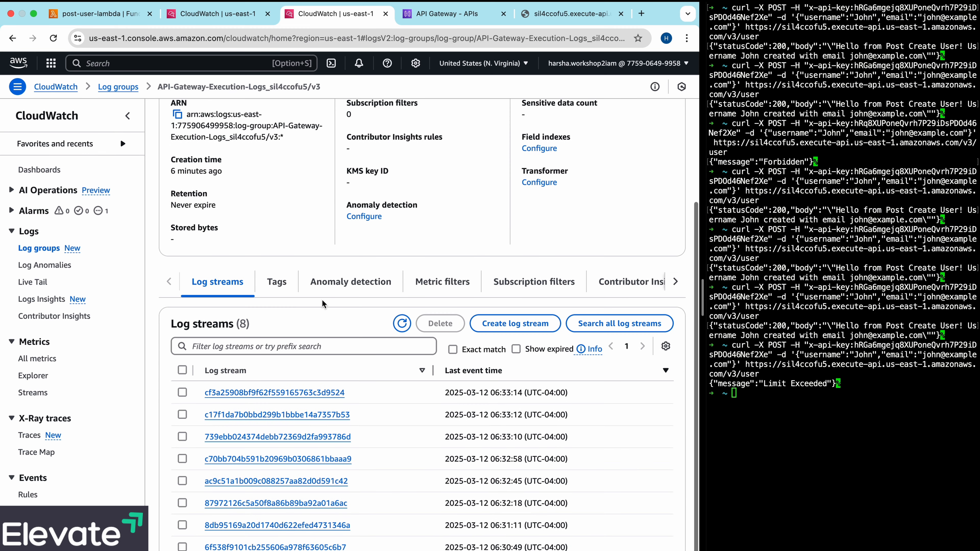
{"action": "left_click", "coordinate": [320, 392]}
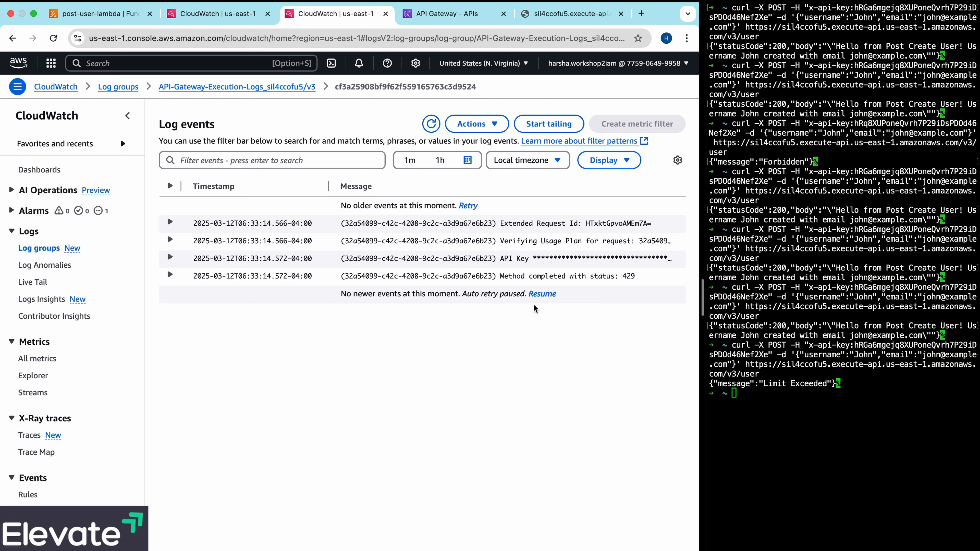
{"action": "left_click", "coordinate": [171, 276]}
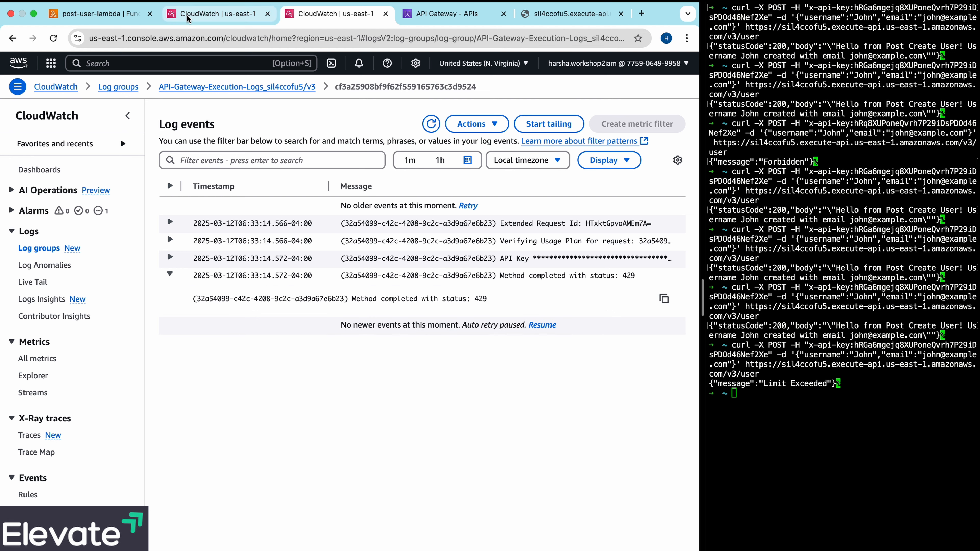
- Switch to API Gateway and examine user-api's gateway responses for the status code of the quota exceeded type
{"action": "left_click", "coordinate": [423, 21]}
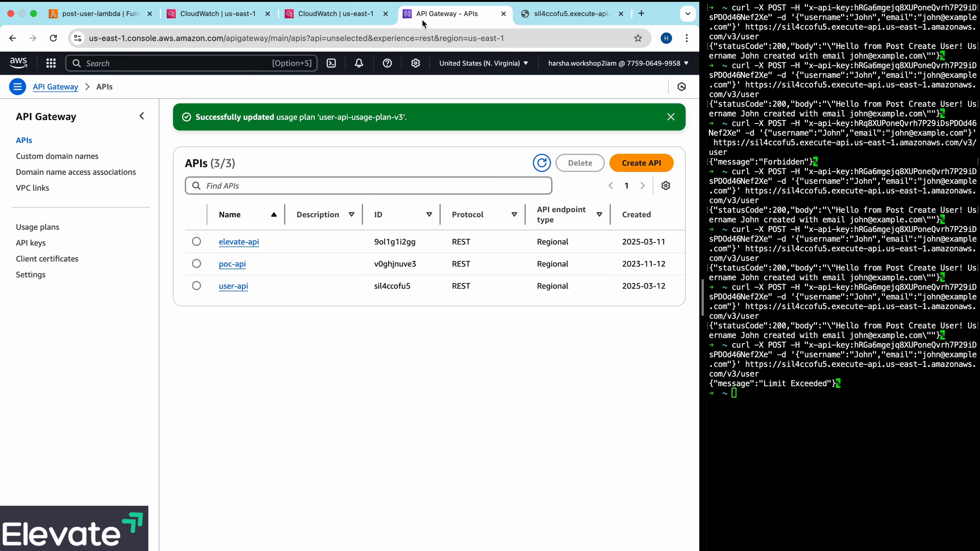
{"action": "left_click", "coordinate": [235, 286]}
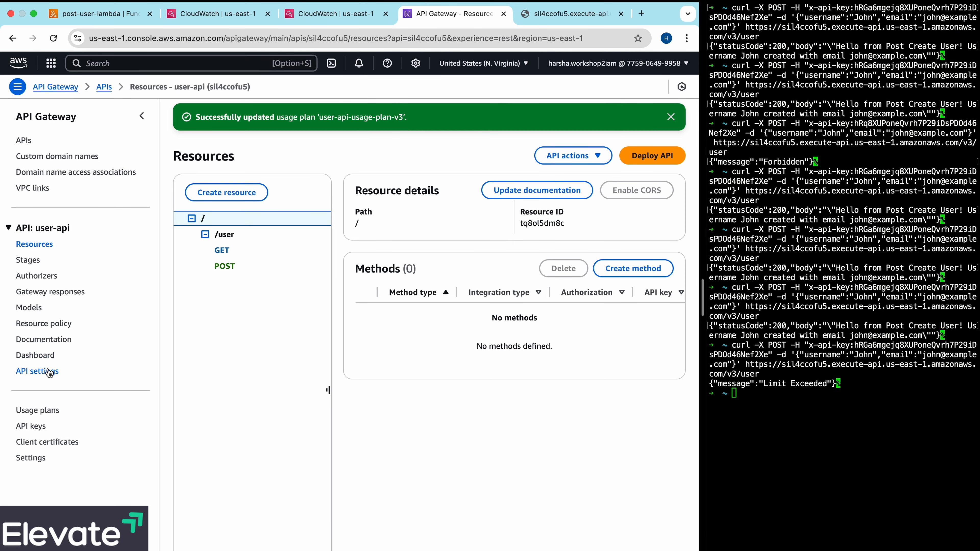
{"action": "left_click", "coordinate": [58, 293]}
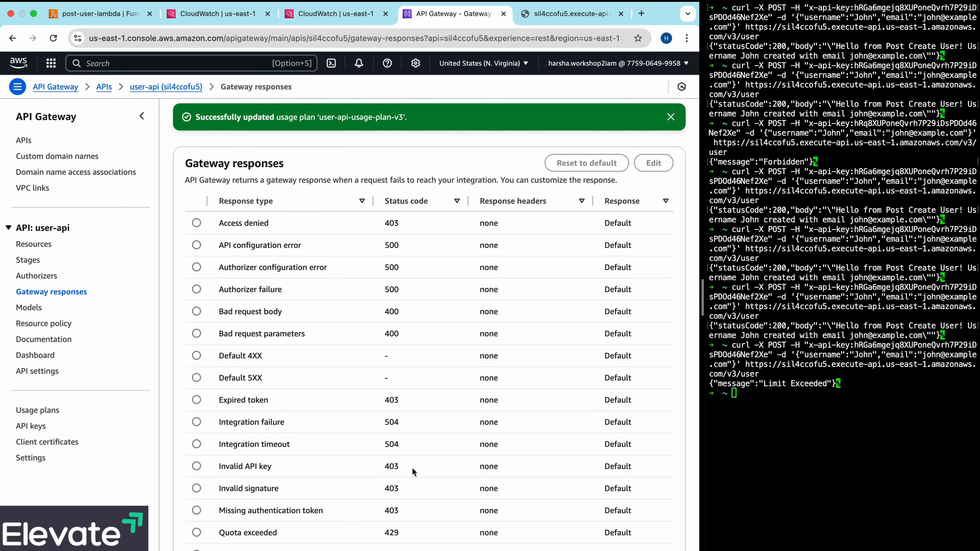
{"action": "scroll", "coordinate": [415, 469], "scroll_direction": "down", "scroll_amount": 1}
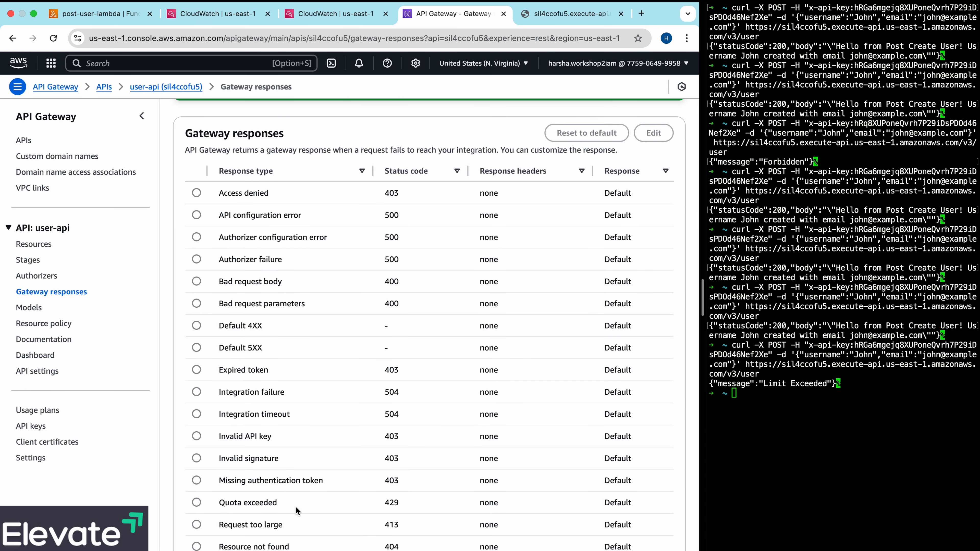
- Return to the CloudWatch log stream of post-user-lambda and review its events back to the earliest one
{"action": "left_click", "coordinate": [300, 12]}
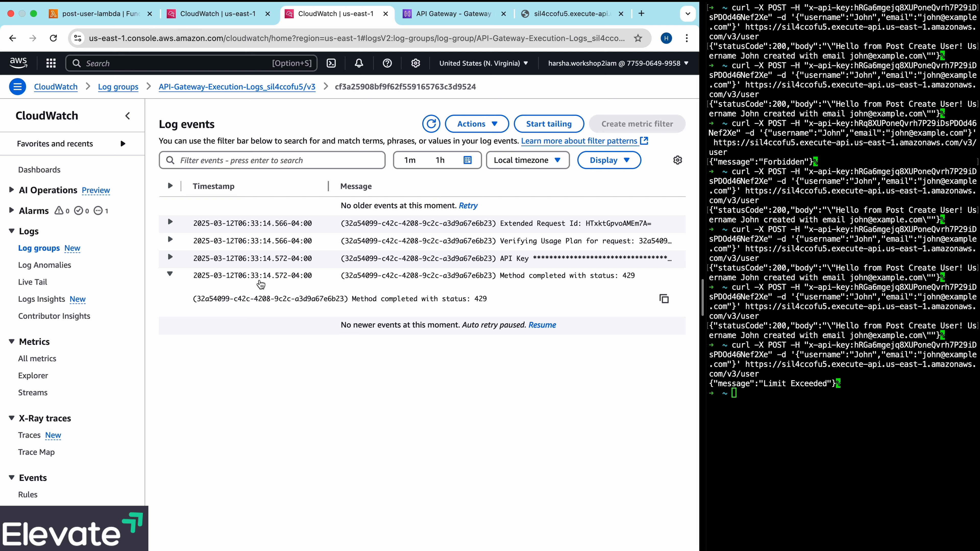
{"action": "key", "text": "ctrl+shift+Tab"}
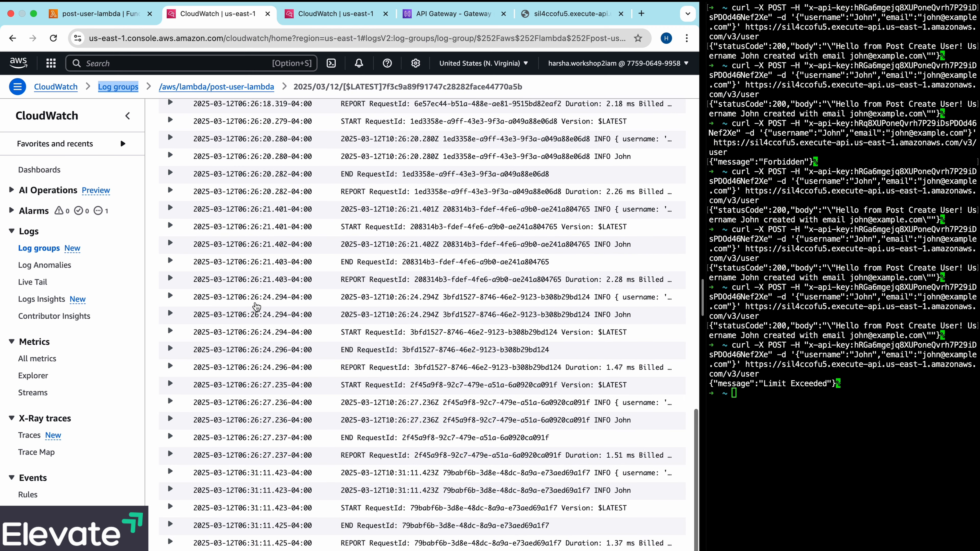
{"action": "scroll", "coordinate": [336, 398], "scroll_direction": "up", "scroll_amount": 15}
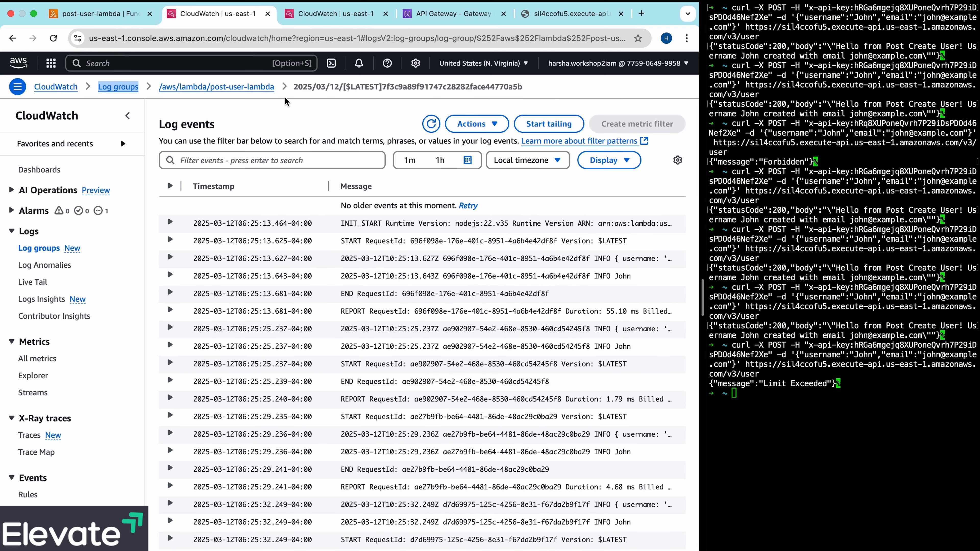
- Reload the post-user-lambda log group's stream list and reopen its newest stream to check the latest events
{"action": "left_click", "coordinate": [263, 88]}
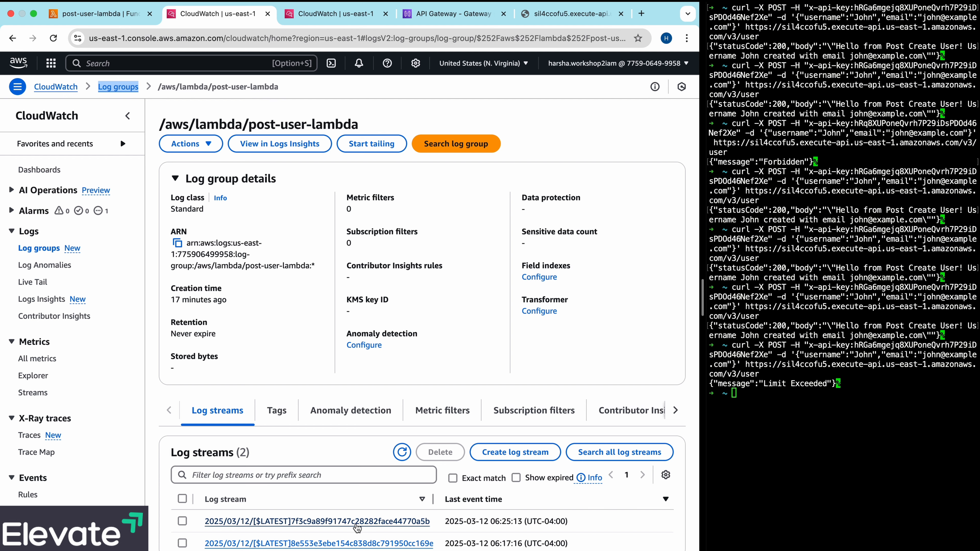
{"action": "left_click", "coordinate": [401, 451]}
{"action": "left_click", "coordinate": [367, 522]}
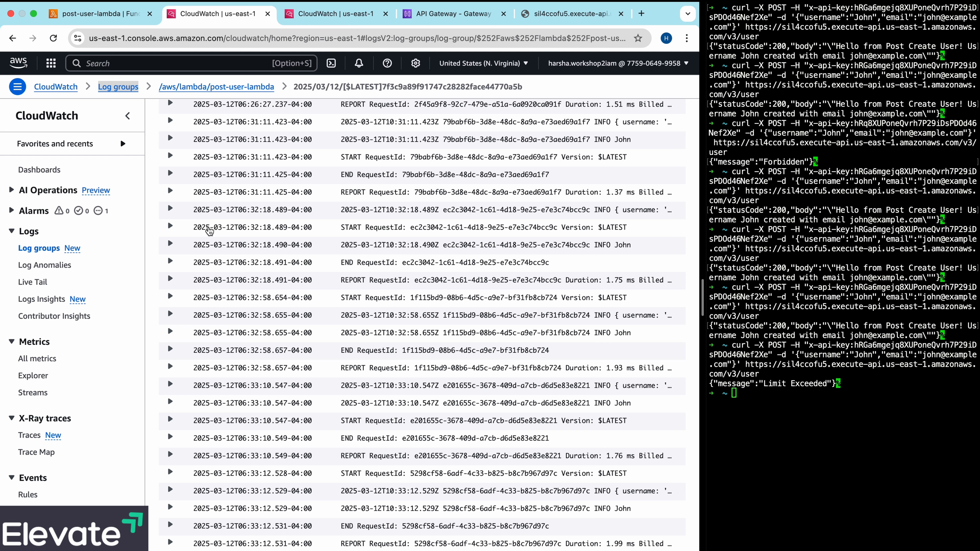
- Resend the previous curl POST request to the v3 user endpoint from the terminal
{"action": "left_click", "coordinate": [770, 412]}
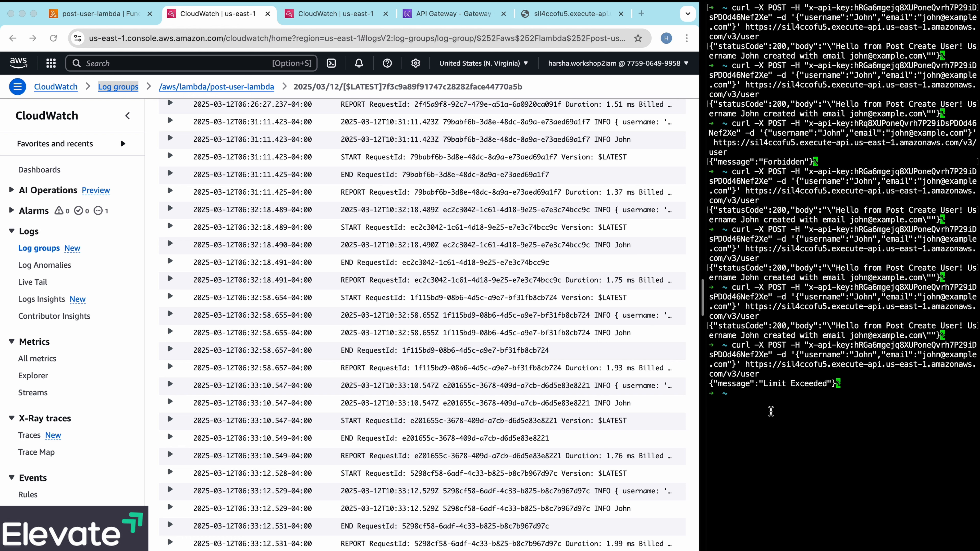
{"action": "key", "text": "Up"}
{"action": "key", "text": "Return"}
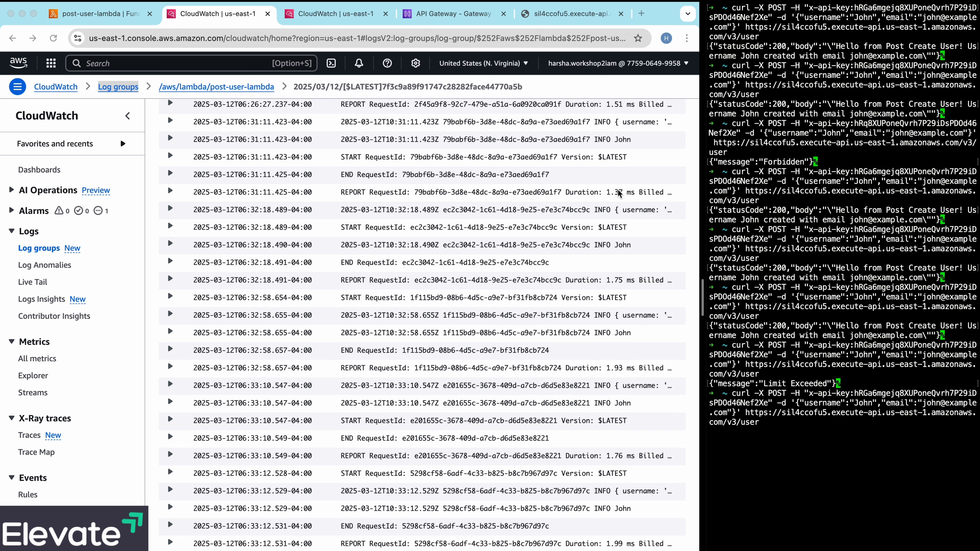
- Switch to the v3 API Gateway execution logs, refresh them and view the events of the newest log stream
{"action": "left_click", "coordinate": [337, 13]}
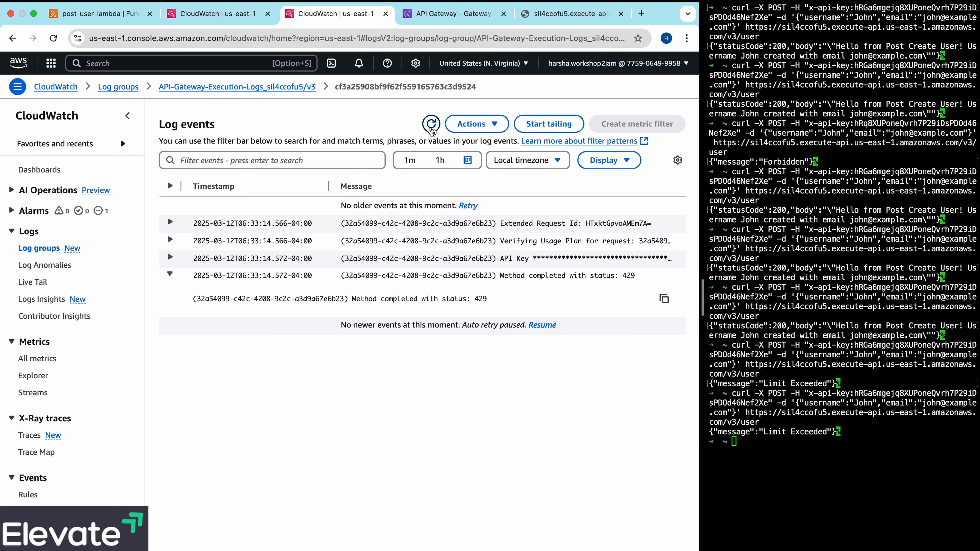
{"action": "left_click", "coordinate": [432, 131]}
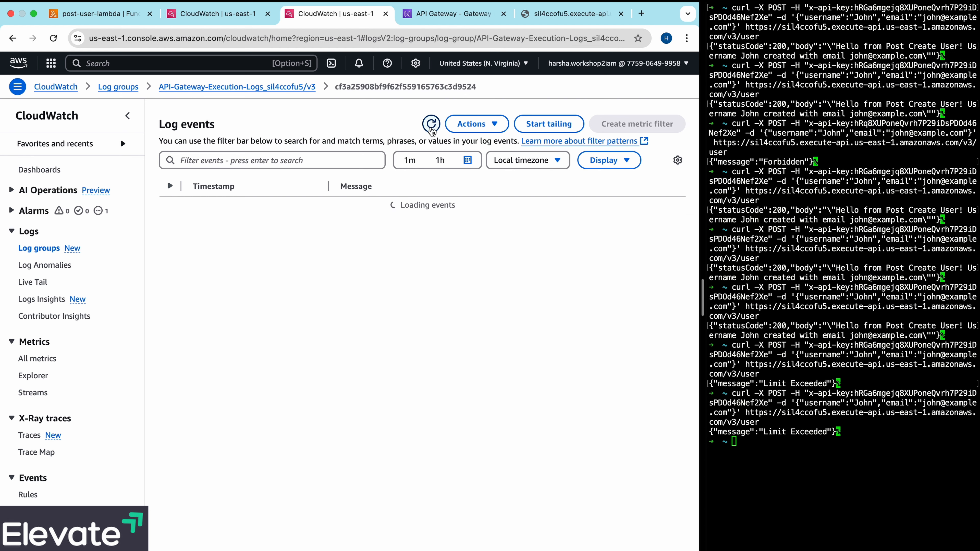
{"action": "left_click", "coordinate": [322, 449]}
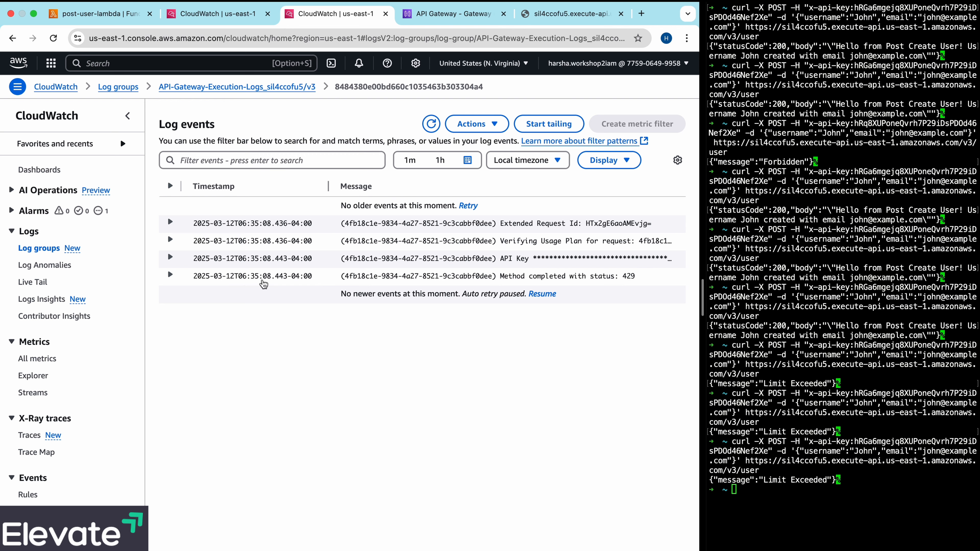
- Return to the post-user-lambda logs, refresh the stream list and check the newest stream for events from the repeated v3 requests
{"action": "left_click", "coordinate": [228, 16]}
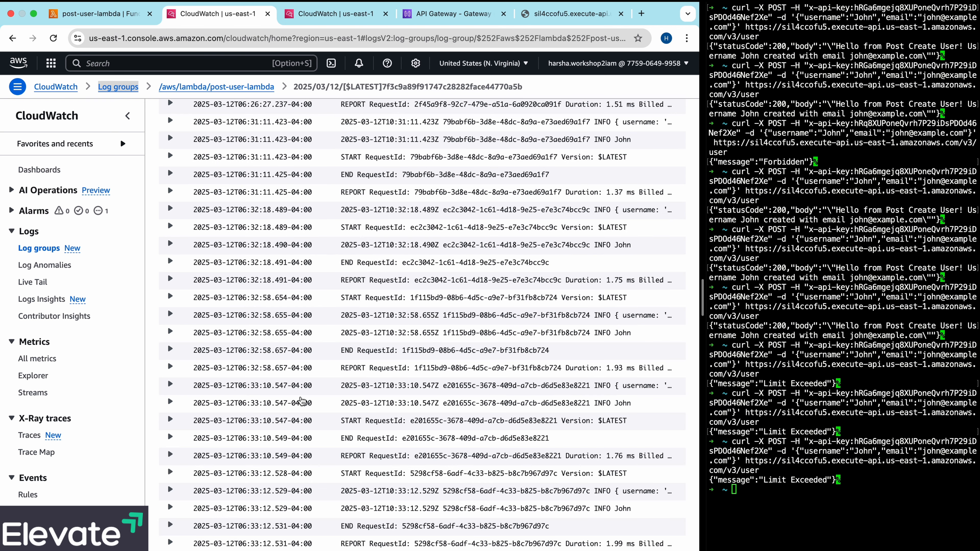
{"action": "scroll", "coordinate": [282, 540], "scroll_direction": "up", "scroll_amount": 10}
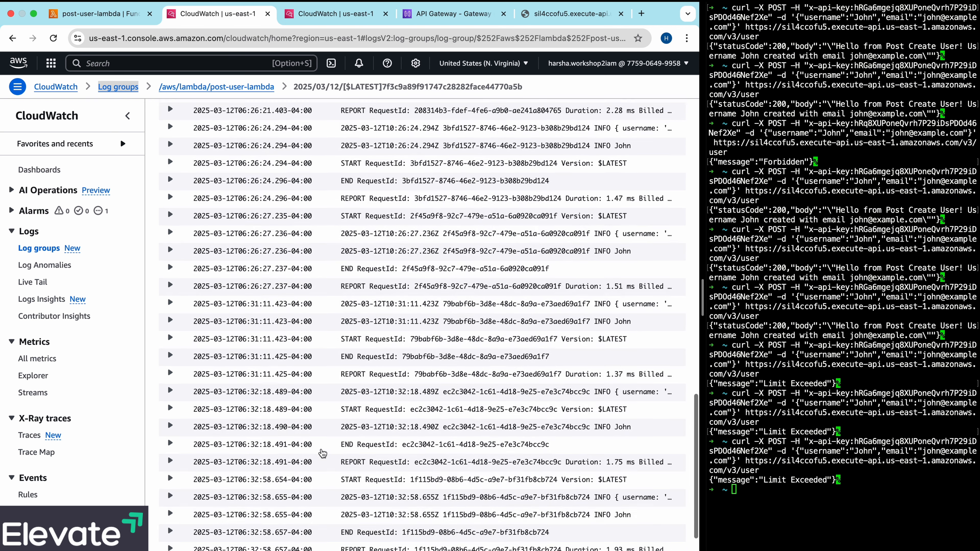
{"action": "left_click", "coordinate": [258, 88]}
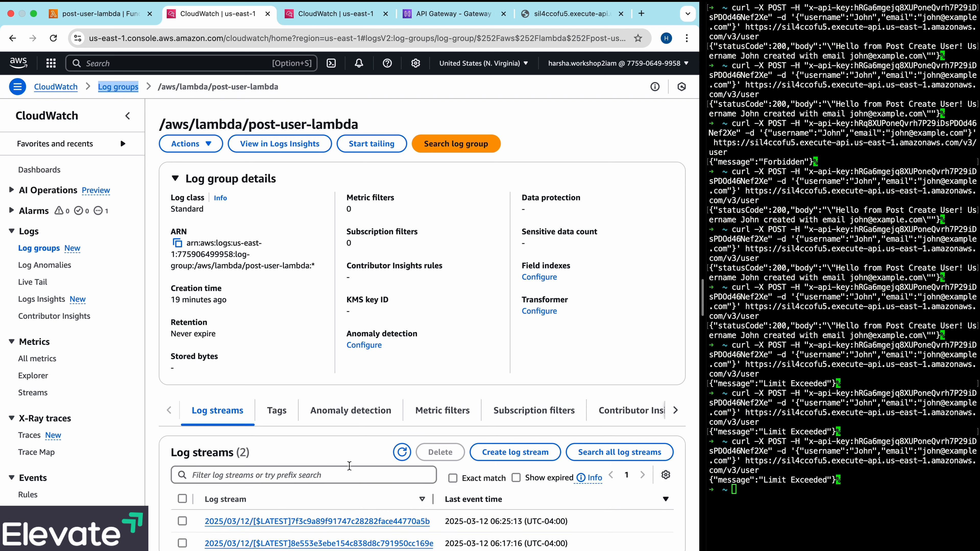
{"action": "left_click", "coordinate": [403, 455]}
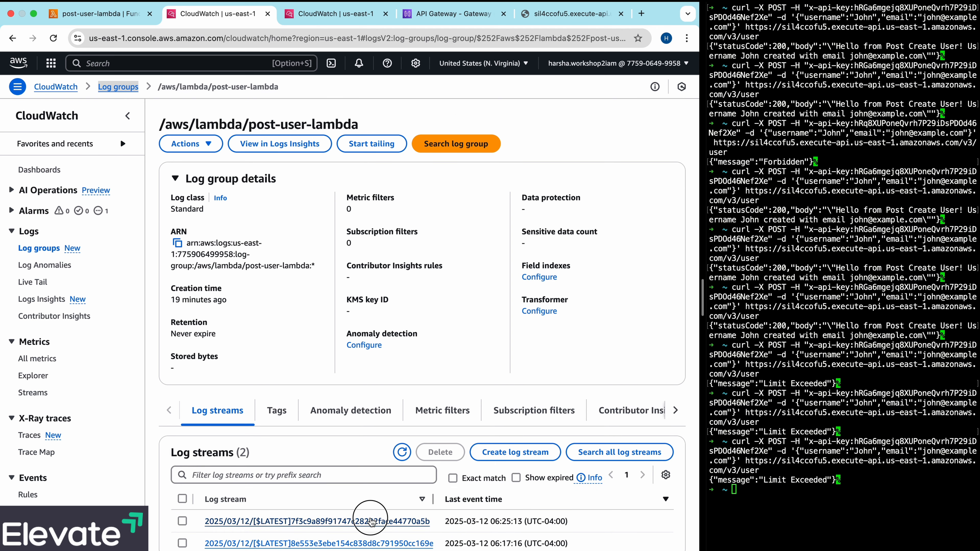
{"action": "left_click", "coordinate": [372, 519]}
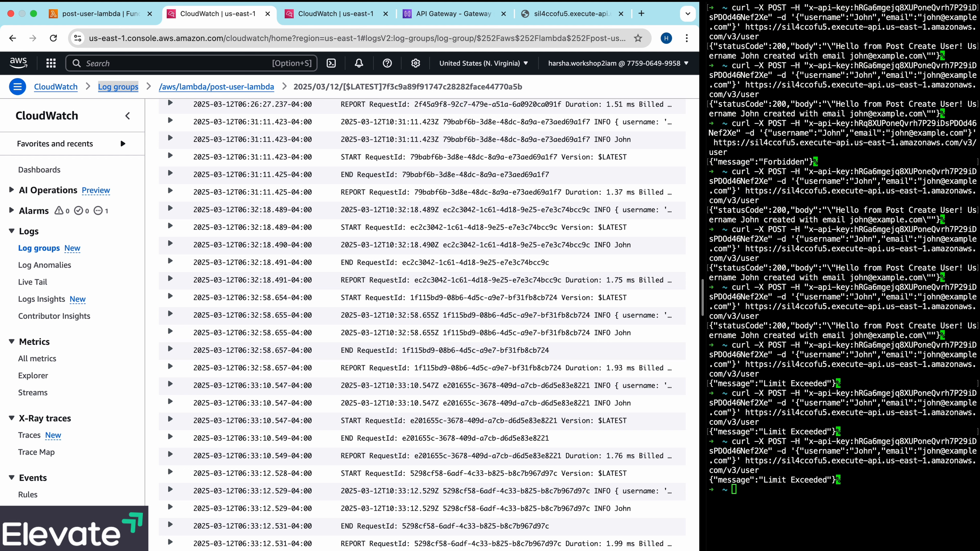
- Switch back to the terminal's command prompt
{"action": "left_click", "coordinate": [785, 505]}
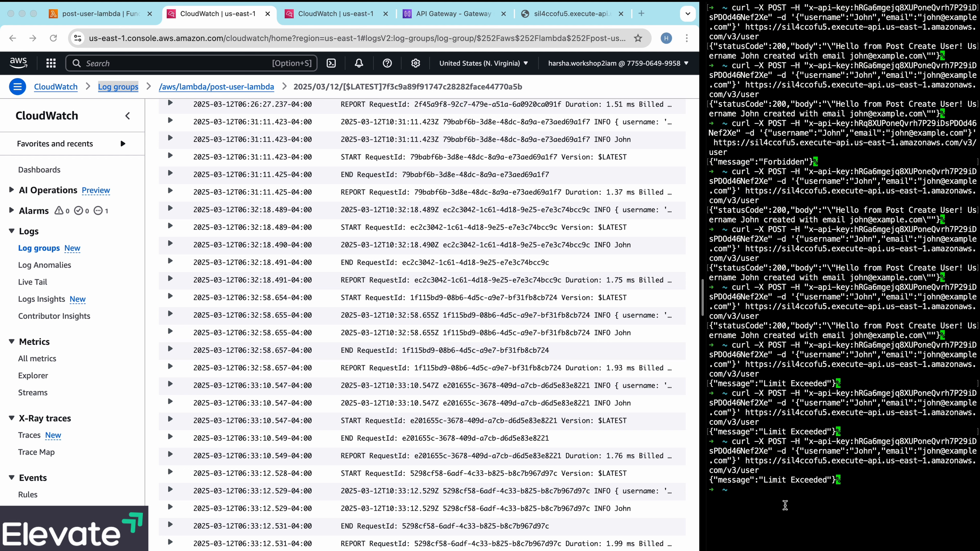